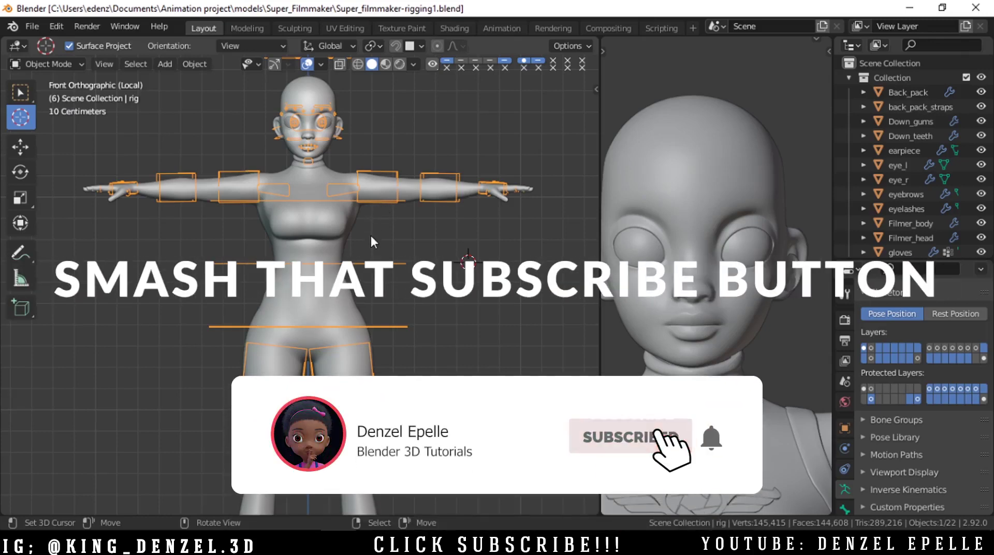
# Step: Test-rotate the left hand control in Pose Mode to check how the wrist deforms, then return to Object Mode
pyautogui.scroll(-3, 370, 228)
pyautogui.scroll(3, 367, 237)
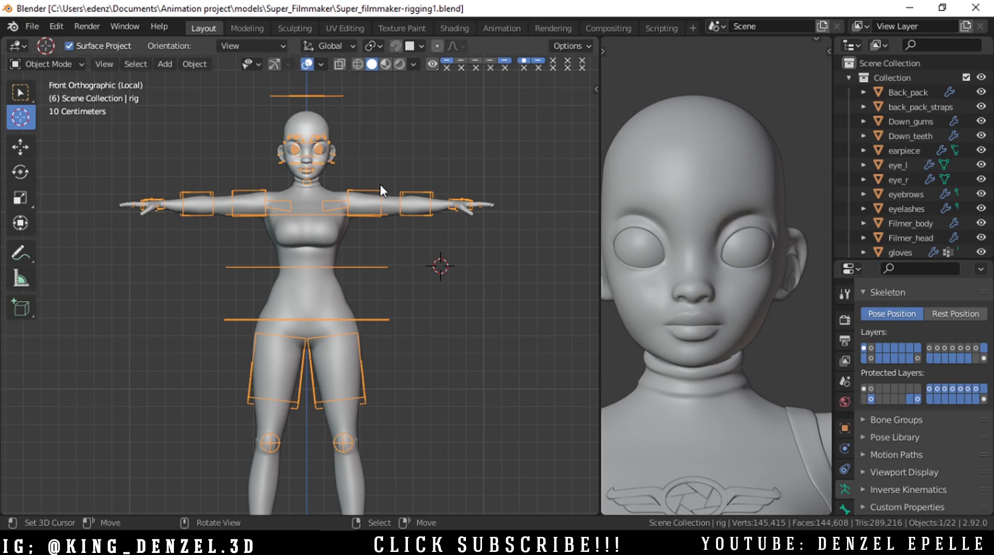
pyautogui.scroll(8, 363, 249)
pyautogui.hotkey('ctrl', 'Tab')
pyautogui.scroll(2, 440, 261)
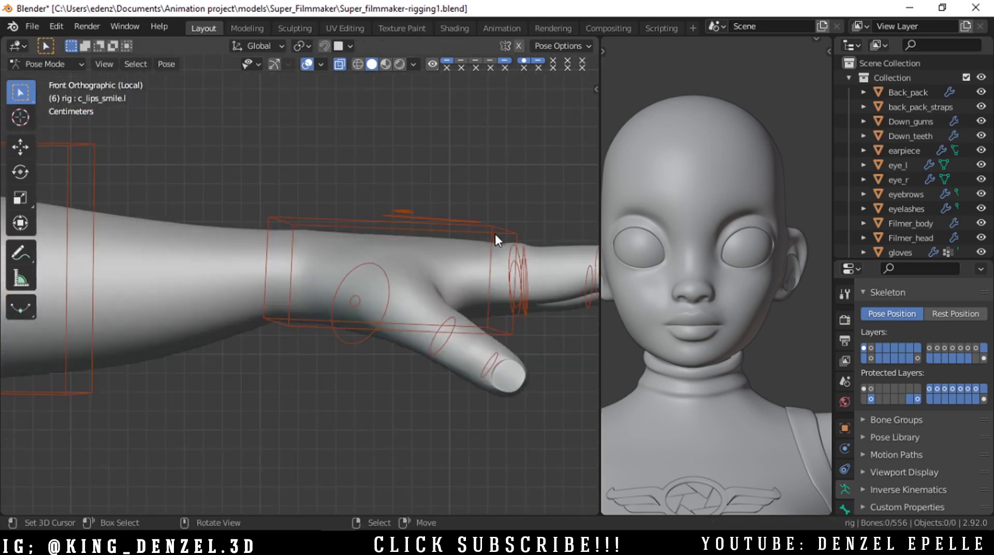
pyautogui.rightClick(495, 235)
pyautogui.scroll(-1, 492, 249)
pyautogui.press('r')
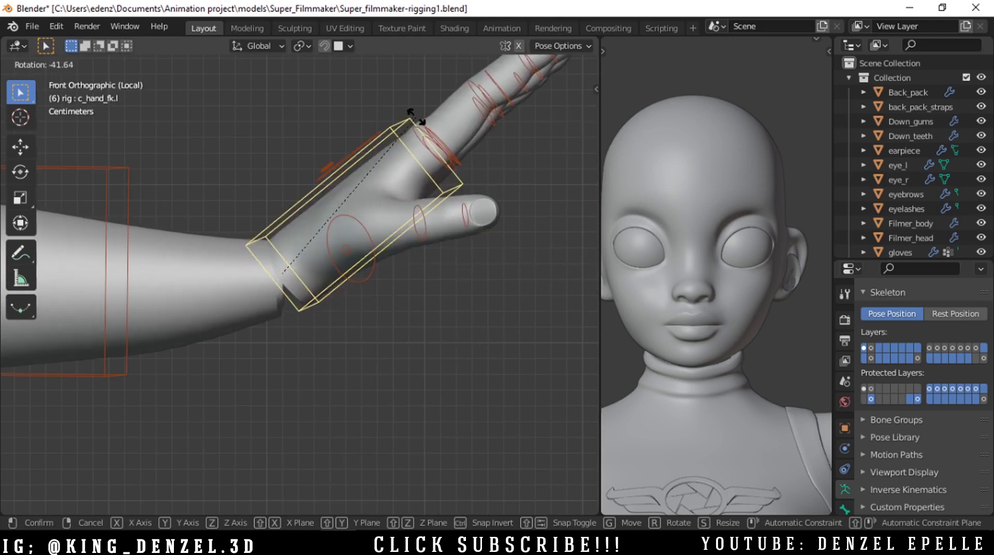
pyautogui.press('Escape')
pyautogui.hotkey('ctrl', 'Tab')
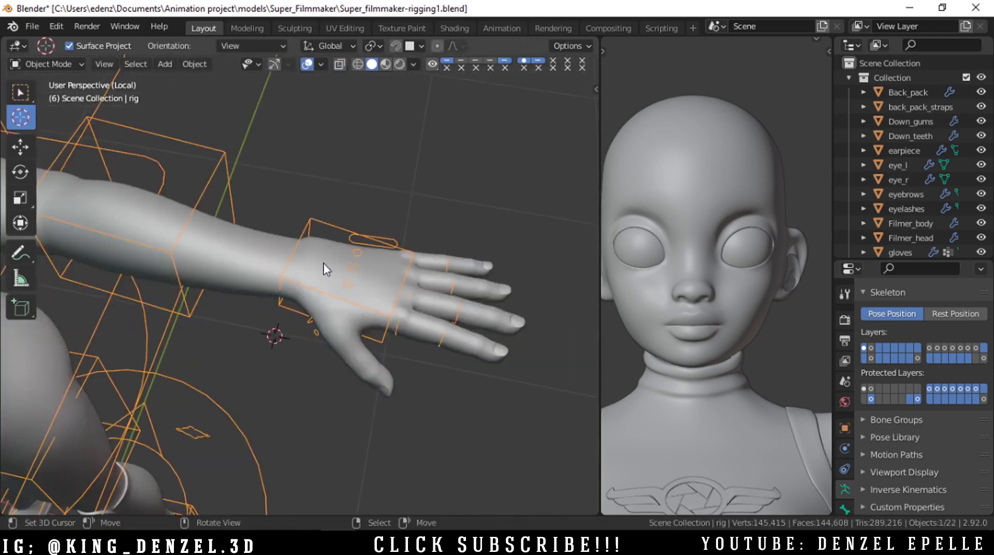
# Step: Select all linked vertices of the left hand in Filmer_body and move them along the X axis to meet the forearm edge
pyautogui.scroll(3, 335, 267)
pyautogui.rightClick(335, 267)
pyautogui.hotkey('ctrl', 'l')
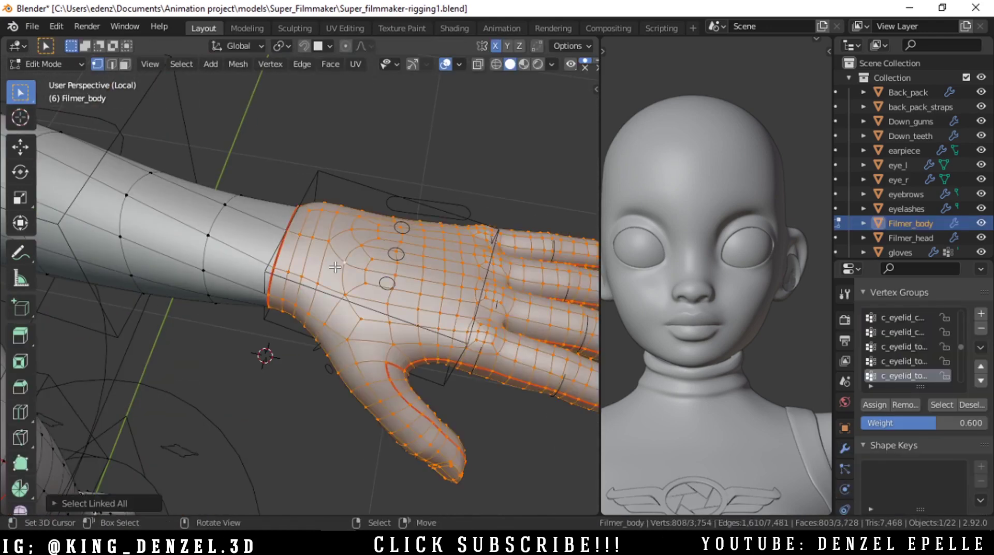
pyautogui.press('g')
pyautogui.rightClick(384, 259)
pyautogui.moveTo(384, 260); pyautogui.dragTo(321, 212, button='middle')
pyautogui.scroll(5, 289, 243)
pyautogui.press('g')
pyautogui.press('x')
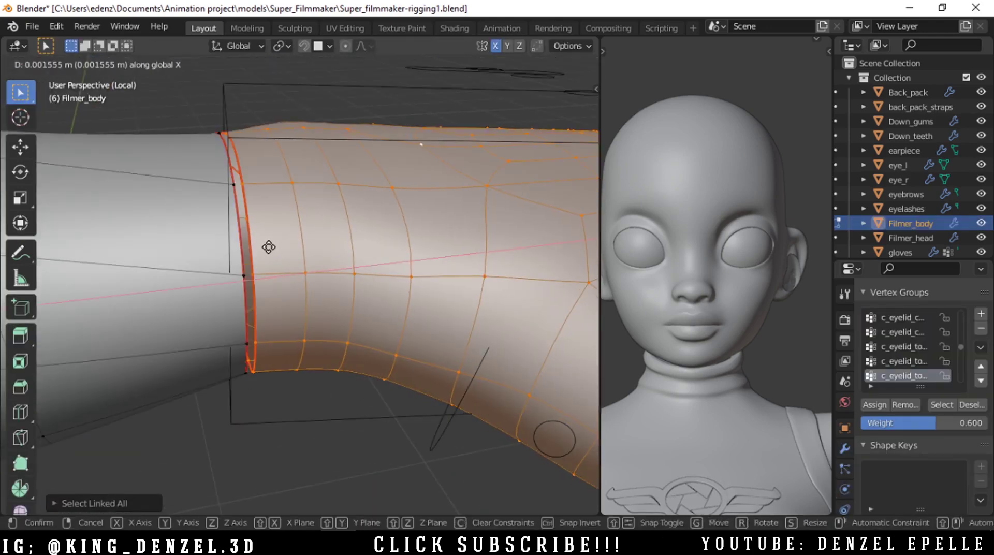
pyautogui.click(266, 247)
# Step: Inspect the wrist seams on both arms, with and without the viewport overlays
pyautogui.rightClick(229, 189)
pyautogui.scroll(-16, 232, 178)
pyautogui.scroll(1, 311, 274)
pyautogui.keyDown('shift'); pyautogui.moveTo(253, 295); pyautogui.dragTo(492, 259, button='middle'); pyautogui.keyUp('shift')
pyautogui.scroll(10, 245, 296)
pyautogui.scroll(2, 244, 296)
pyautogui.scroll(-6, 268, 279)
pyautogui.hotkey('ctrl', 'l')
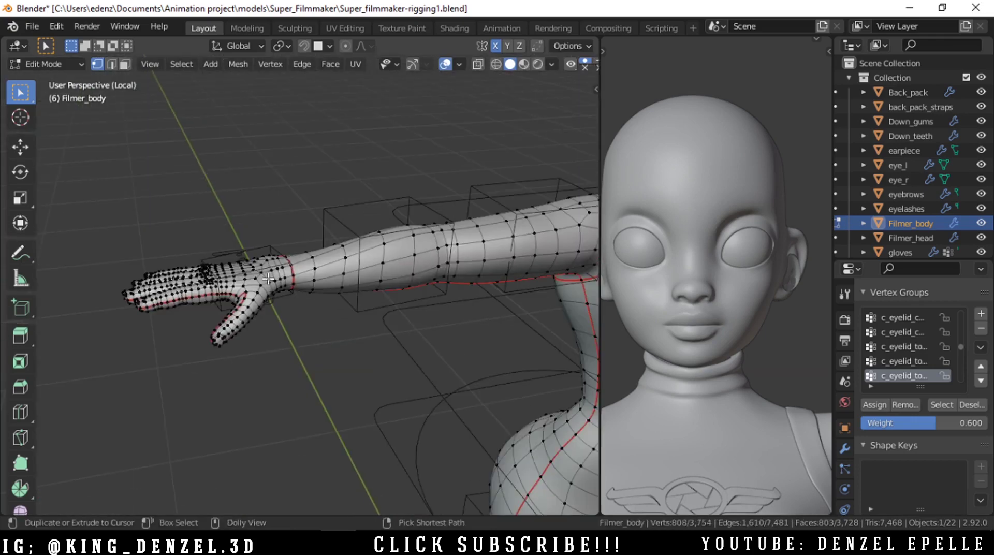
pyautogui.moveTo(268, 278); pyautogui.dragTo(331, 282, button='middle')
pyautogui.hotkey('shift', 'alt', 'z')
pyautogui.hotkey('shift', 'alt', 'z')
pyautogui.scroll(-3, 291, 263)
pyautogui.scroll(3, 84, 290)
pyautogui.scroll(6, 83, 290)
# Step: Merge the first doubled vertex pairs along the side of the left wrist seam
pyautogui.rightClick(329, 261)
pyautogui.keyDown('shift'); pyautogui.rightClick(333, 264); pyautogui.keyUp('shift')
pyautogui.press('m')
pyautogui.click(340, 299)
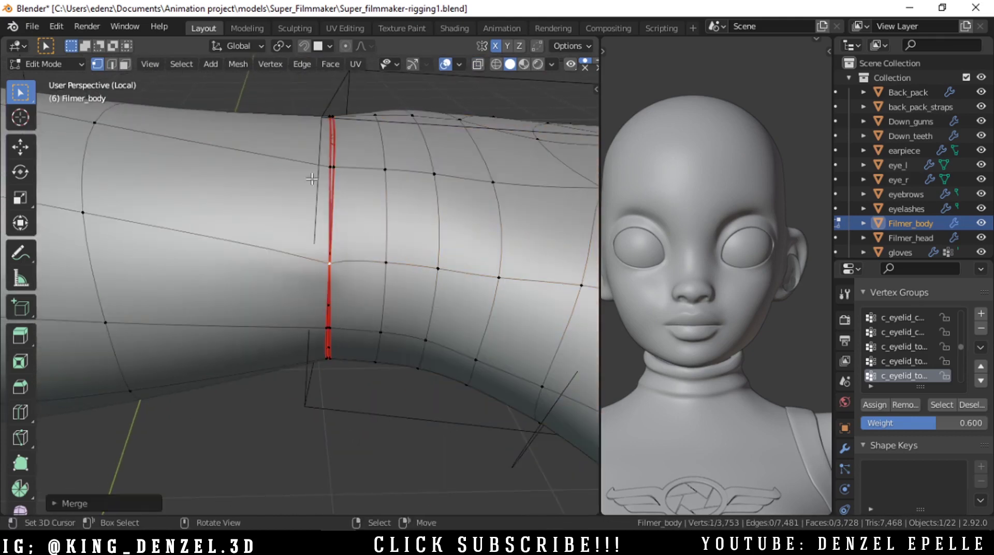
pyautogui.press('m')
pyautogui.click(343, 174)
# Step: Merge the next doubled vertex pairs farther up the left wrist seam at their center
pyautogui.press('KP_Decimal')
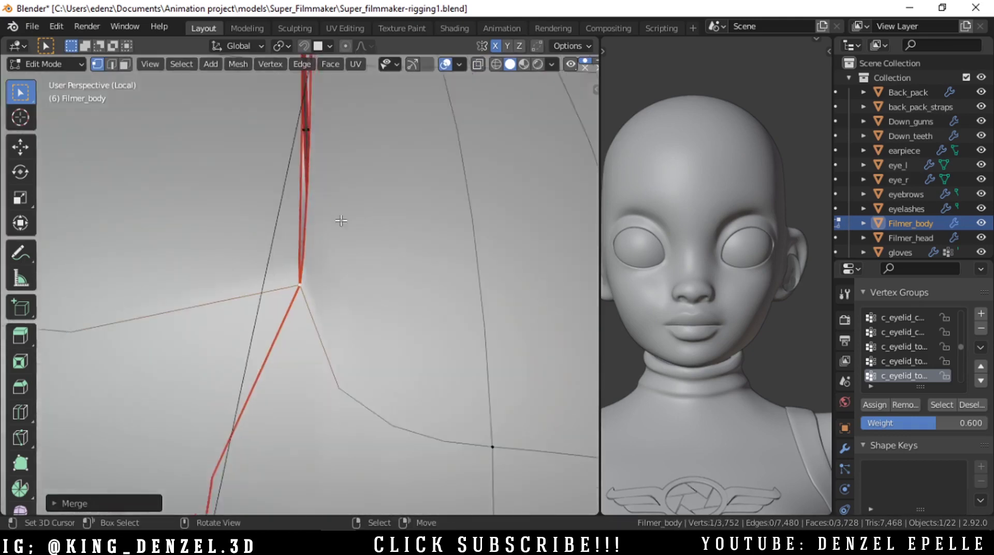
pyautogui.scroll(-2, 341, 220)
pyautogui.moveTo(341, 220); pyautogui.dragTo(339, 253, button='middle')
pyautogui.keyDown('shift'); pyautogui.moveTo(339, 254); pyautogui.dragTo(370, 340, button='middle'); pyautogui.keyUp('shift')
pyautogui.keyDown('shift'); pyautogui.rightClick(318, 141); pyautogui.keyUp('shift')
pyautogui.press('m')
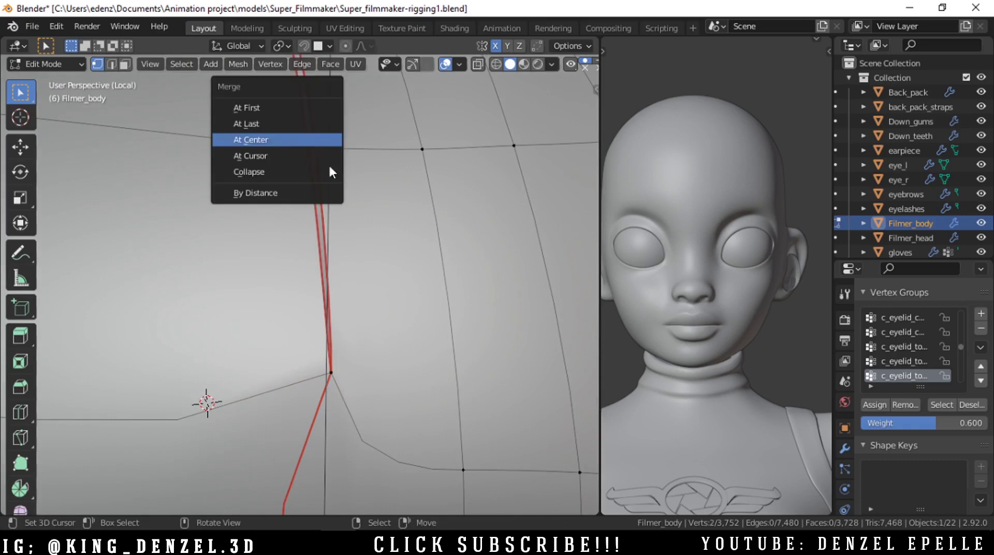
pyautogui.click(323, 141)
pyautogui.moveTo(330, 167); pyautogui.dragTo(353, 226, button='middle')
pyautogui.press('m')
pyautogui.click(327, 174)
# Step: Merge the doubled seam vertices over the upper side of the left wrist
pyautogui.scroll(-5, 327, 174)
pyautogui.moveTo(326, 175); pyautogui.dragTo(322, 308, button='middle')
pyautogui.scroll(4, 322, 309)
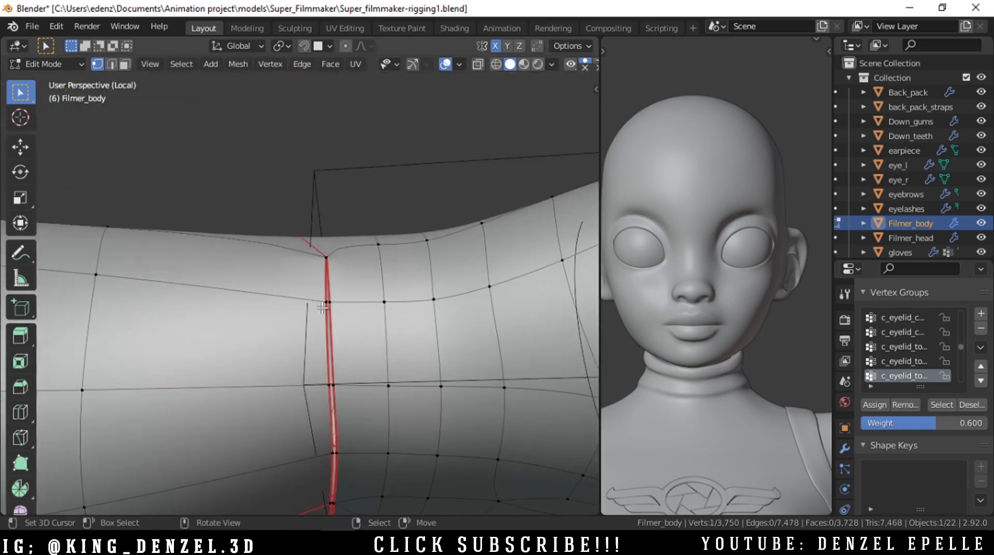
pyautogui.keyDown('shift'); pyautogui.rightClick(347, 454); pyautogui.keyUp('shift')
pyautogui.press('m')
pyautogui.click(348, 459)
# Step: Merge the remaining doubled vertices around the left wrist seam and return to Object Mode
pyautogui.moveTo(348, 459); pyautogui.dragTo(330, 210, button='middle')
pyautogui.rightClick(330, 210)
pyautogui.keyDown('shift'); pyautogui.rightClick(353, 210); pyautogui.keyUp('shift')
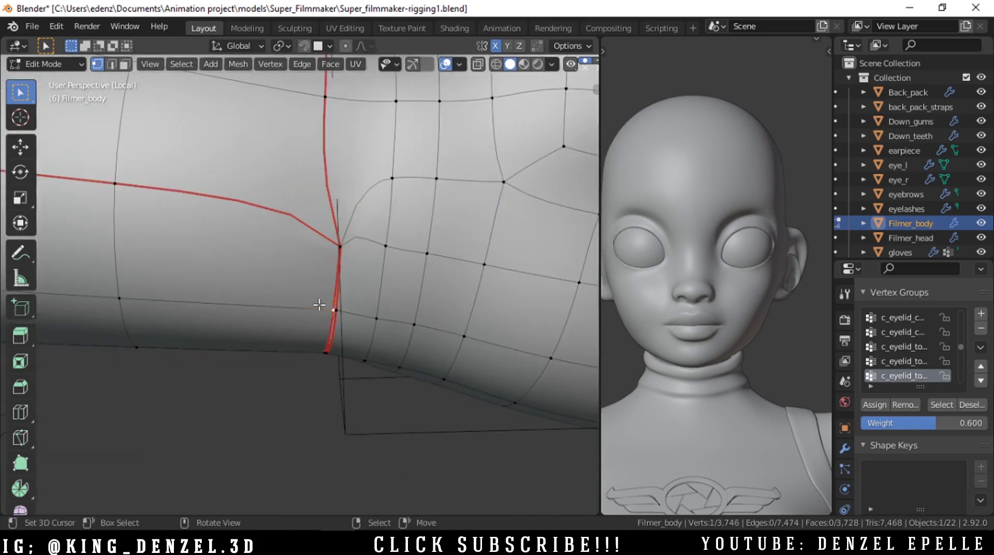
pyautogui.press('m')
pyautogui.click(348, 315)
pyautogui.moveTo(348, 315); pyautogui.dragTo(371, 321, button='middle')
pyautogui.press('m')
pyautogui.click(331, 286)
pyautogui.scroll(-5, 331, 285)
pyautogui.hotkey('ctrl', 'Tab')
# Step: Put the rig in Pose Mode and bend the left hand control downward at the wrist in front view
pyautogui.press('`')
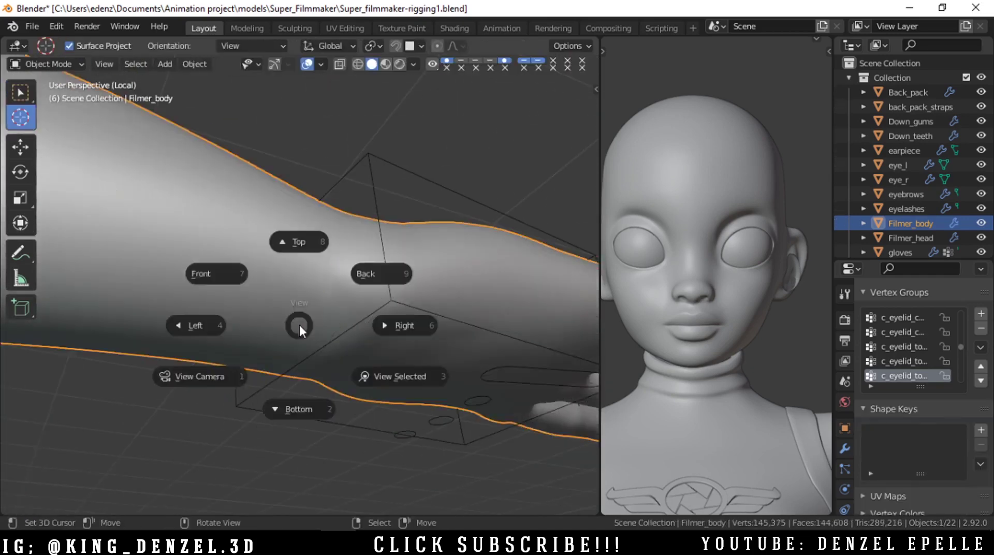
pyautogui.press('7')
pyautogui.hotkey('ctrl', 'Tab')
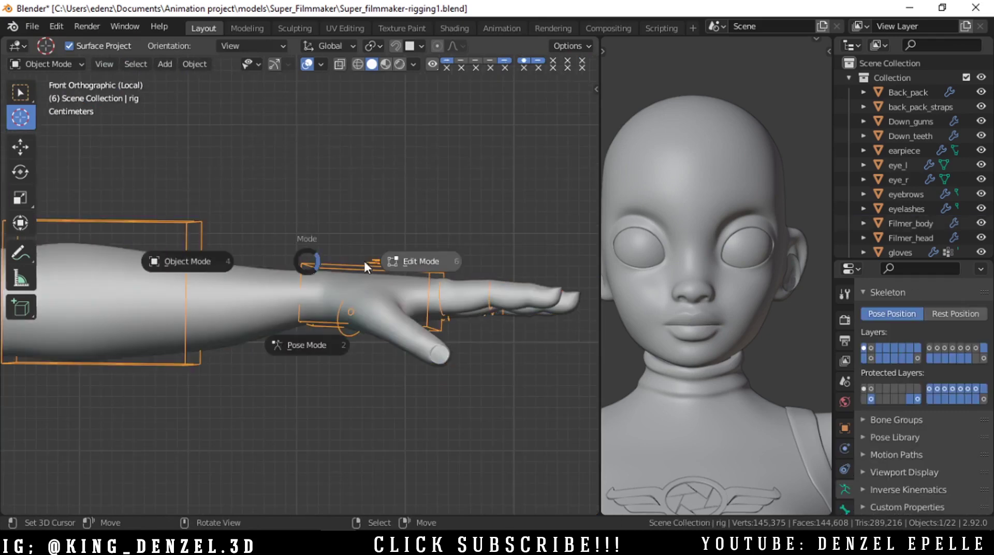
pyautogui.click(271, 339)
pyautogui.click(368, 271)
pyautogui.press('r')
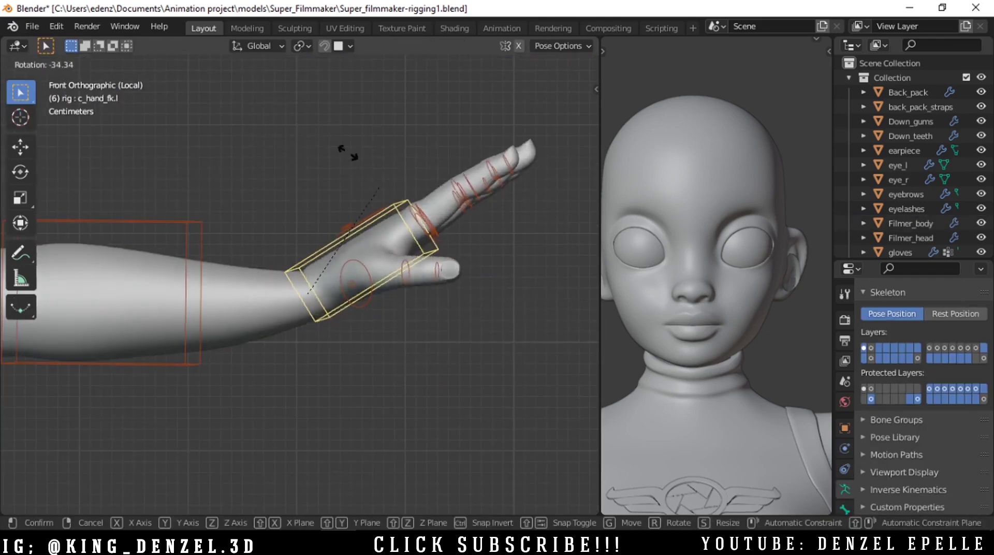
pyautogui.click(331, 273)
# Step: Copy the left hand's pose and paste it mirrored onto the right hand
pyautogui.scroll(-5, 330, 273)
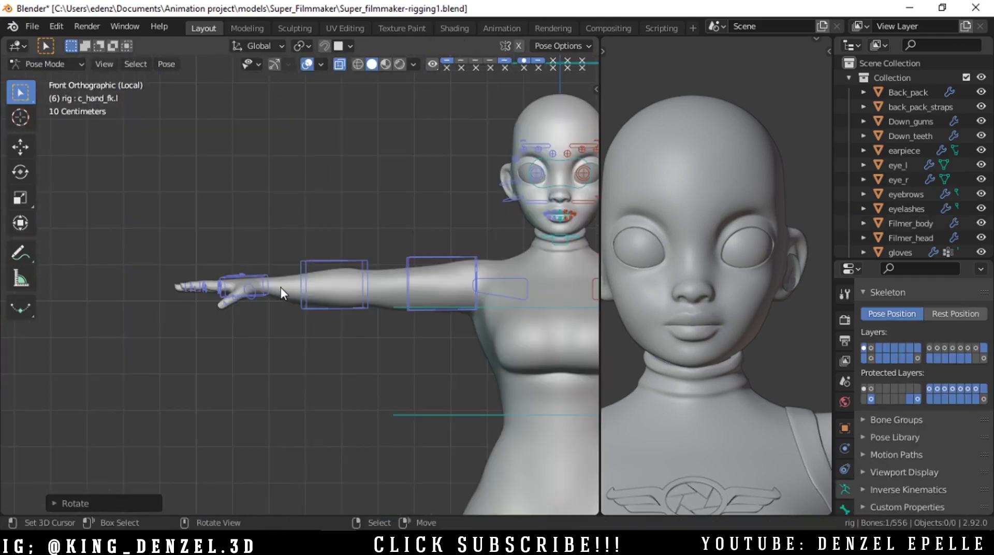
pyautogui.hotkey('ctrl', 'c')
pyautogui.hotkey('ctrl', 'shift', 'v')
pyautogui.scroll(7, 241, 286)
pyautogui.keyDown('shift'); pyautogui.moveTo(242, 287); pyautogui.dragTo(206, 317, button='middle'); pyautogui.keyUp('shift')
pyautogui.scroll(-10, 327, 300)
pyautogui.keyDown('shift'); pyautogui.moveTo(508, 320); pyautogui.dragTo(238, 265, button='middle'); pyautogui.keyUp('shift')
pyautogui.scroll(4, 238, 265)
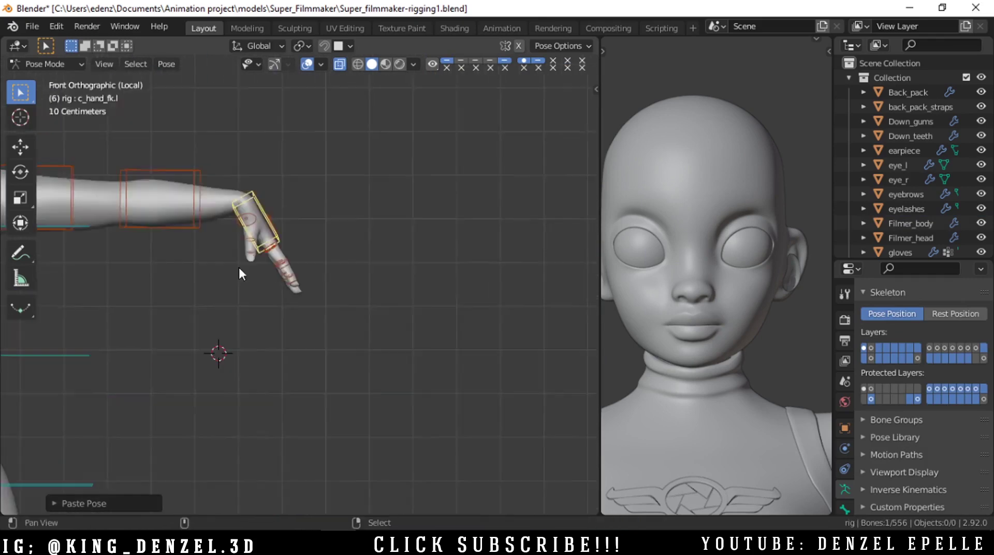
# Step: Rotate the base joint control of the left middle finger inward toward the palm
pyautogui.scroll(6, 239, 273)
pyautogui.click(390, 262)
pyautogui.press('r')
pyautogui.click(346, 328)
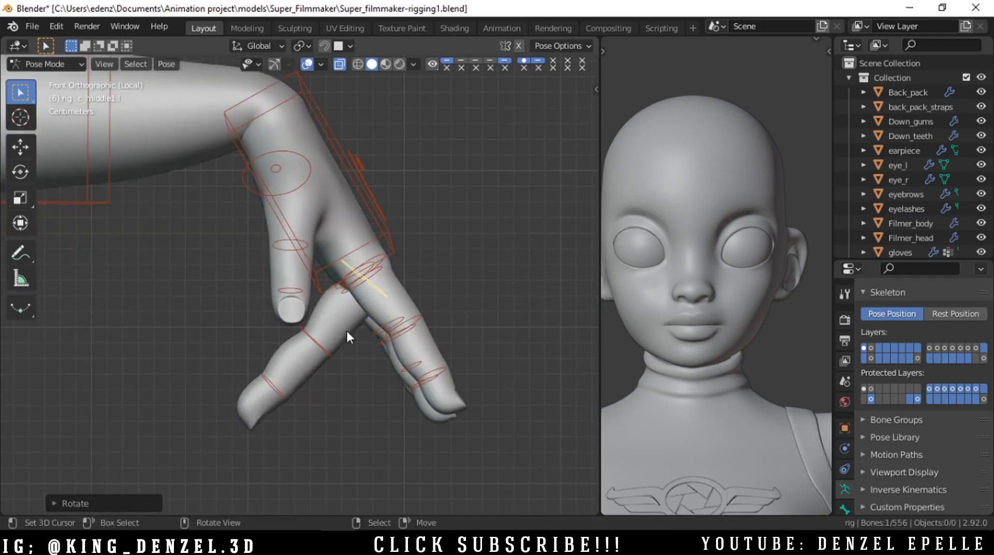
pyautogui.moveTo(345, 328); pyautogui.dragTo(443, 261, button='middle')
pyautogui.scroll(4, 295, 304)
pyautogui.press('`')
pyautogui.click(195, 255)
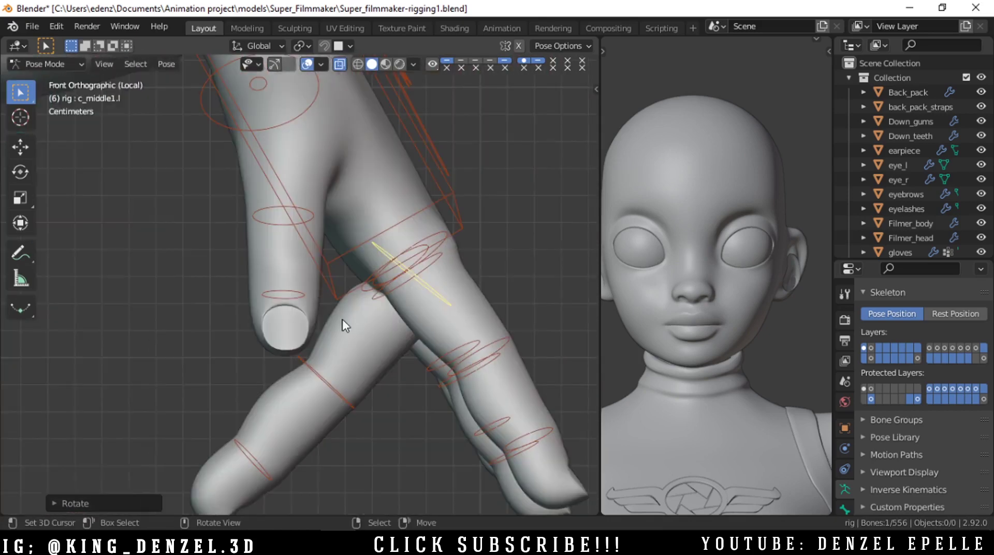
# Step: Curl the left middle finger further by rotating its second and third joint controls
pyautogui.press('r')
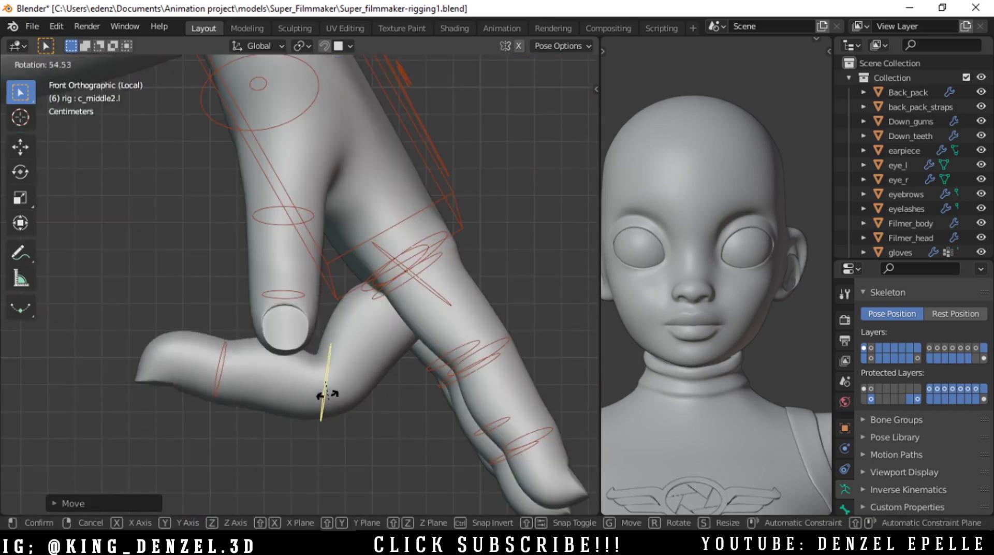
pyautogui.rightClick(359, 403)
pyautogui.press('r')
pyautogui.click(288, 444)
pyautogui.rightClick(229, 334)
pyautogui.press('r')
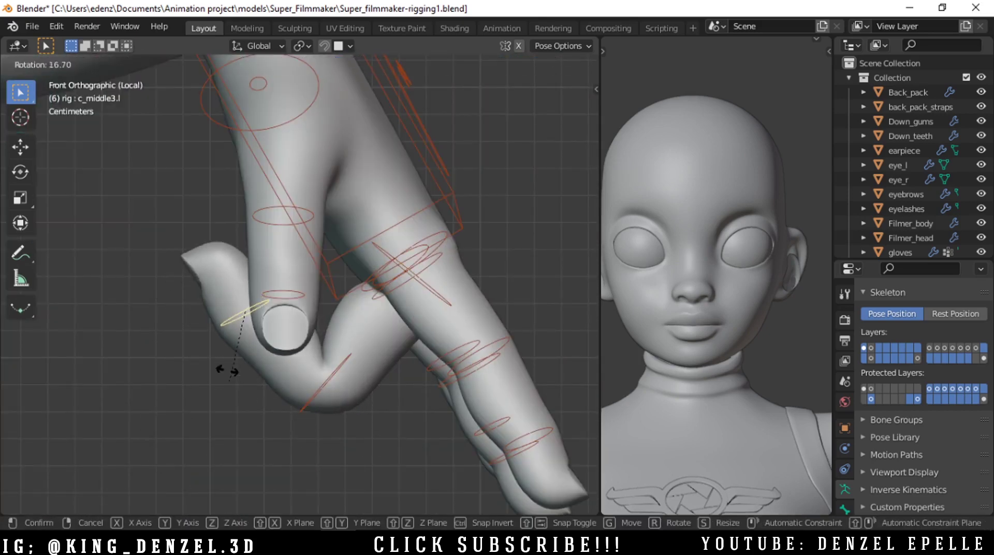
pyautogui.click(240, 312)
# Step: Clear the rotation and location of all rig bones
pyautogui.moveTo(243, 315); pyautogui.dragTo(375, 350, button='middle')
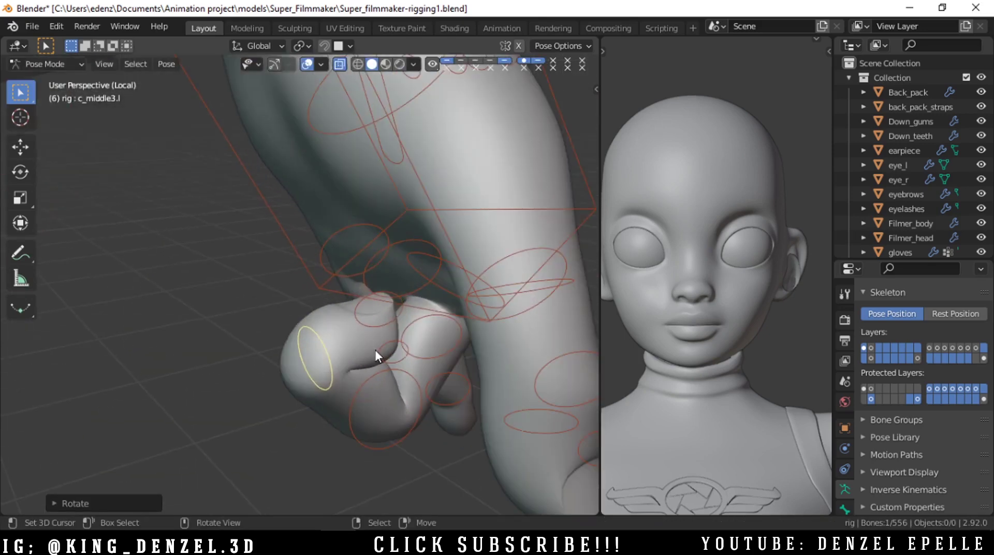
pyautogui.click(366, 302)
pyautogui.moveTo(365, 301); pyautogui.dragTo(293, 343, button='middle')
pyautogui.scroll(-3, 356, 308)
pyautogui.press('KP_1')
pyautogui.press('a')
pyautogui.hotkey('alt', 'r')
pyautogui.hotkey('alt', 'g')
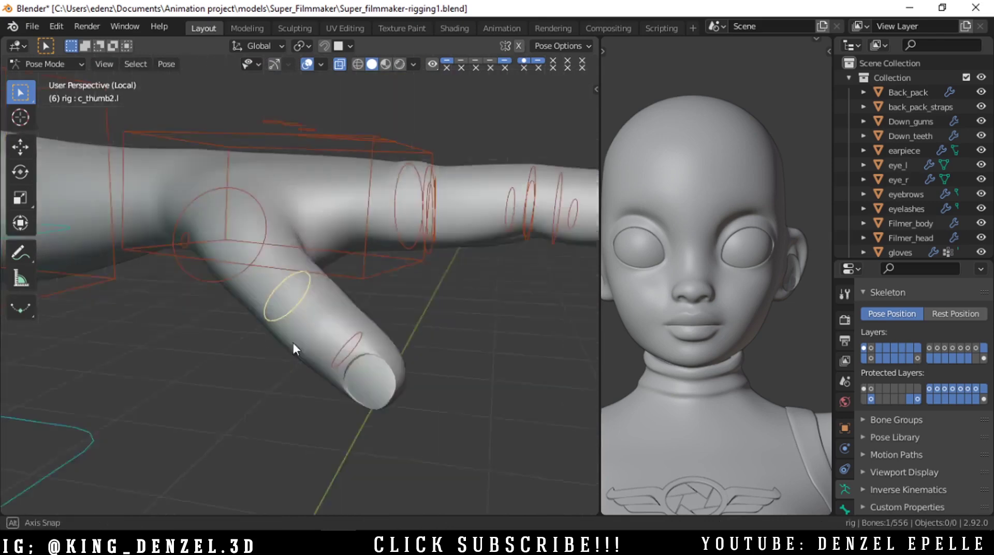
# Step: Test-rotate the left thumb's second joint control and clear its rotation
pyautogui.click(154, 342)
pyautogui.press('r')
pyautogui.click(244, 307)
pyautogui.moveTo(243, 306); pyautogui.dragTo(359, 291, button='middle')
pyautogui.press('KP_1')
pyautogui.hotkey('alt', 'r')
# Step: Scale down the base controls of the left thumb and index finger to curl both digits
pyautogui.scroll(-4, 322, 249)
pyautogui.scroll(4, 358, 291)
pyautogui.rightClick(418, 330)
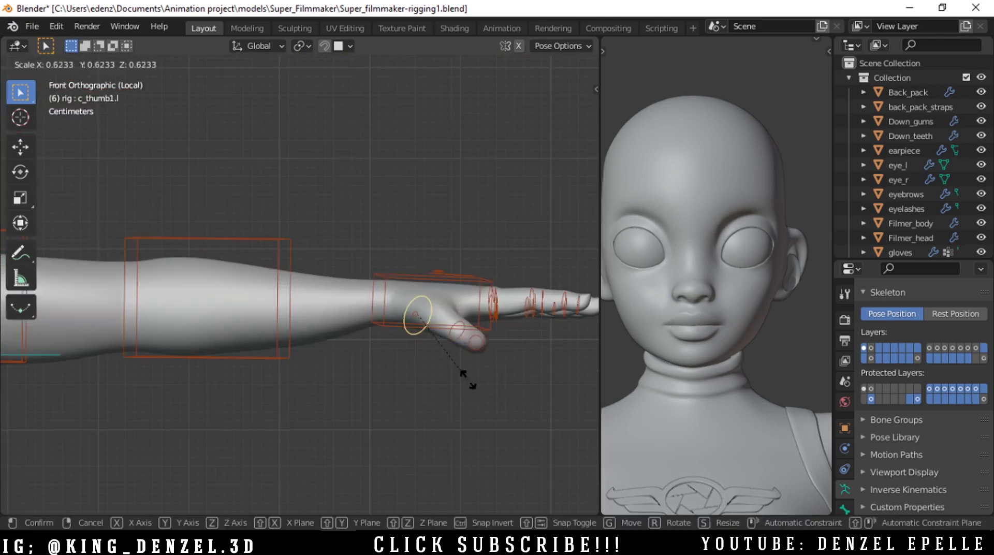
pyautogui.click(469, 379)
pyautogui.moveTo(469, 379); pyautogui.dragTo(386, 391, button='middle')
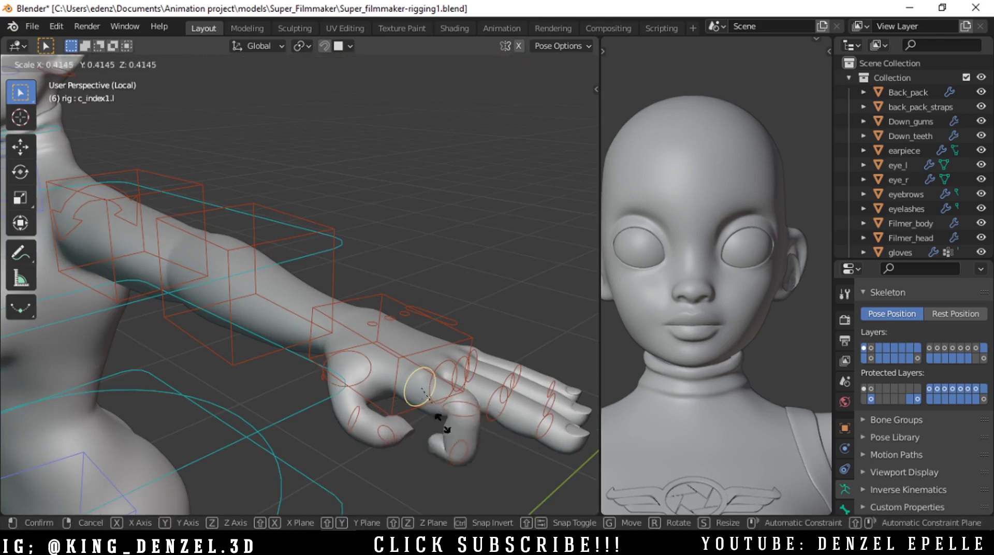
# Step: Clear the scale of all rig bones with none left selected, and save the file
pyautogui.press('a')
pyautogui.hotkey('alt', 's')
pyautogui.hotkey('alt', 'a')
pyautogui.scroll(-4, 412, 331)
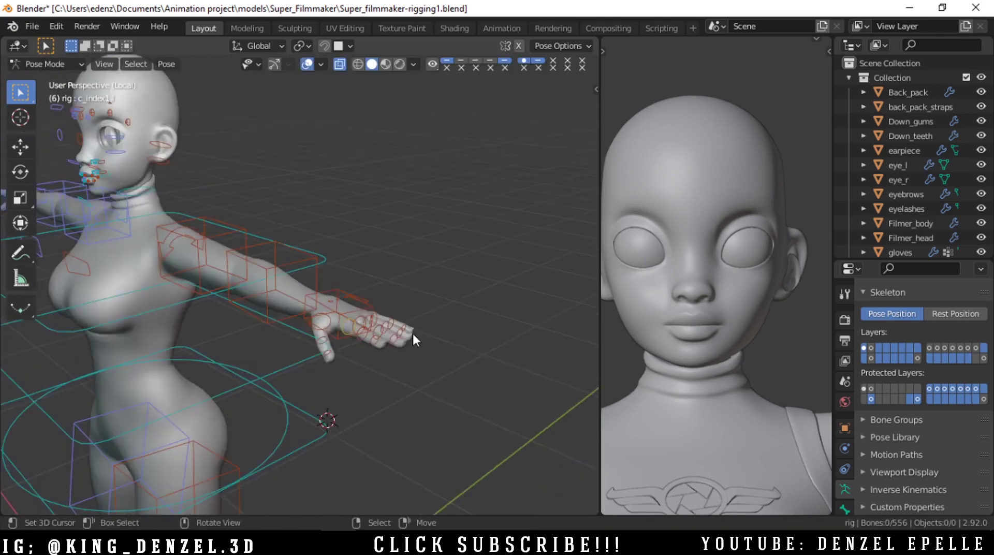
pyautogui.press('KP_1')
pyautogui.hotkey('ctrl', 's')
# Step: Rotate the left upper arm FK control down about 74° so the arm hangs beside the body
pyautogui.click(292, 213)
pyautogui.keyDown('shift'); pyautogui.moveTo(157, 249); pyautogui.dragTo(299, 233, button='middle'); pyautogui.keyUp('shift')
pyautogui.rightClick(306, 269)
pyautogui.press('r')
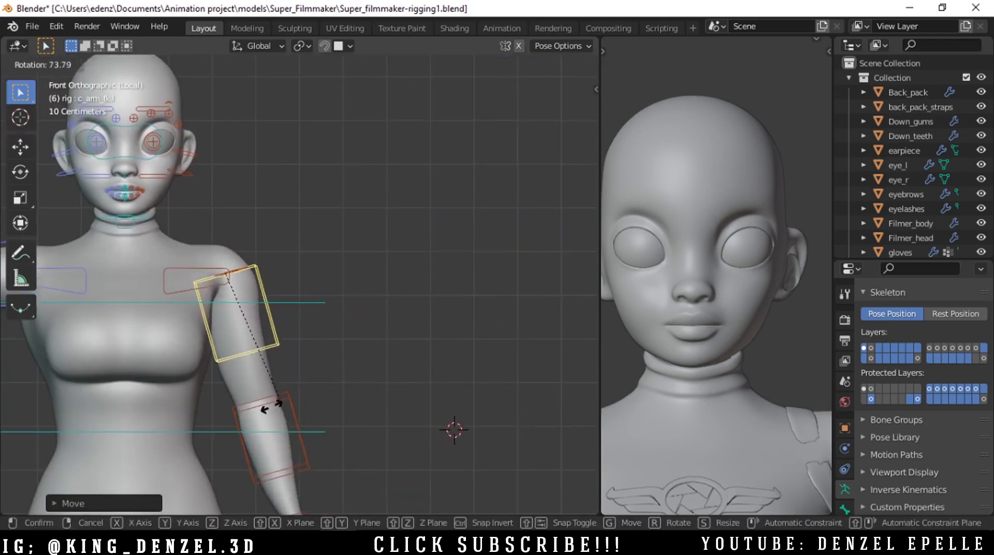
pyautogui.click(262, 409)
# Step: Scale the left hand FK control beside the hip
pyautogui.scroll(-3, 269, 399)
pyautogui.keyDown('shift'); pyautogui.moveTo(274, 389); pyautogui.dragTo(329, 201, button='middle'); pyautogui.keyUp('shift')
pyautogui.scroll(2, 331, 259)
pyautogui.moveTo(331, 300); pyautogui.dragTo(220, 312, button='middle')
pyautogui.scroll(4, 290, 233)
pyautogui.rightClick(318, 190)
pyautogui.press('s')
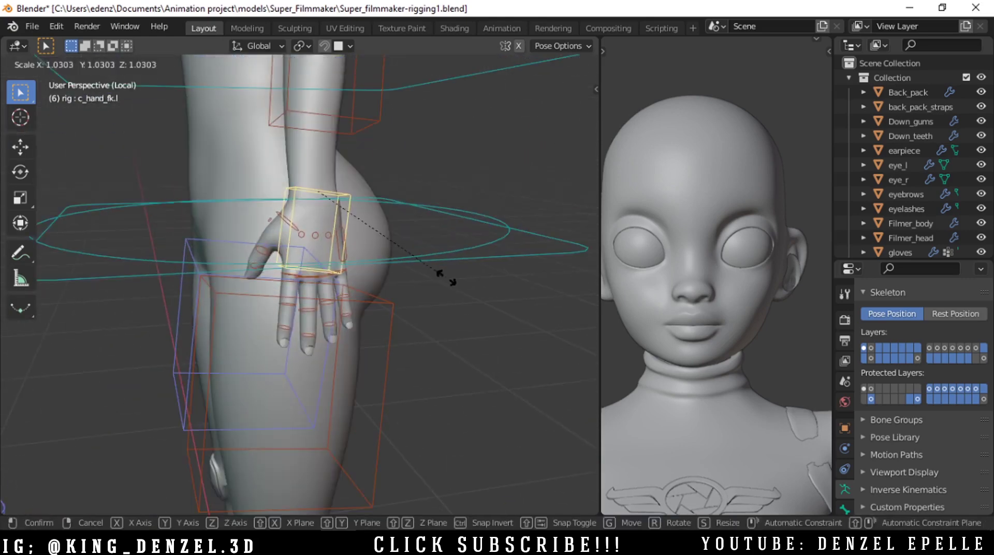
pyautogui.click(440, 265)
# Step: Examine the lowered left arm and hand from several angles in relation to the whole body
pyautogui.press('KP_1')
pyautogui.scroll(-7, 456, 289)
pyautogui.scroll(5, 409, 248)
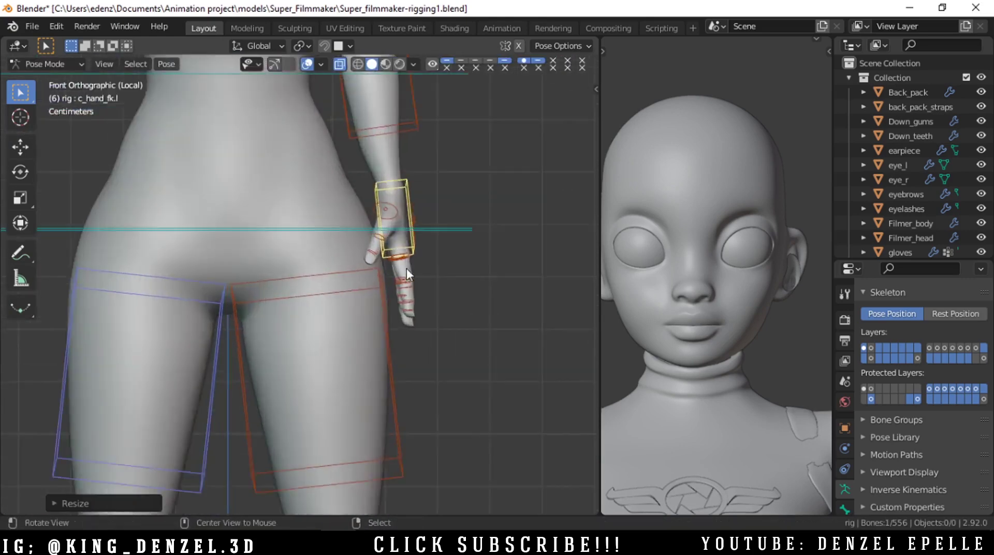
pyautogui.moveTo(406, 269); pyautogui.dragTo(286, 287, button='middle')
pyautogui.press('`')
pyautogui.click(324, 236)
pyautogui.scroll(-4, 688, 329)
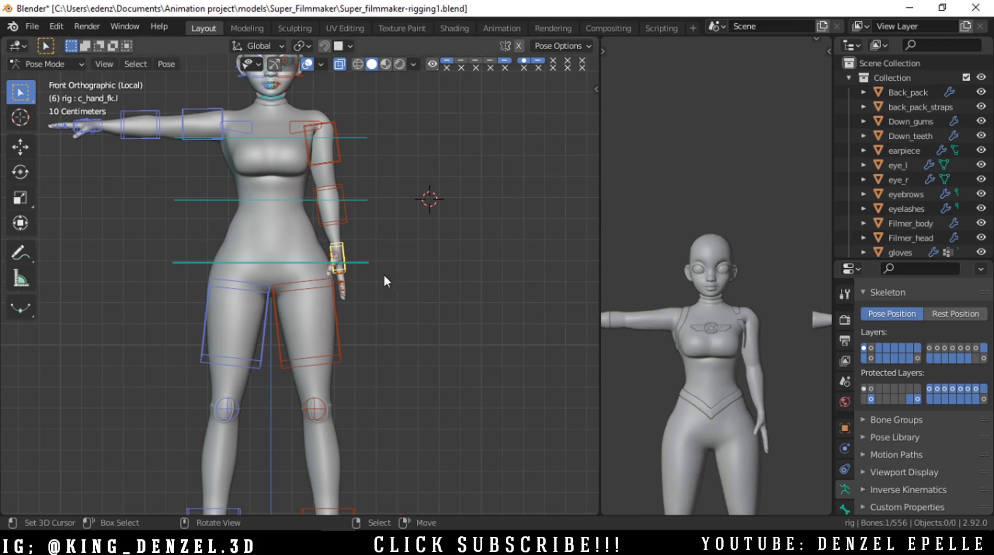
pyautogui.scroll(2, 383, 272)
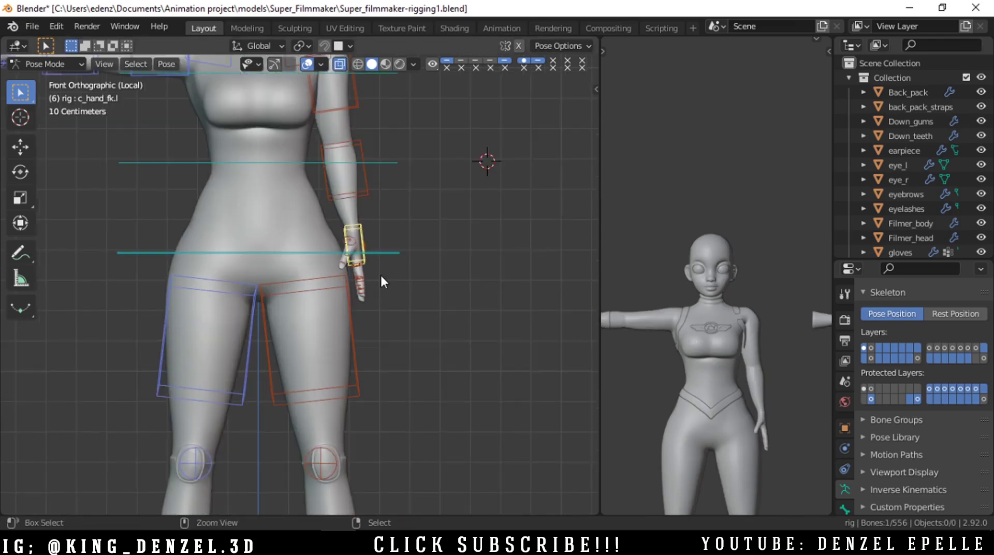
pyautogui.keyDown('shift'); pyautogui.moveTo(380, 273); pyautogui.dragTo(368, 331, button='middle'); pyautogui.keyUp('shift')
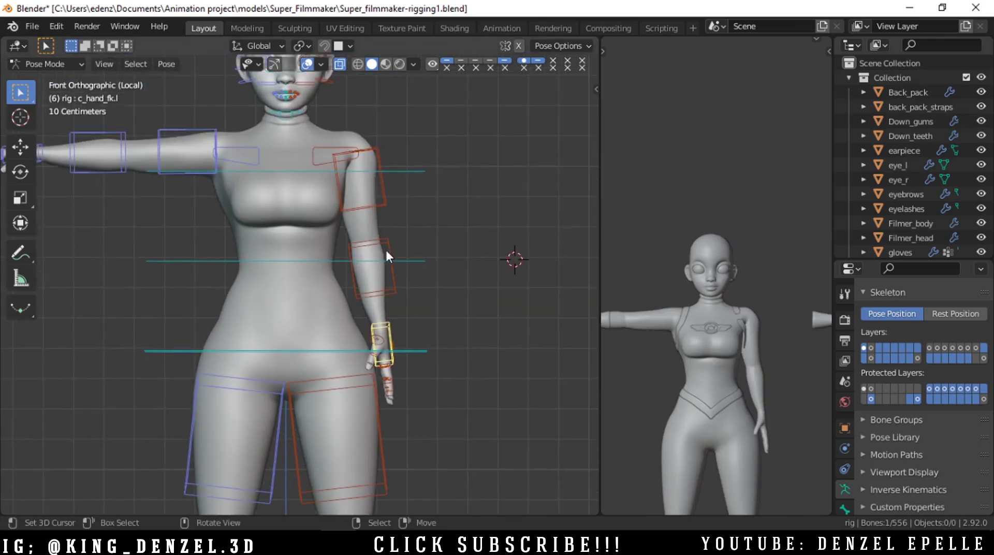
# Step: Move the left foot IK control sideways in front view and check the leg from the side
pyautogui.scroll(-1, 386, 253)
pyautogui.keyDown('shift'); pyautogui.moveTo(354, 432); pyautogui.dragTo(354, 137, button='middle'); pyautogui.keyUp('shift')
pyautogui.rightClick(390, 354)
pyautogui.press('g')
pyautogui.click(346, 354)
pyautogui.press('`')
pyautogui.scroll(2, 367, 372)
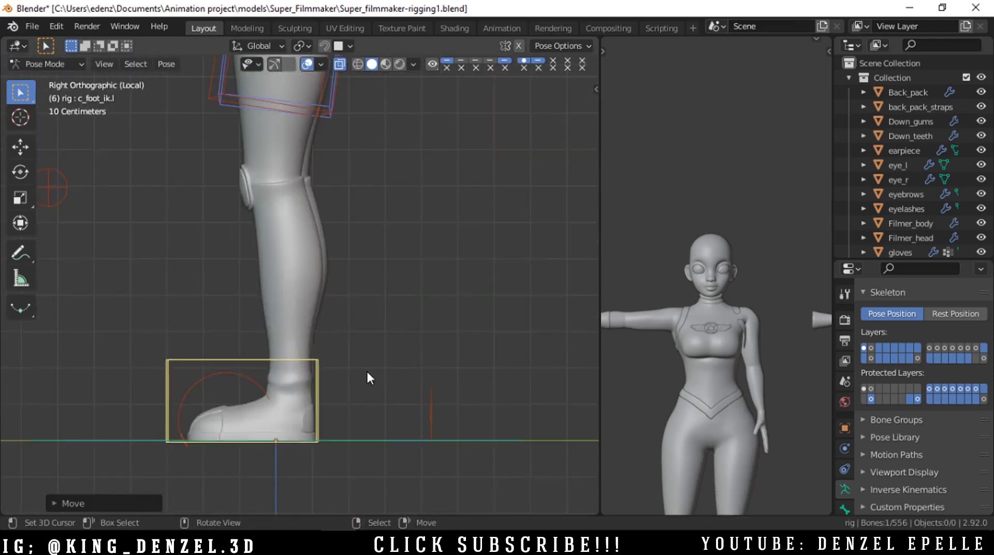
# Step: Copy the left foot IK control's pose and paste it mirrored onto the right foot
pyautogui.press('KP_1')
pyautogui.hotkey('ctrl', 'c')
pyautogui.hotkey('ctrl', 'shift', 'v')
pyautogui.scroll(-3, 377, 362)
pyautogui.scroll(-2, 726, 430)
pyautogui.scroll(3, 706, 363)
pyautogui.keyDown('shift'); pyautogui.moveTo(726, 430); pyautogui.dragTo(718, 325, button='middle'); pyautogui.keyUp('shift')
pyautogui.scroll(4, 336, 378)
pyautogui.keyDown('shift'); pyautogui.moveTo(335, 385); pyautogui.dragTo(343, 297, button='middle'); pyautogui.keyUp('shift')
pyautogui.scroll(3, 343, 297)
# Step: Try rotating the left foot control c_foot_01.l in side view, check it from the front and undo it
pyautogui.press('KP_3')
pyautogui.keyDown('shift'); pyautogui.moveTo(352, 357); pyautogui.dragTo(399, 330, button='middle'); pyautogui.keyUp('shift')
pyautogui.rightClick(336, 312)
pyautogui.press('r')
pyautogui.click(380, 144)
pyautogui.scroll(-9, 380, 144)
pyautogui.scroll(-2, 620, 313)
pyautogui.press('`')
pyautogui.click(350, 263)
pyautogui.scroll(3, 349, 260)
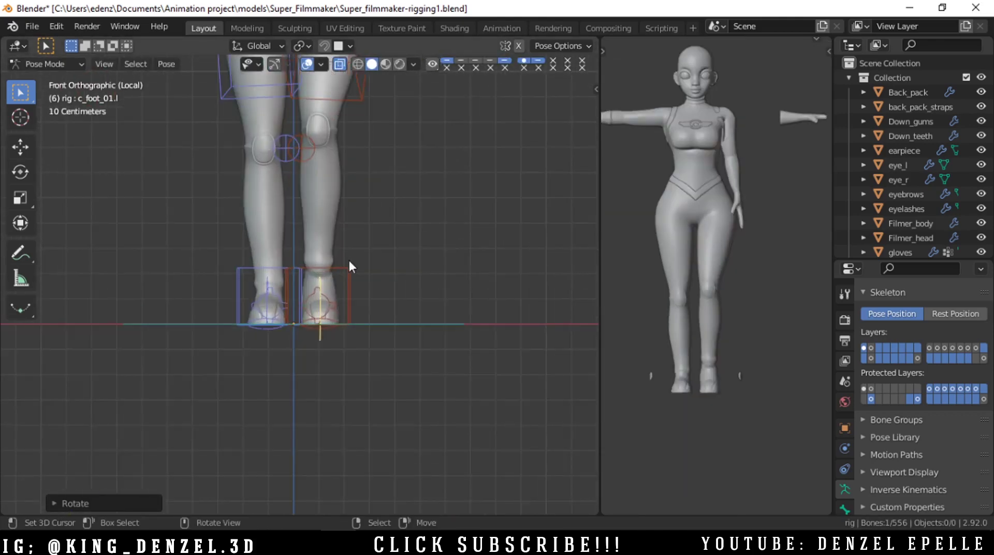
pyautogui.press('`')
pyautogui.scroll(4, 333, 291)
pyautogui.hotkey('ctrl', 'z')
# Step: Move the left foot IK control forward and up in side view to bend the knee
pyautogui.scroll(-2, 370, 286)
pyautogui.rightClick(364, 282)
pyautogui.press('g')
pyautogui.click(249, 236)
pyautogui.keyDown('shift'); pyautogui.moveTo(250, 234); pyautogui.dragTo(337, 374, button='middle'); pyautogui.keyUp('shift')
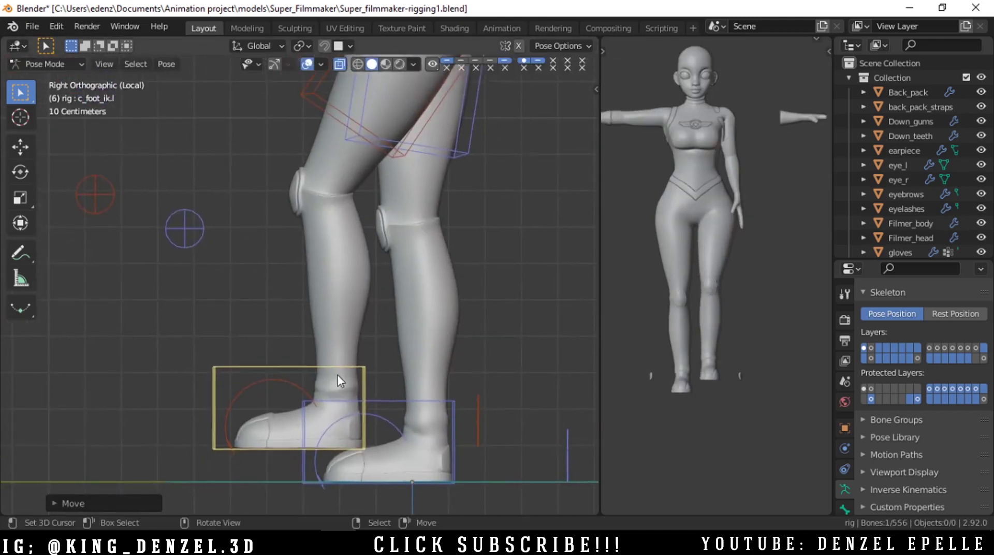
pyautogui.scroll(1, 337, 374)
pyautogui.press('g')
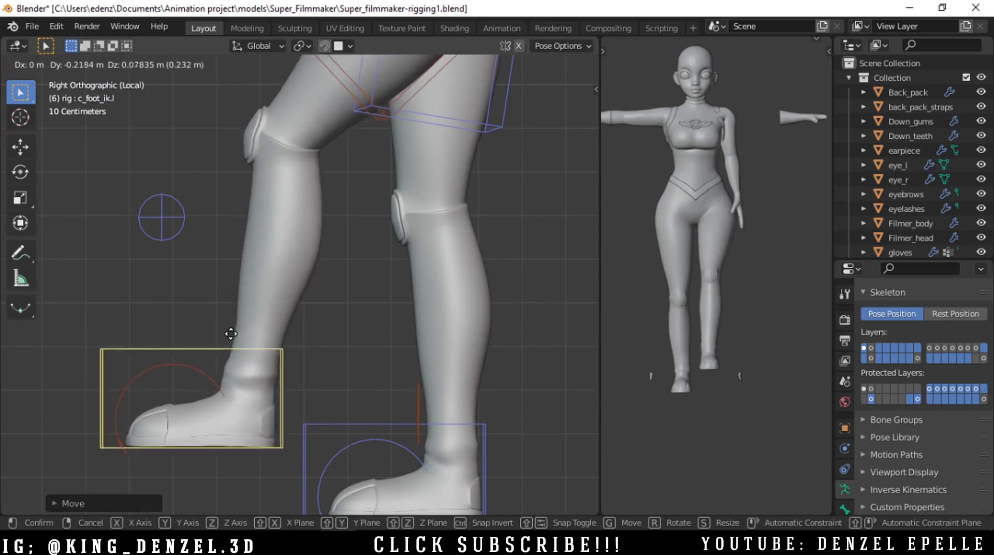
pyautogui.click(231, 334)
# Step: Reposition the left foot IK control slightly ahead of the right foot and a little above the ground
pyautogui.scroll(-4, 254, 253)
pyautogui.keyDown('shift'); pyautogui.moveTo(258, 250); pyautogui.dragTo(280, 325, button='middle'); pyautogui.keyUp('shift')
pyautogui.scroll(5, 283, 327)
pyautogui.scroll(-3, 281, 322)
pyautogui.keyDown('shift'); pyautogui.moveTo(316, 437); pyautogui.dragTo(317, 381, button='middle'); pyautogui.keyUp('shift')
pyautogui.press('g')
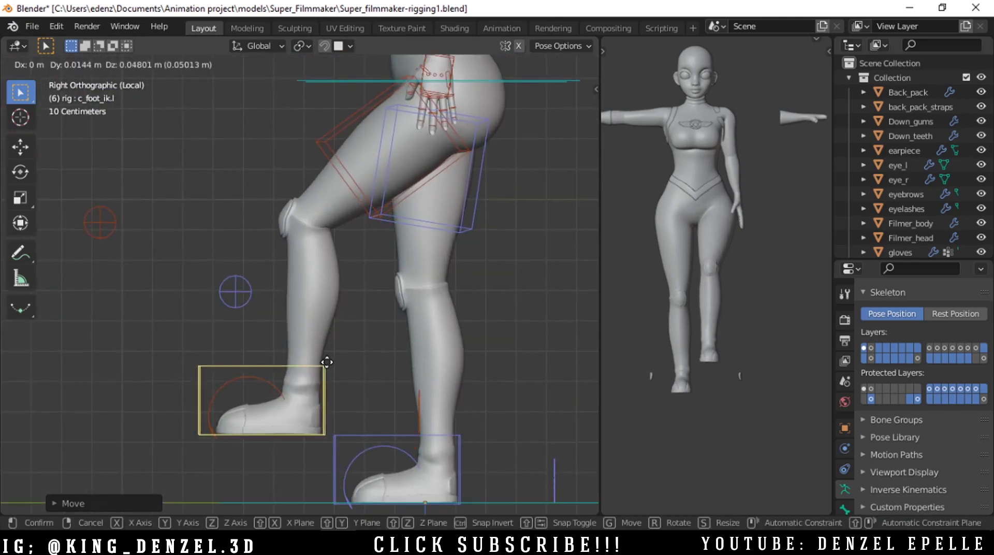
pyautogui.click(322, 398)
pyautogui.press('g')
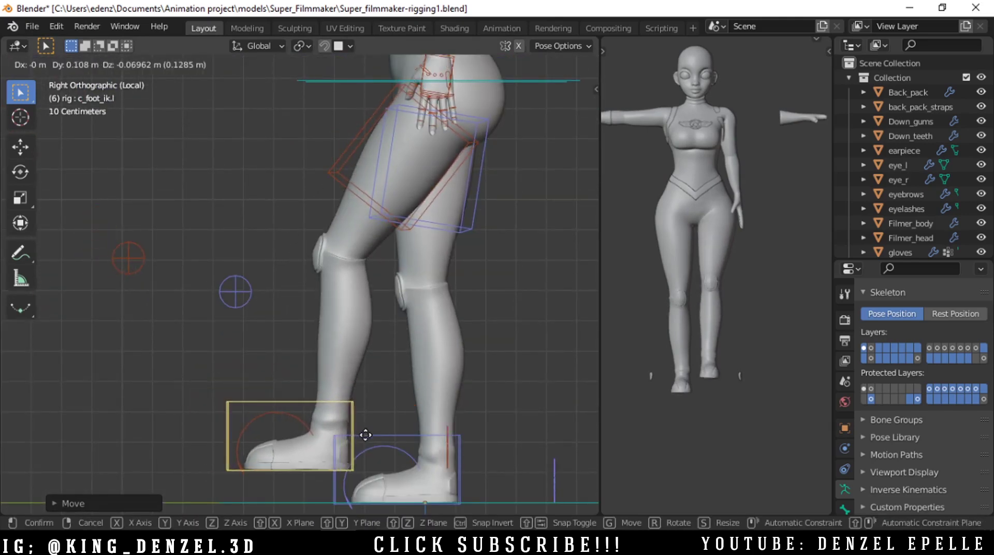
pyautogui.click(369, 437)
# Step: Save the file and insert a Location, Rotation & Scale keyframe for the left foot IK control at frame 6
pyautogui.hotkey('ctrl', 's')
pyautogui.click(324, 379)
pyautogui.press('i')
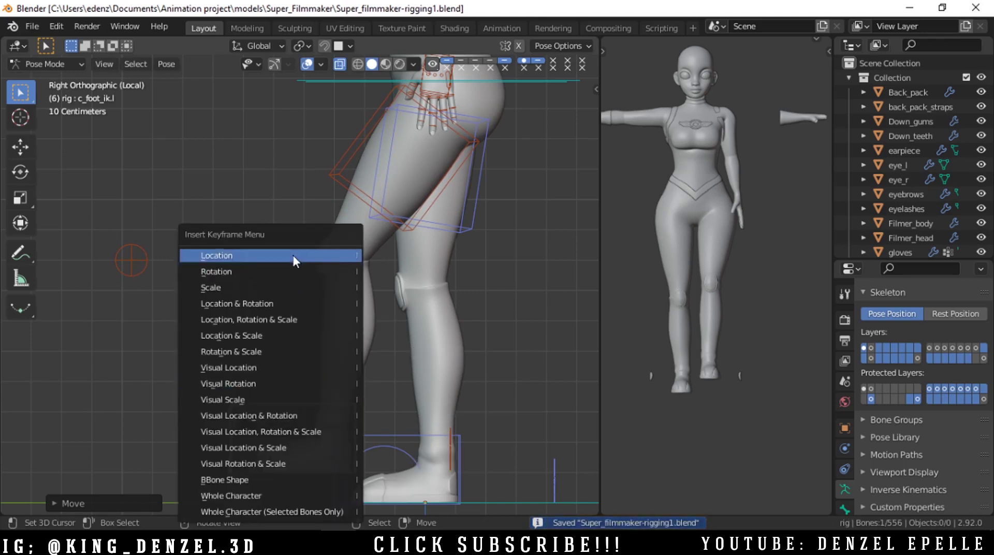
pyautogui.click(303, 322)
pyautogui.press('g')
pyautogui.rightClick(296, 368)
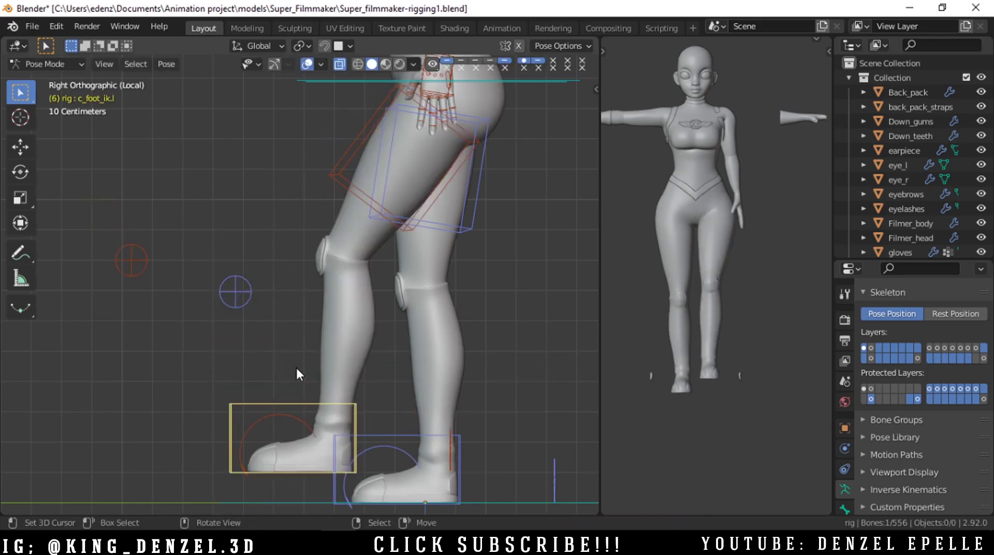
# Step: At frame 14, raise the left foot IK control higher and forward and insert a Location keyframe
pyautogui.press('Right')
pyautogui.press('Right')
pyautogui.press('g')
pyautogui.click(275, 313)
pyautogui.press('i')
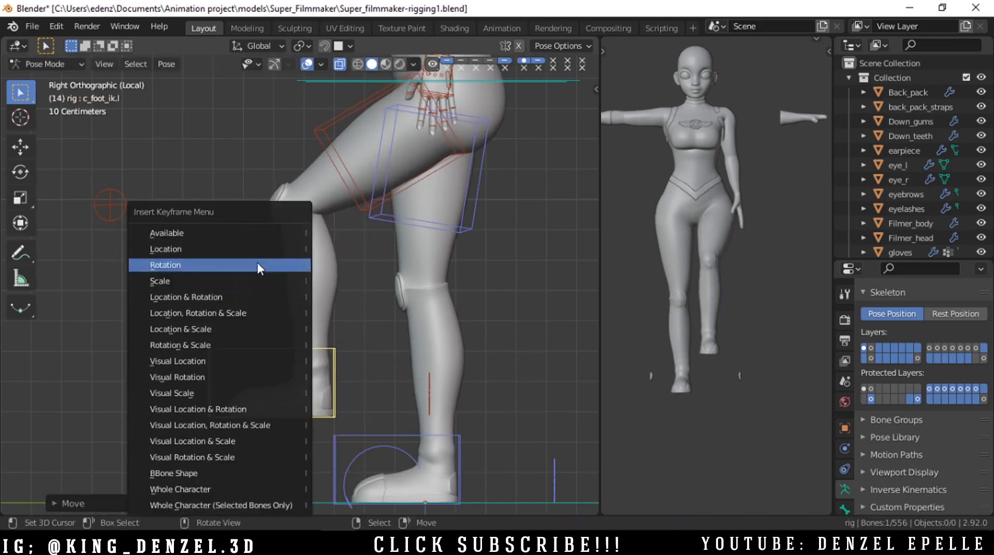
pyautogui.click(259, 250)
# Step: Play the left foot animation from the start, stop at frame 18 and check the bent leg in perspective
pyautogui.hotkey('shift', 'Left')
pyautogui.press('space')
pyautogui.press('space')
pyautogui.scroll(-3, 310, 293)
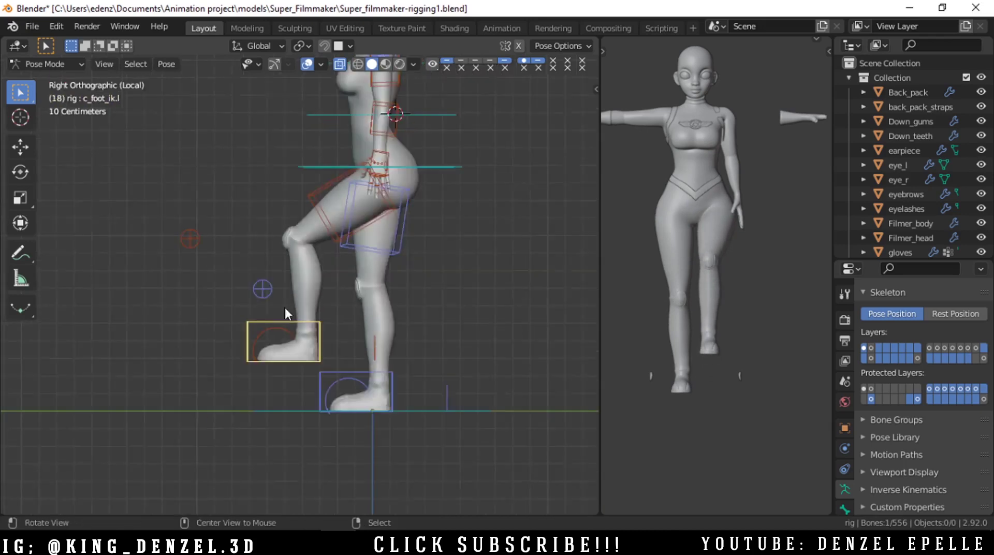
pyautogui.moveTo(284, 306); pyautogui.dragTo(384, 324, button='middle')
pyautogui.scroll(3, 384, 325)
pyautogui.press('Tab')
pyautogui.click(313, 342)
pyautogui.press('Tab')
pyautogui.click(315, 322)
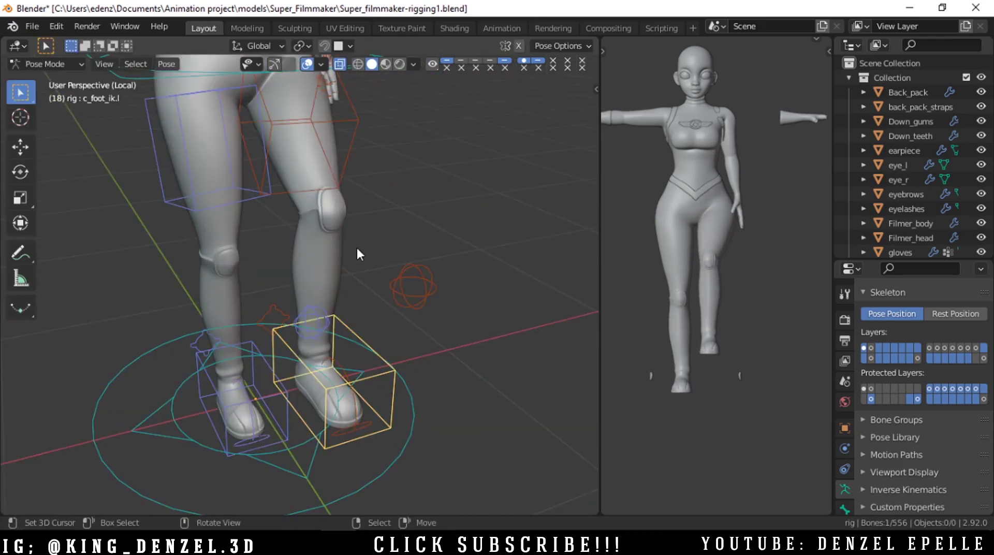
# Step: Deselect the foot control and inspect the rig's hidden leg bone layers in side view, picking leg_ref.l and leg_stretch.l
pyautogui.hotkey('alt', 'a')
pyautogui.scroll(-1, 357, 246)
pyautogui.press('KP_1')
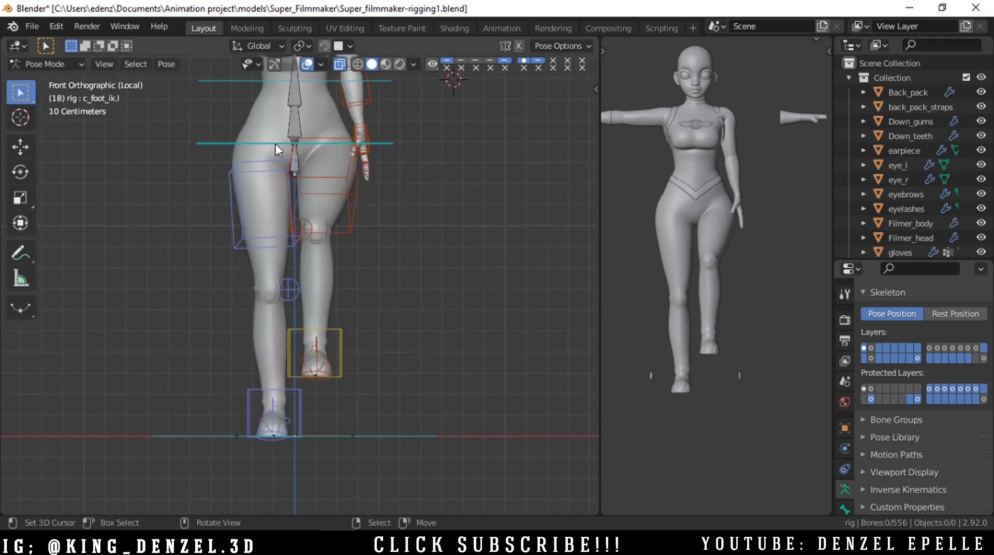
pyautogui.scroll(2, 303, 178)
pyautogui.press('KP_3')
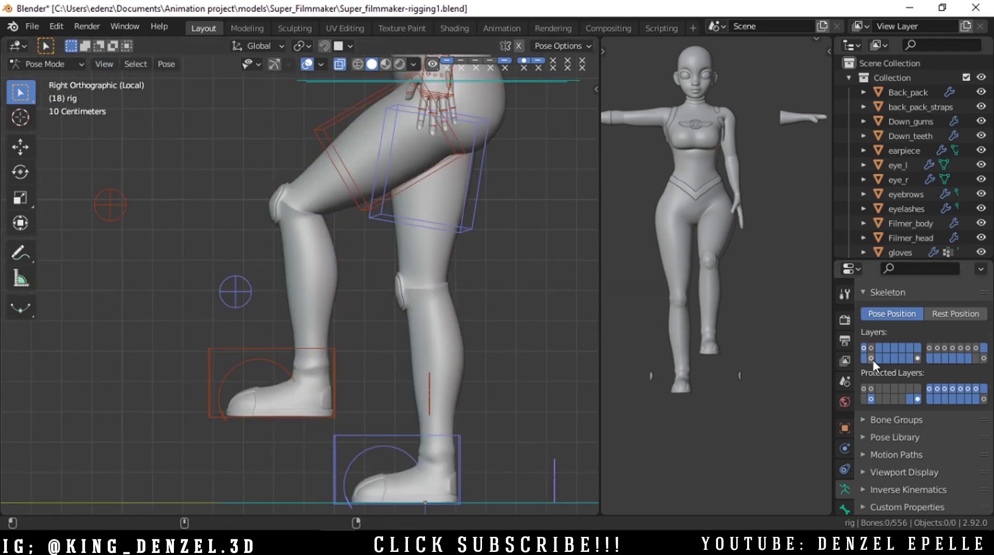
pyautogui.click(872, 359)
pyautogui.click(415, 320)
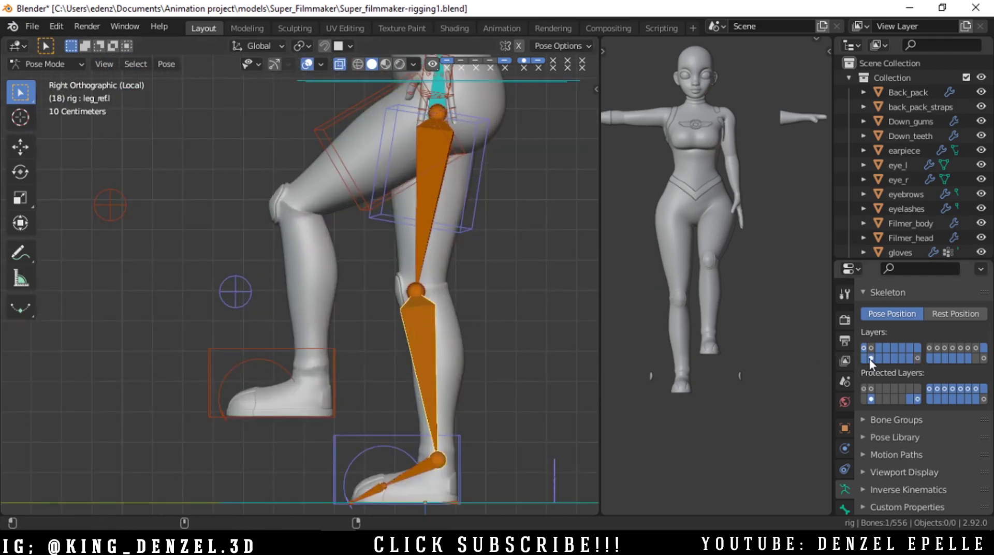
pyautogui.click(289, 240)
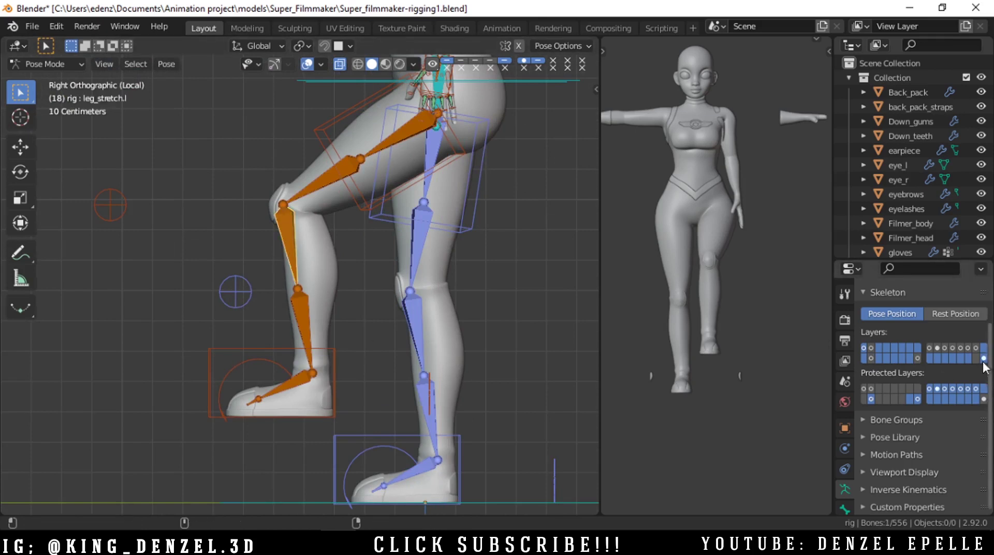
pyautogui.click(916, 358)
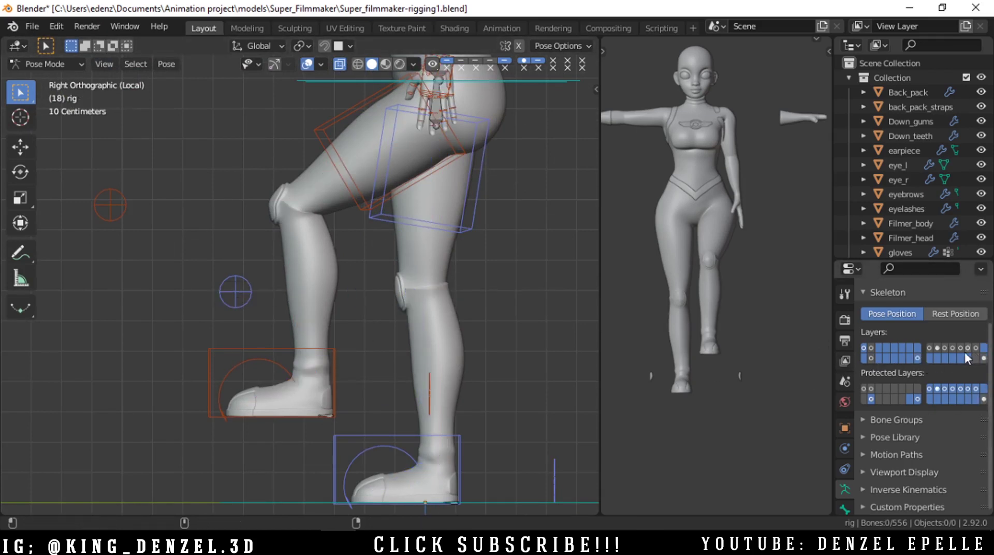
# Step: Examine the character's head, torso and whole body with the rig controls from several views
pyautogui.scroll(-5, 363, 155)
pyautogui.keyDown('shift'); pyautogui.moveTo(360, 92); pyautogui.dragTo(365, 231, button='middle'); pyautogui.keyUp('shift')
pyautogui.scroll(10, 365, 232)
pyautogui.keyDown('shift'); pyautogui.moveTo(487, 181); pyautogui.dragTo(396, 258, button='middle'); pyautogui.keyUp('shift')
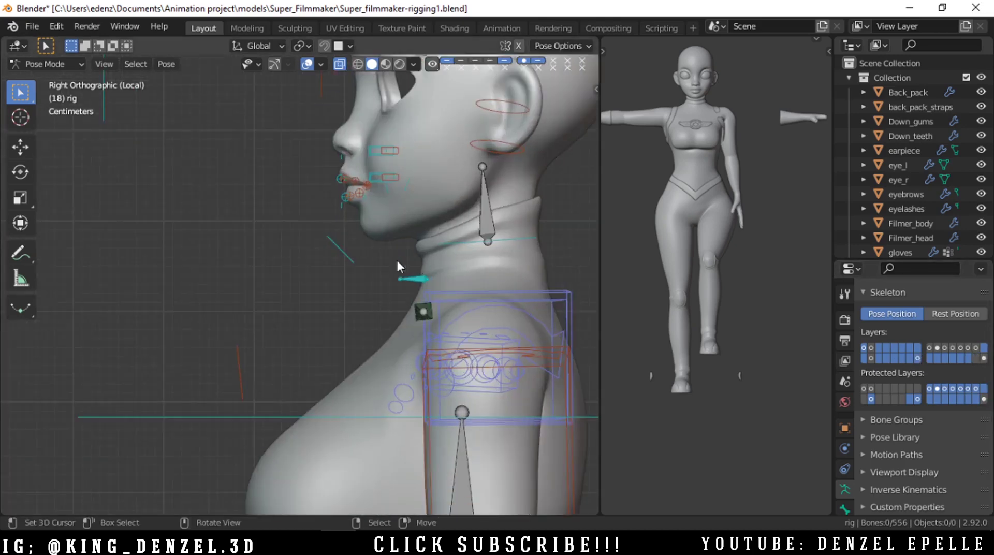
pyautogui.scroll(4, 394, 248)
pyautogui.scroll(-4, 393, 241)
pyautogui.keyDown('shift'); pyautogui.moveTo(375, 168); pyautogui.dragTo(299, 277, button='middle'); pyautogui.keyUp('shift')
pyautogui.scroll(-1, 299, 280)
pyautogui.keyDown('shift'); pyautogui.moveTo(371, 403); pyautogui.dragTo(380, 256, button='middle'); pyautogui.keyUp('shift')
pyautogui.scroll(-8, 380, 257)
pyautogui.press('`')
pyautogui.moveTo(289, 316); pyautogui.dragTo(363, 266, button='middle')
pyautogui.click(459, 350)
pyautogui.scroll(3, 364, 267)
pyautogui.scroll(-2, 364, 346)
pyautogui.scroll(3, 361, 322)
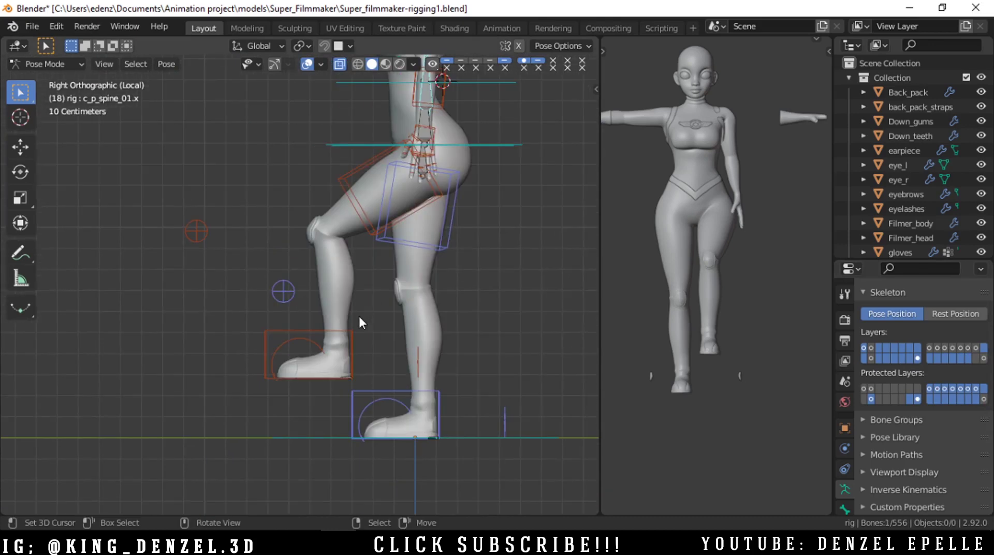
# Step: Enter Weight Paint mode on Filmer_body with the rig selected and pick the left thigh IK control
pyautogui.hotkey('ctrl', 'Tab')
pyautogui.keyDown('shift'); pyautogui.click(340, 299); pyautogui.keyUp('shift')
pyautogui.hotkey('ctrl', 'Tab')
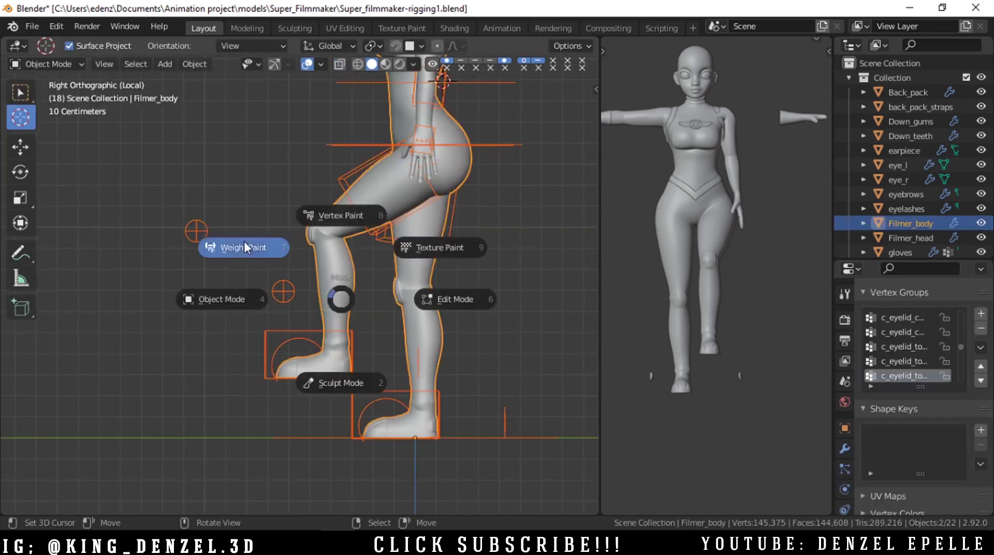
pyautogui.click(244, 241)
pyautogui.scroll(2, 345, 382)
pyautogui.keyDown('ctrl'); pyautogui.click(345, 382); pyautogui.keyUp('ctrl')
pyautogui.scroll(-1, 346, 259)
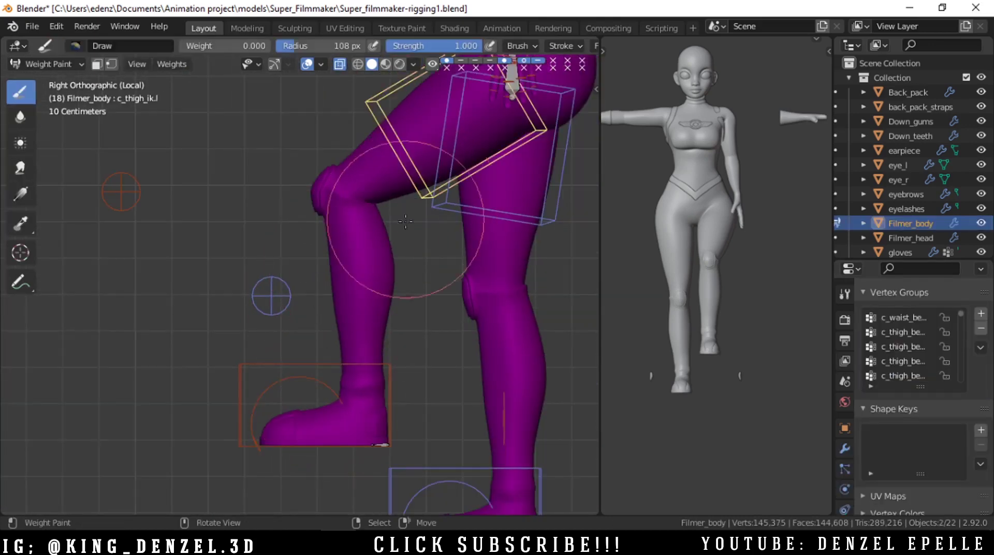
# Step: Return to Object Mode, widen the properties area and show the rig's deform bone layer
pyautogui.scroll(-3, 406, 222)
pyautogui.hotkey('ctrl', 'Tab')
pyautogui.click(319, 299)
pyautogui.moveTo(833, 282); pyautogui.dragTo(787, 282)
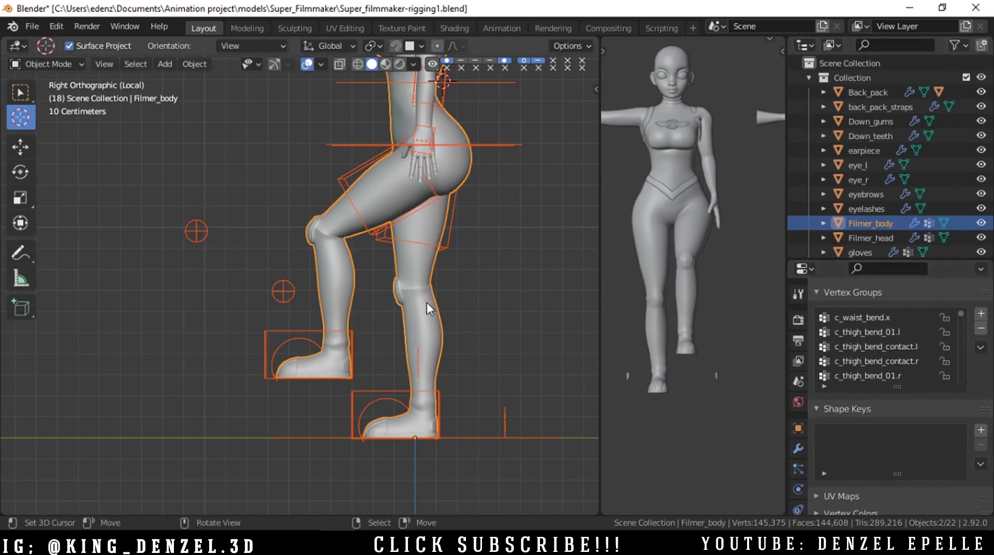
pyautogui.click(462, 241)
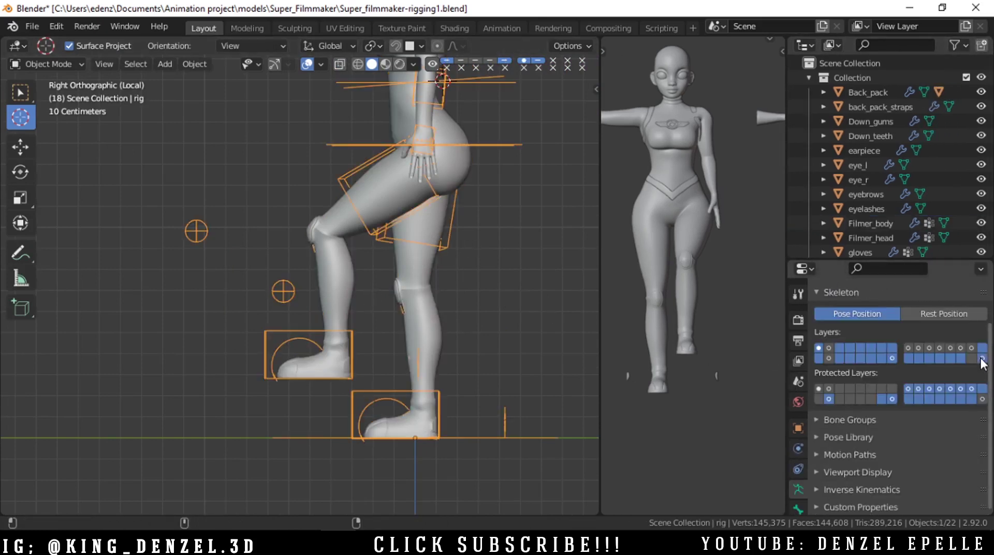
pyautogui.scroll(5, 353, 250)
pyautogui.scroll(-3, 354, 254)
# Step: Put Filmer_body in Weight Paint mode with the rig selected and display the leg_stretch.l and leg_twist.l weights
pyautogui.keyDown('shift'); pyautogui.rightClick(361, 275); pyautogui.keyUp('shift')
pyautogui.hotkey('ctrl', 'Tab')
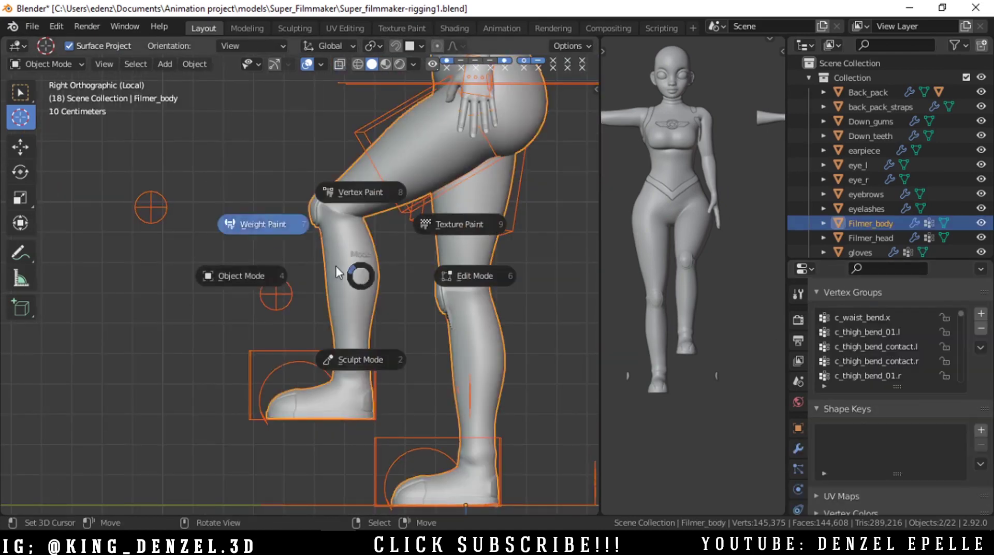
pyautogui.click(327, 251)
pyautogui.keyDown('ctrl'); pyautogui.click(327, 251); pyautogui.keyUp('ctrl')
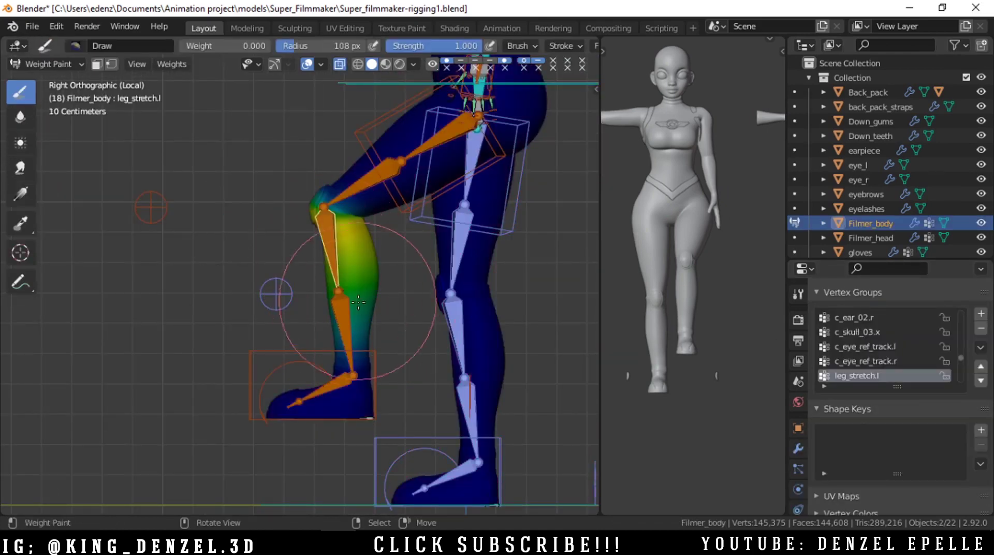
pyautogui.rightClick(332, 386)
pyautogui.rightClick(339, 331)
# Step: Frame the left foot and display the weight brush's Symmetry settings in the sidebar
pyautogui.scroll(5, 345, 351)
pyautogui.keyDown('shift'); pyautogui.moveTo(345, 352); pyautogui.dragTo(309, 173, button='middle'); pyautogui.keyUp('shift')
pyautogui.scroll(-4, 305, 280)
pyautogui.press('n')
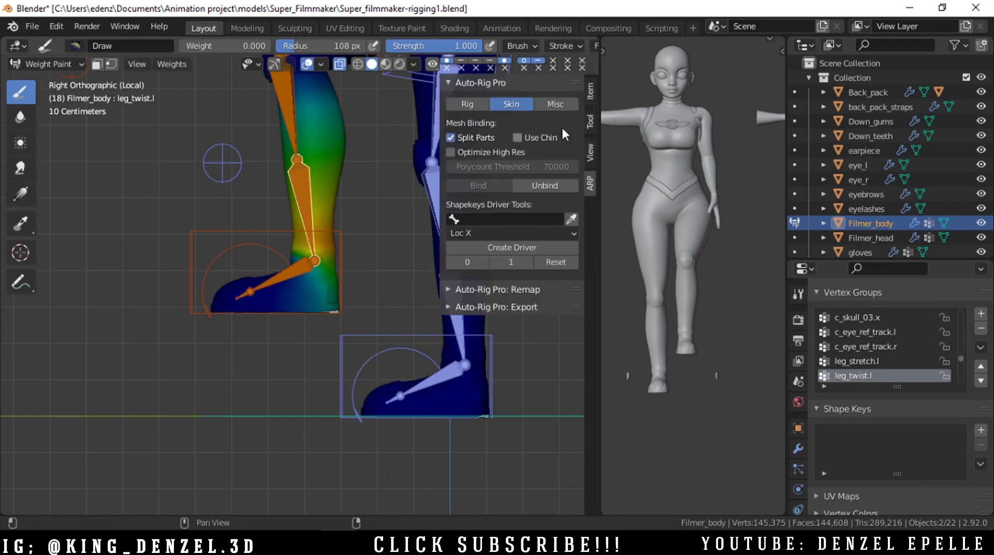
pyautogui.click(590, 154)
pyautogui.click(590, 120)
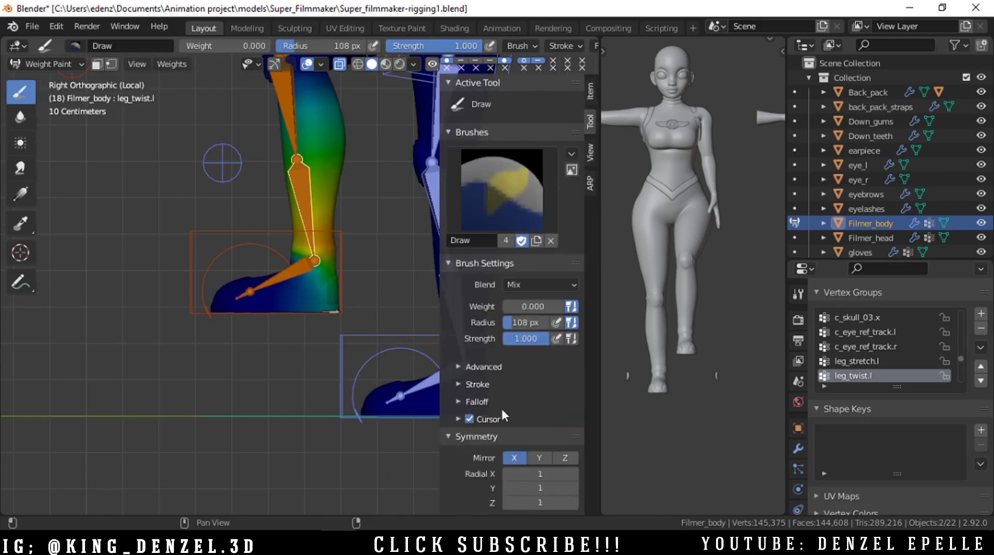
pyautogui.scroll(-3, 500, 430)
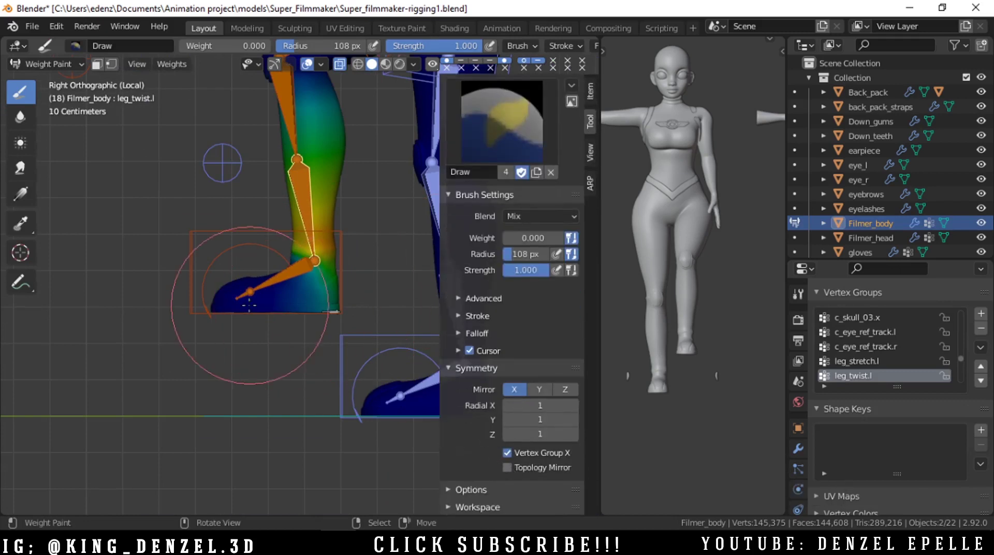
# Step: Test Vertex Group X mirroring by dabbing weight 1.000 on the right foot with leg_twist.r active and a 32 px brush
pyautogui.moveTo(248, 299); pyautogui.dragTo(321, 275, button='middle')
pyautogui.rightClick(168, 311)
pyautogui.scroll(3, 231, 414)
pyautogui.click(507, 454)
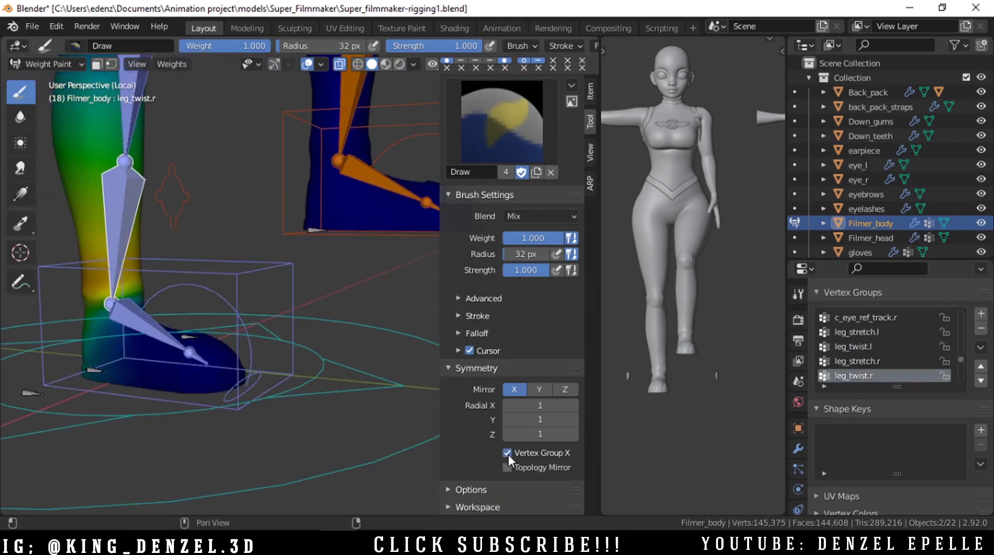
pyautogui.click(124, 350)
pyautogui.click(174, 364)
pyautogui.scroll(-3, 211, 317)
pyautogui.moveTo(210, 316)
pyautogui.mouseDown(button='middle')
pyautogui.moveTo(99, 328)
pyautogui.moveTo(181, 340)
pyautogui.mouseUp(button='middle')
pyautogui.moveTo(290, 339); pyautogui.dragTo(125, 317, button='middle')
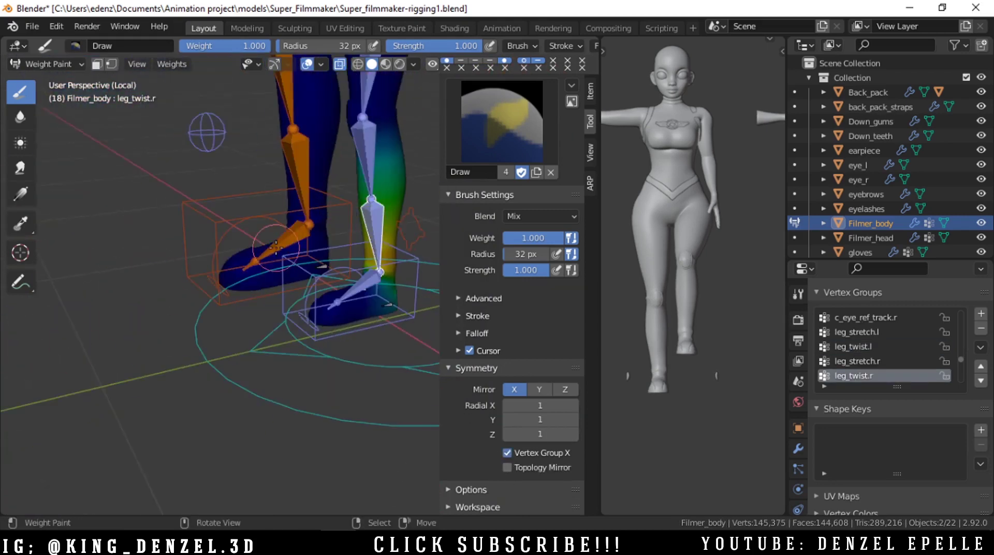
# Step: Activate leg_twist.l, hide the sidebar and paint out the front dab on the left foot with weight 0.000
pyautogui.rightClick(276, 247)
pyautogui.scroll(2, 289, 250)
pyautogui.rightClick(303, 100)
pyautogui.moveTo(339, 311); pyautogui.dragTo(307, 286, button='middle')
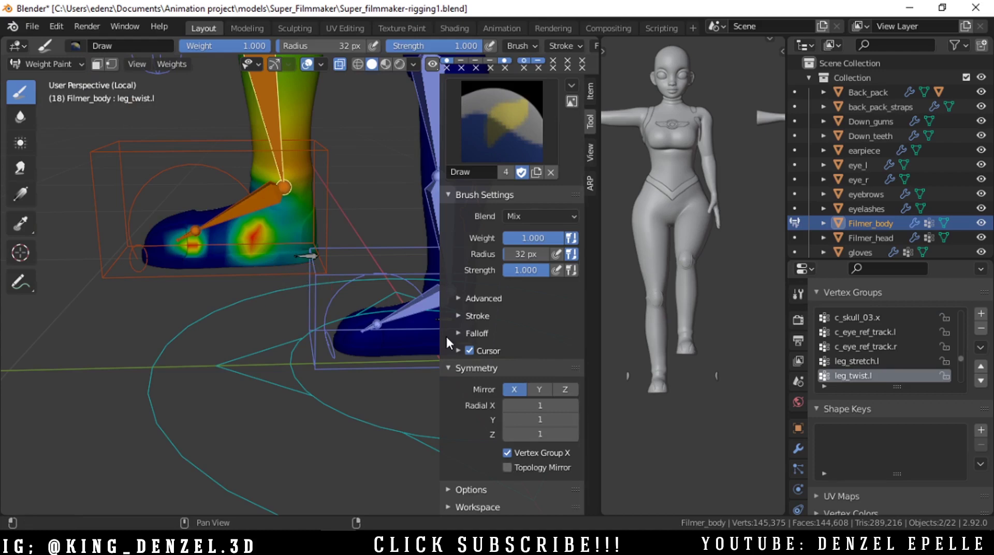
pyautogui.press('n')
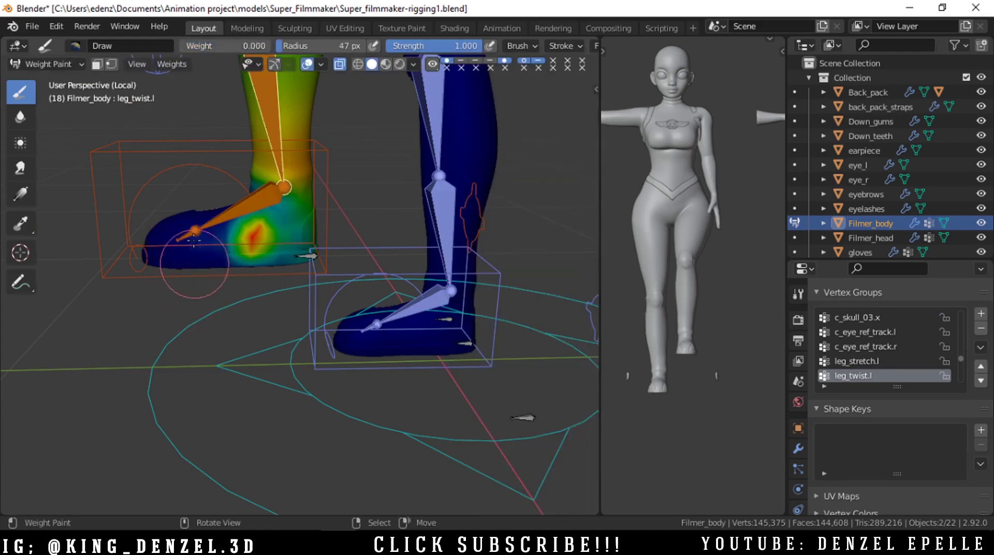
# Step: Paint out the remaining dab on the left foot with weight 0.000 and turn off X-ray
pyautogui.moveTo(273, 273); pyautogui.dragTo(283, 246, button='middle')
pyautogui.scroll(2, 286, 280)
pyautogui.hotkey('alt', 'z')
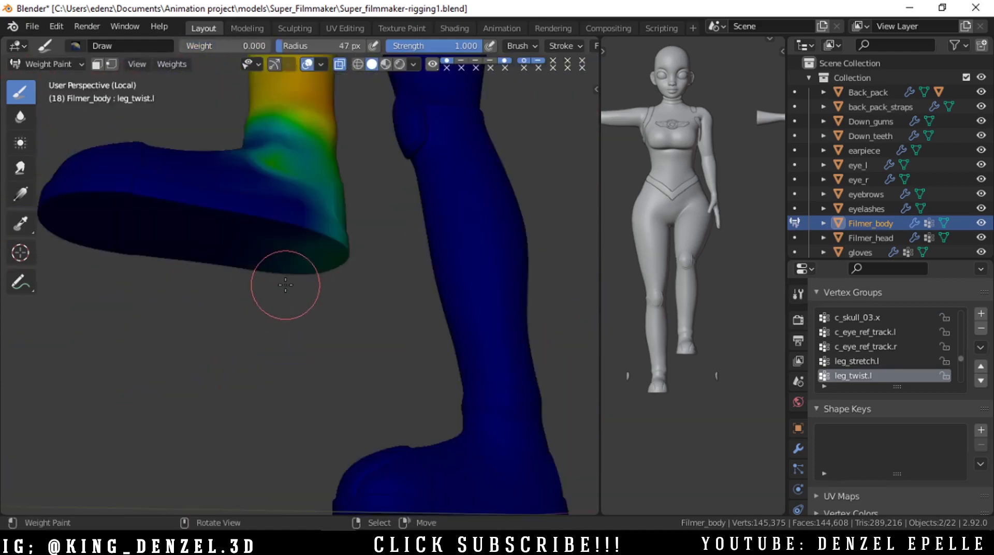
pyautogui.hotkey('alt', 'z')
pyautogui.moveTo(286, 284); pyautogui.dragTo(321, 236, button='middle')
pyautogui.hotkey('alt', 'z')
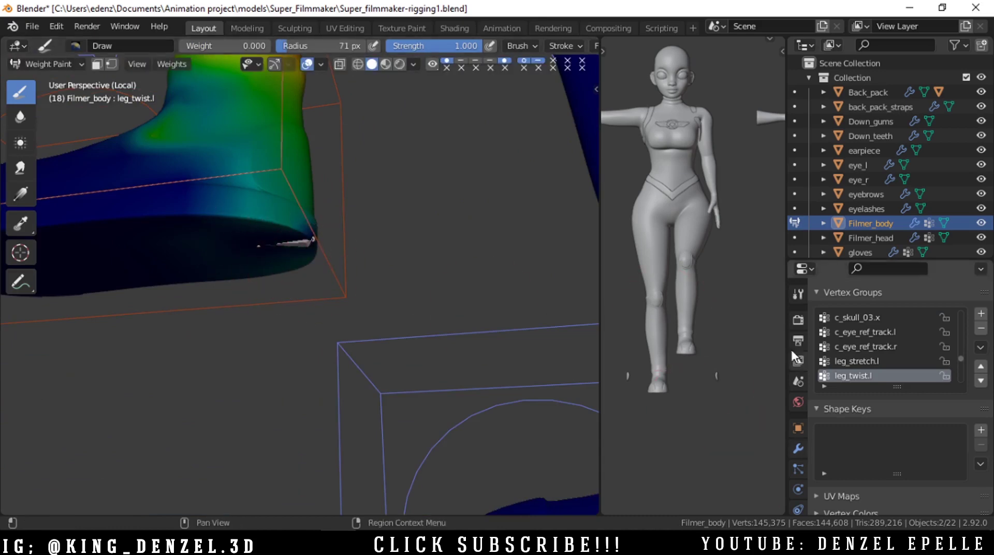
# Step: Show Filmer_body's modifier settings in Object Mode, then put it back in Weight Paint mode with the rig selected
pyautogui.hotkey('ctrl', 'Tab')
pyautogui.click(801, 449)
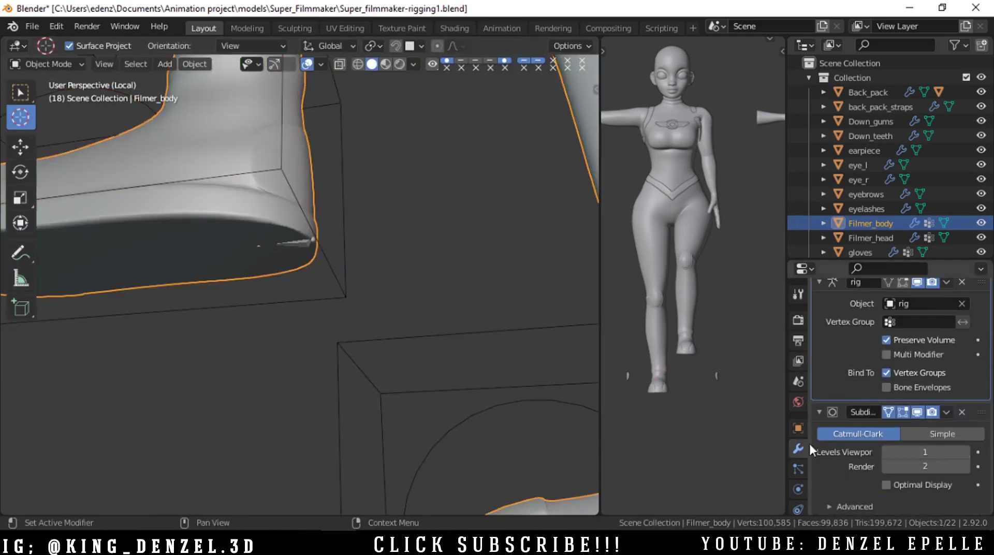
pyautogui.rightClick(302, 306)
pyautogui.keyDown('shift'); pyautogui.rightClick(197, 234); pyautogui.keyUp('shift')
pyautogui.click(114, 149)
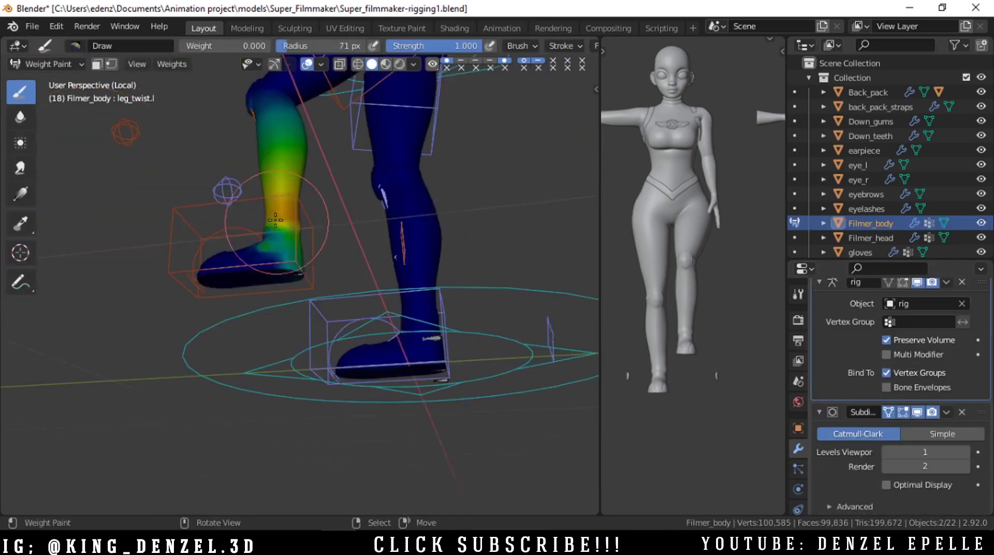
pyautogui.moveTo(268, 288); pyautogui.dragTo(267, 300, button='middle')
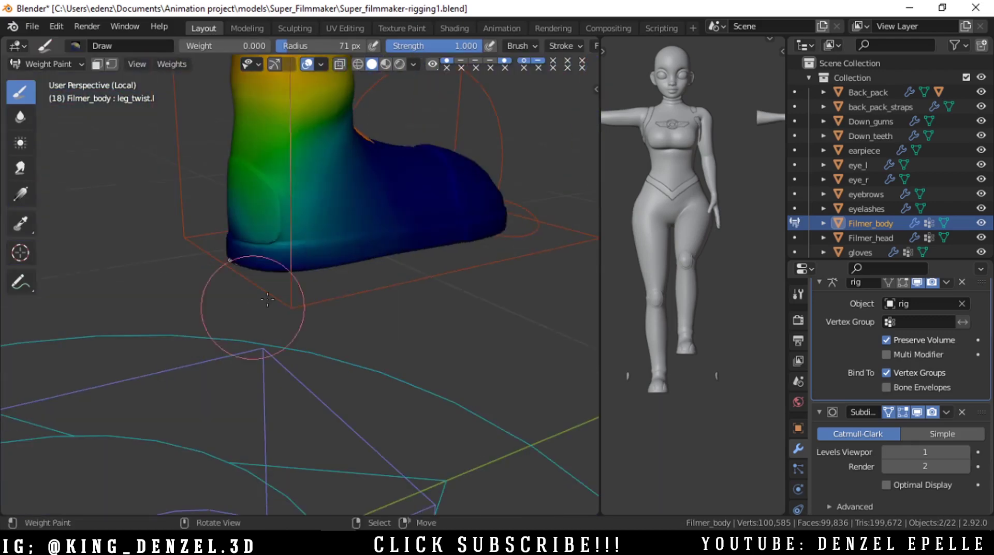
# Step: Paint out the leg_twist.l weight on the left boot's heel with weight 0.000
pyautogui.moveTo(222, 258); pyautogui.dragTo(207, 263)
pyautogui.moveTo(171, 272)
pyautogui.mouseDown(button='middle')
pyautogui.moveTo(220, 302)
pyautogui.moveTo(274, 285)
pyautogui.mouseUp(button='middle')
pyautogui.moveTo(274, 271); pyautogui.dragTo(226, 302)
pyautogui.moveTo(220, 298); pyautogui.dragTo(311, 248, button='middle')
pyautogui.moveTo(306, 242); pyautogui.dragTo(177, 208)
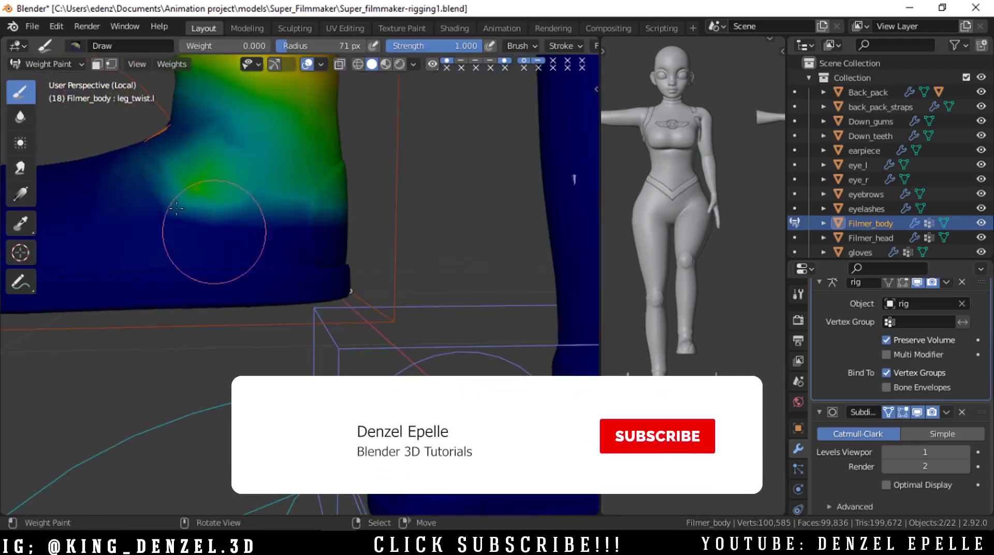
# Step: Paint out the remaining leg_twist.l weight around the side and back of the left ankle with weight 0.000
pyautogui.moveTo(214, 218); pyautogui.dragTo(283, 213, button='middle')
pyautogui.keyDown('alt'); pyautogui.moveTo(344, 246); pyautogui.dragTo(248, 212); pyautogui.keyUp('alt')
pyautogui.moveTo(191, 199)
pyautogui.mouseDown()
pyautogui.moveTo(217, 187)
pyautogui.moveTo(252, 192)
pyautogui.mouseUp()
pyautogui.moveTo(290, 217)
pyautogui.keyDown('alt'); pyautogui.mouseDown()
pyautogui.moveTo(228, 228)
pyautogui.moveTo(252, 234)
pyautogui.mouseUp(); pyautogui.keyUp('alt')
pyautogui.keyDown('alt'); pyautogui.moveTo(253, 233); pyautogui.dragTo(140, 221); pyautogui.keyUp('alt')
pyautogui.moveTo(300, 190); pyautogui.dragTo(362, 162)
pyautogui.scroll(-4, 269, 215)
pyautogui.moveTo(269, 215)
pyautogui.mouseDown(button='middle')
pyautogui.moveTo(335, 277)
pyautogui.moveTo(233, 297)
pyautogui.moveTo(237, 273)
pyautogui.moveTo(185, 324)
pyautogui.moveTo(317, 309)
pyautogui.mouseUp(button='middle')
pyautogui.scroll(3, 233, 297)
pyautogui.scroll(-6, 185, 324)
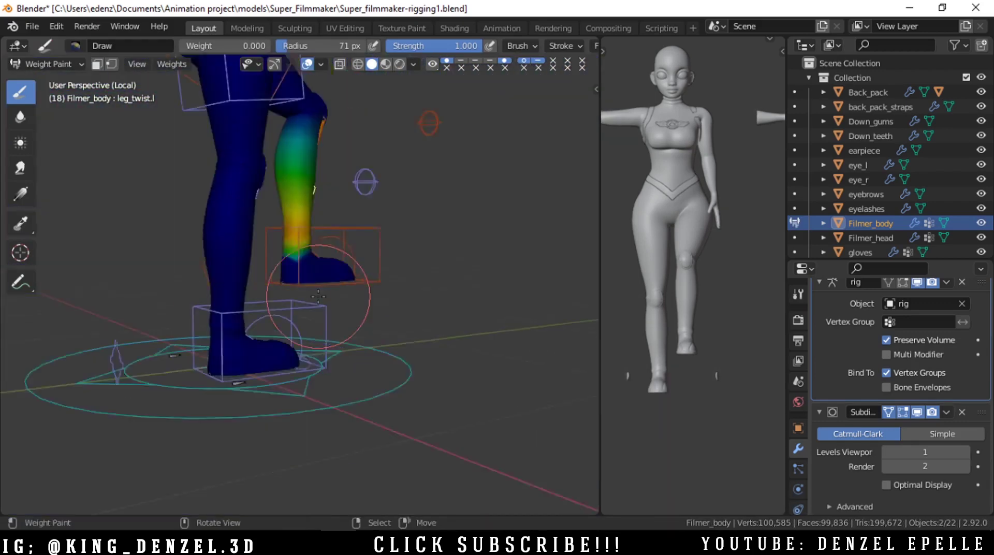
# Step: Rotate the right foot control c_foot_01.r in the right side view to lift the heel
pyautogui.press('KP_1')
pyautogui.press('KP_3')
pyautogui.scroll(4, 446, 412)
pyautogui.rightClick(426, 357)
pyautogui.keyDown('shift'); pyautogui.moveTo(422, 386); pyautogui.dragTo(270, 332, button='middle'); pyautogui.keyUp('shift')
pyautogui.press('r')
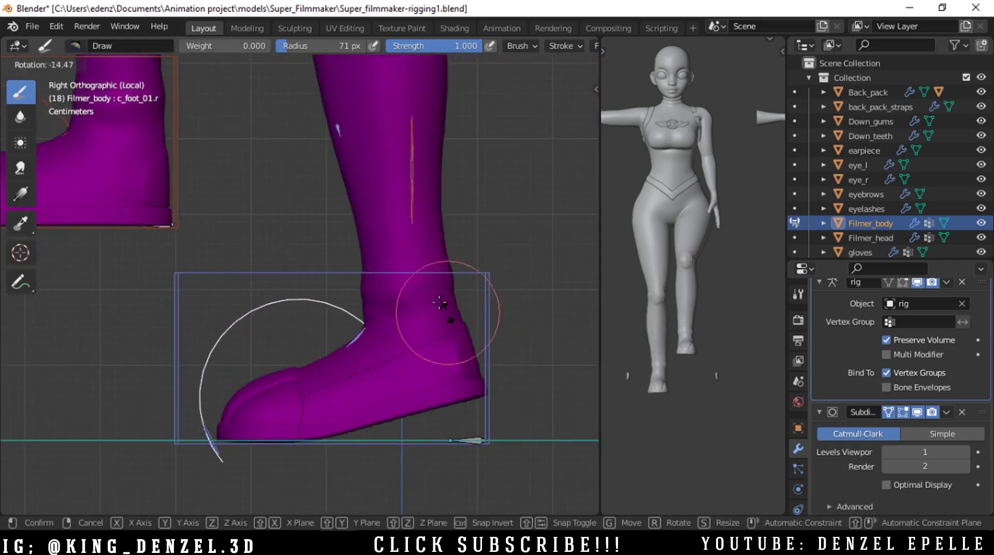
pyautogui.click(415, 277)
# Step: Examine the right leg's bone weights around the bent ankle, including leg_twist.r and leg_stretch.r
pyautogui.rightClick(288, 102)
pyautogui.keyDown('shift'); pyautogui.moveTo(387, 365); pyautogui.dragTo(371, 289, button='middle'); pyautogui.keyUp('shift')
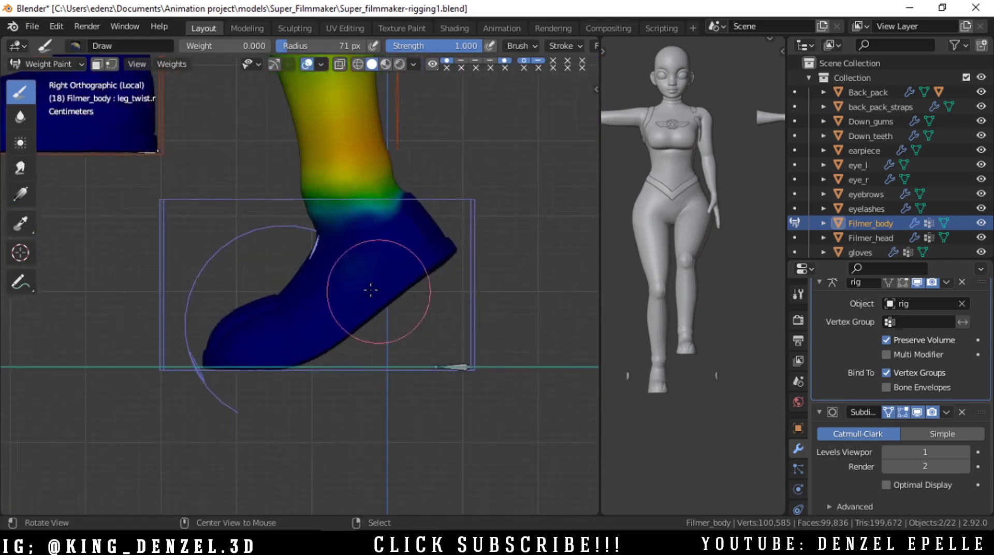
pyautogui.rightClick(314, 247)
pyautogui.scroll(1, 387, 147)
pyautogui.keyDown('shift'); pyautogui.moveTo(387, 147); pyautogui.dragTo(386, 200, button='middle'); pyautogui.keyUp('shift')
pyautogui.moveTo(270, 261); pyautogui.dragTo(256, 382, button='middle')
pyautogui.rightClick(276, 415)
pyautogui.moveTo(276, 416); pyautogui.dragTo(112, 414, button='middle')
pyautogui.scroll(-2, 272, 262)
pyautogui.rightClick(284, 199)
pyautogui.moveTo(287, 290); pyautogui.dragTo(447, 289, button='middle')
pyautogui.scroll(3, 446, 288)
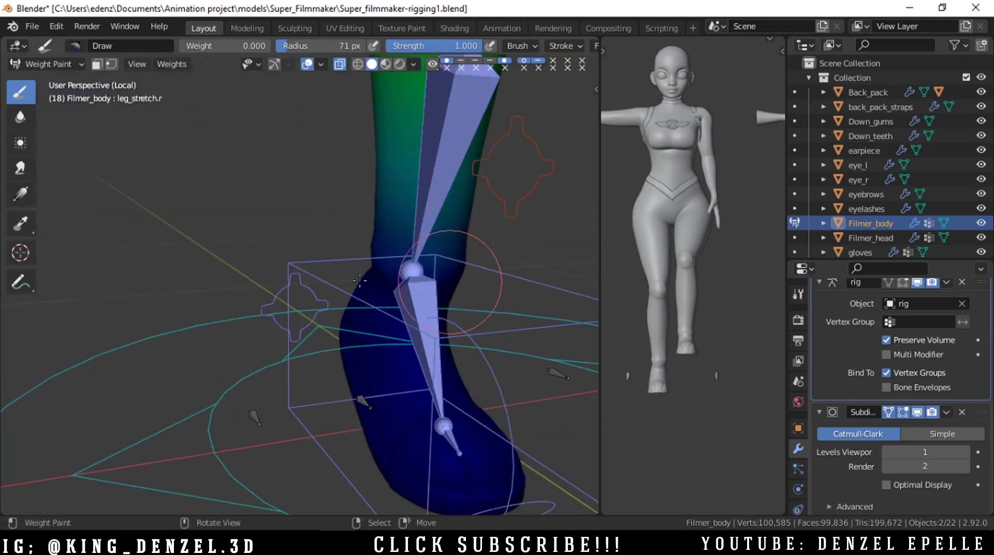
# Step: Make leg_twist.r the active bone again and set the Draw brush to weight 1.000 and strength 0.300
pyautogui.press('KP_3')
pyautogui.scroll(-3, 392, 306)
pyautogui.rightClick(388, 269)
pyautogui.scroll(2, 377, 295)
pyautogui.scroll(-2, 378, 296)
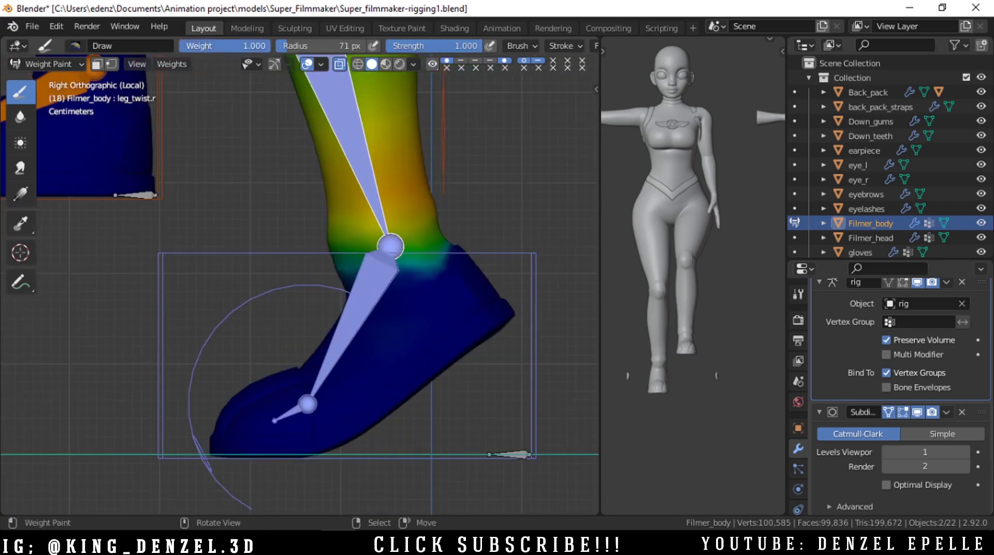
pyautogui.hotkey('shift', 'f')
pyautogui.press('Return')
pyautogui.moveTo(408, 257); pyautogui.dragTo(419, 231, button='middle')
pyautogui.press('KP_3')
pyautogui.scroll(-3, 362, 207)
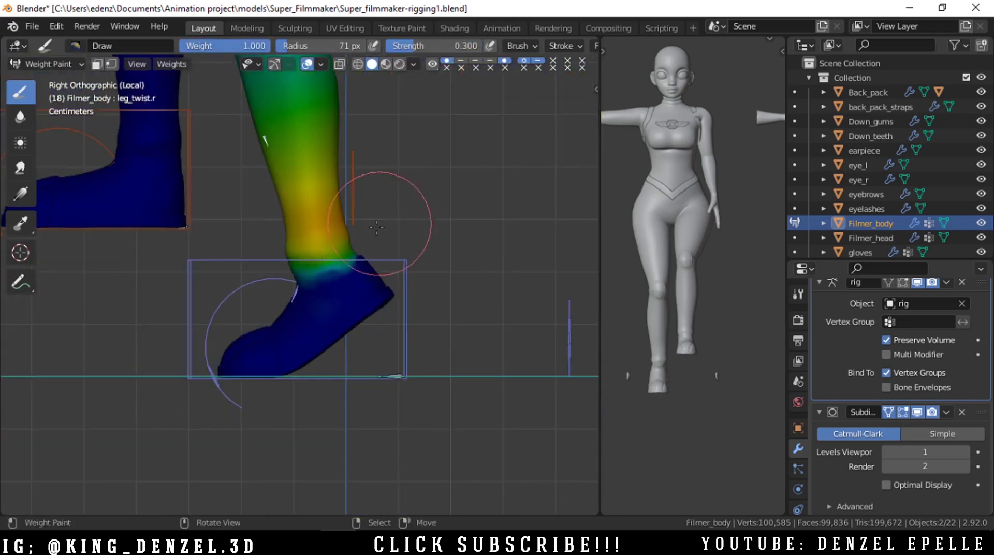
# Step: Clear the rotation and location of all the rig's controls
pyautogui.keyDown('ctrl'); pyautogui.click(260, 294); pyautogui.keyUp('ctrl')
pyautogui.scroll(5, 688, 352)
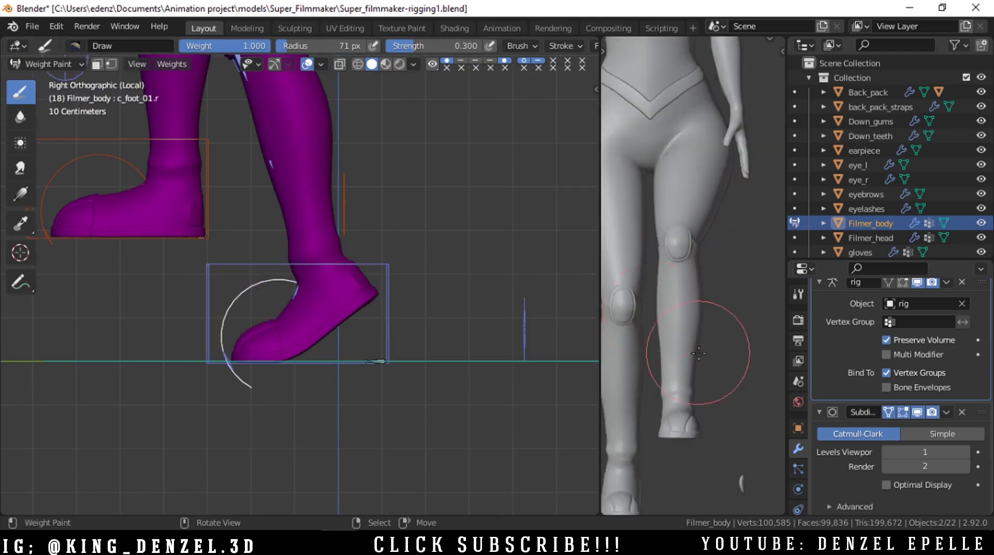
pyautogui.scroll(-5, 319, 288)
pyautogui.press('a')
pyautogui.hotkey('alt', 'r')
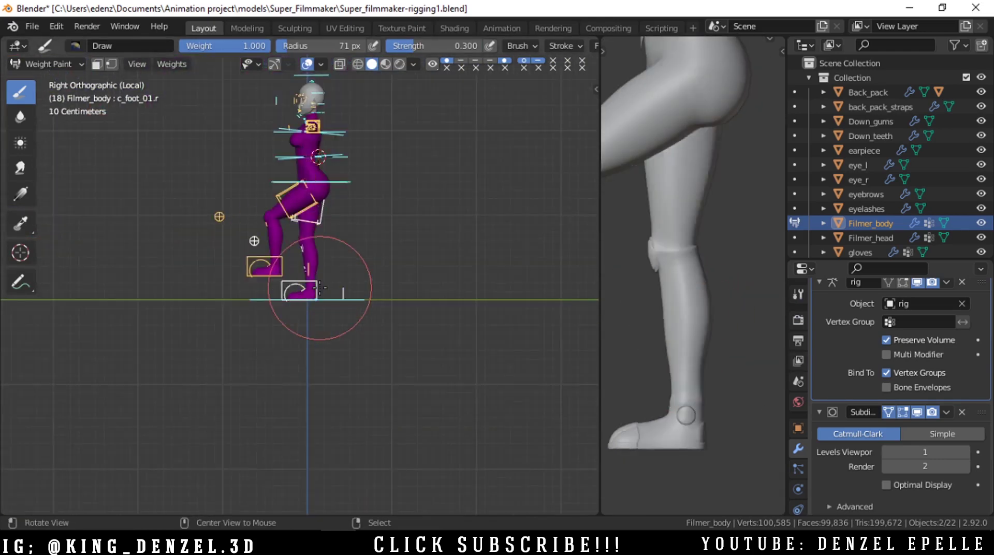
pyautogui.hotkey('alt', 'g')
# Step: Rotate the left foot control c_foot_01.l by about -41° in the right side view to lift the heel
pyautogui.scroll(10, 314, 287)
pyautogui.rightClick(282, 281)
pyautogui.press('r')
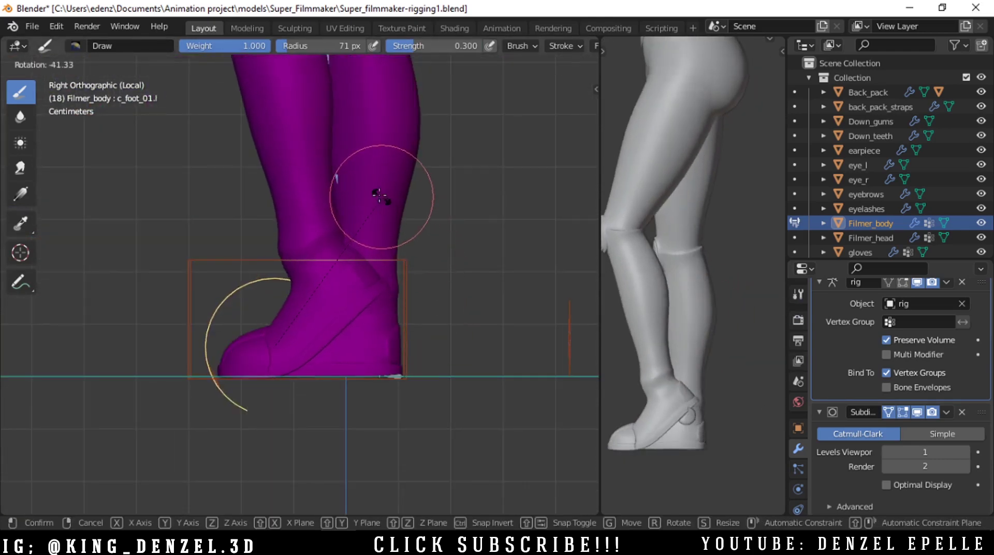
pyautogui.click(379, 196)
pyautogui.scroll(-5, 377, 240)
pyautogui.moveTo(378, 240); pyautogui.dragTo(399, 295, button='middle')
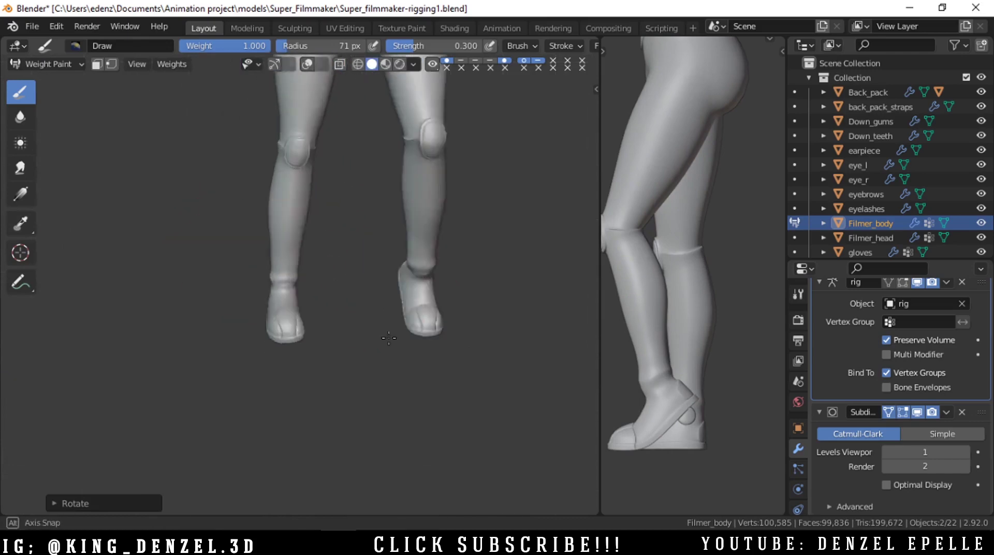
pyautogui.press('`')
pyautogui.click(422, 259)
pyautogui.scroll(4, 344, 222)
pyautogui.click(307, 64)
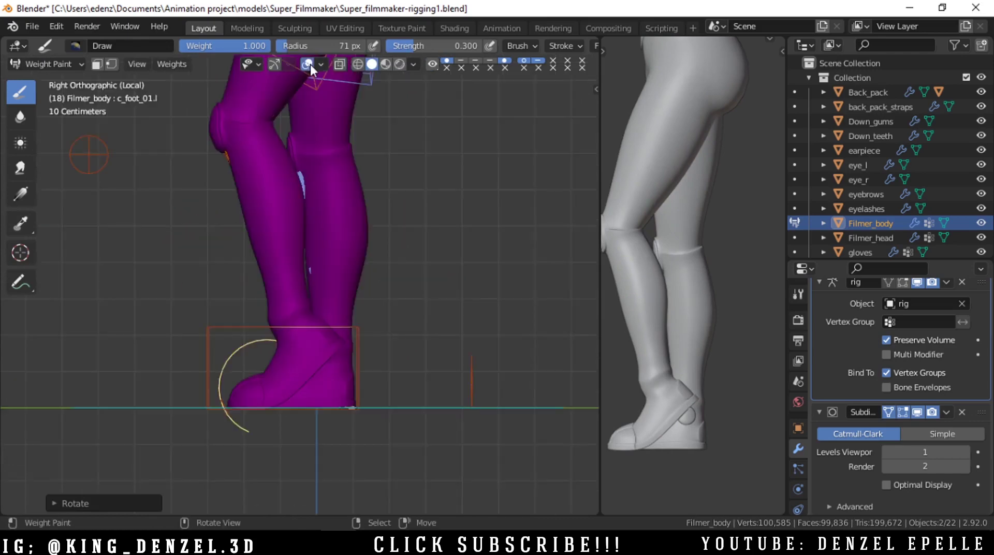
# Step: Check the leg_twist.l weights around the bent left ankle, and make foot.l the active bone with X-ray off
pyautogui.hotkey('alt', 'z')
pyautogui.rightClick(274, 272)
pyautogui.scroll(5, 288, 321)
pyautogui.hotkey('alt', 'z')
pyautogui.keyDown('shift'); pyautogui.moveTo(288, 383); pyautogui.dragTo(391, 330, button='middle'); pyautogui.keyUp('shift')
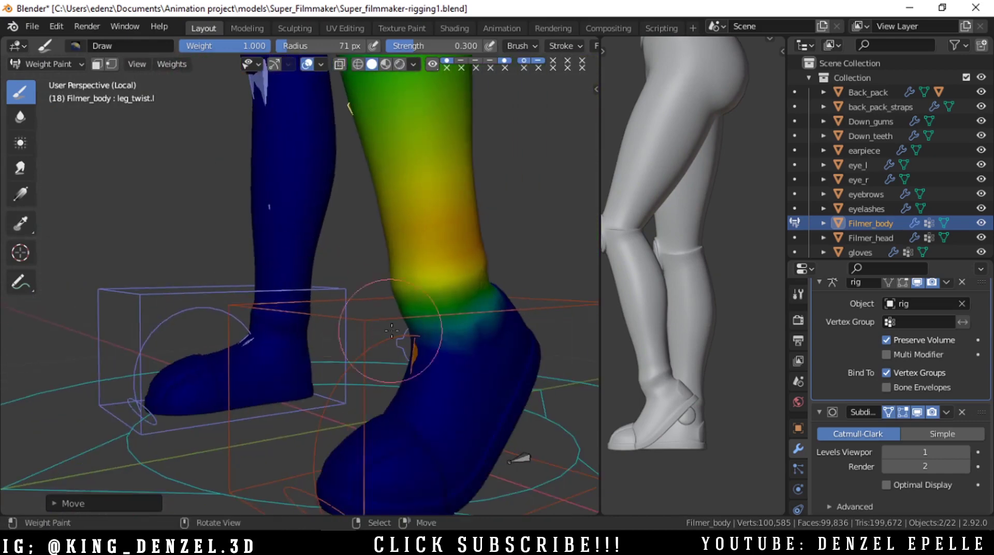
pyautogui.press('`')
pyautogui.click(489, 297)
pyautogui.scroll(2, 344, 321)
pyautogui.hotkey('alt', 'z')
pyautogui.rightClick(314, 334)
pyautogui.hotkey('alt', 'z')
pyautogui.scroll(3, 310, 305)
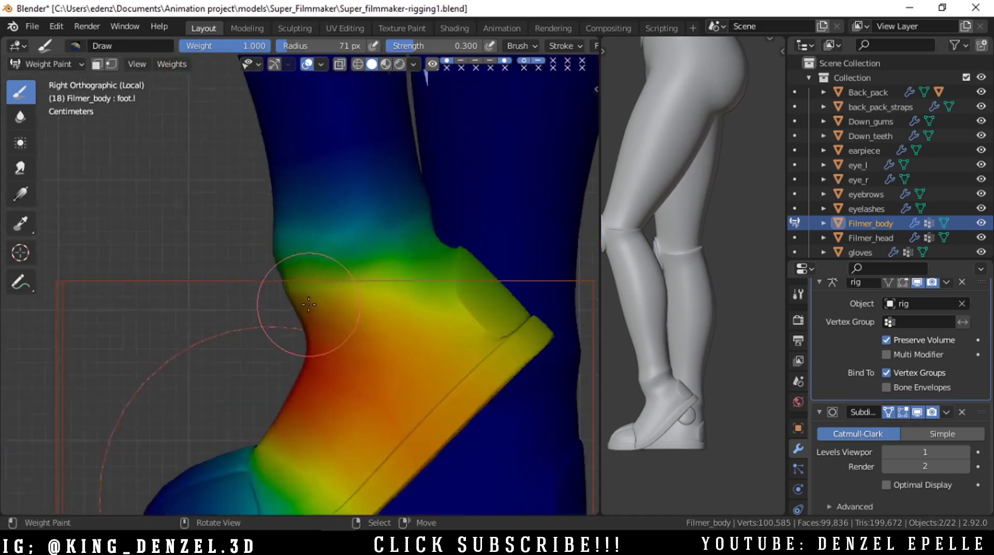
# Step: Set the Draw brush to weight 0.000 and strength 1.000 for painting the front of the left ankle
pyautogui.moveTo(310, 304); pyautogui.dragTo(398, 315, button='middle')
pyautogui.moveTo(511, 296)
pyautogui.mouseDown(button='middle')
pyautogui.moveTo(319, 254)
pyautogui.moveTo(446, 244)
pyautogui.mouseUp(button='middle')
pyautogui.scroll(3, 518, 218)
pyautogui.scroll(-3, 466, 223)
pyautogui.hotkey('shift', 'f')
pyautogui.click(414, 212)
# Step: Try painting out the foot.l weight on the front of the left ankle, and undo the stroke
pyautogui.moveTo(421, 228); pyautogui.dragTo(401, 246)
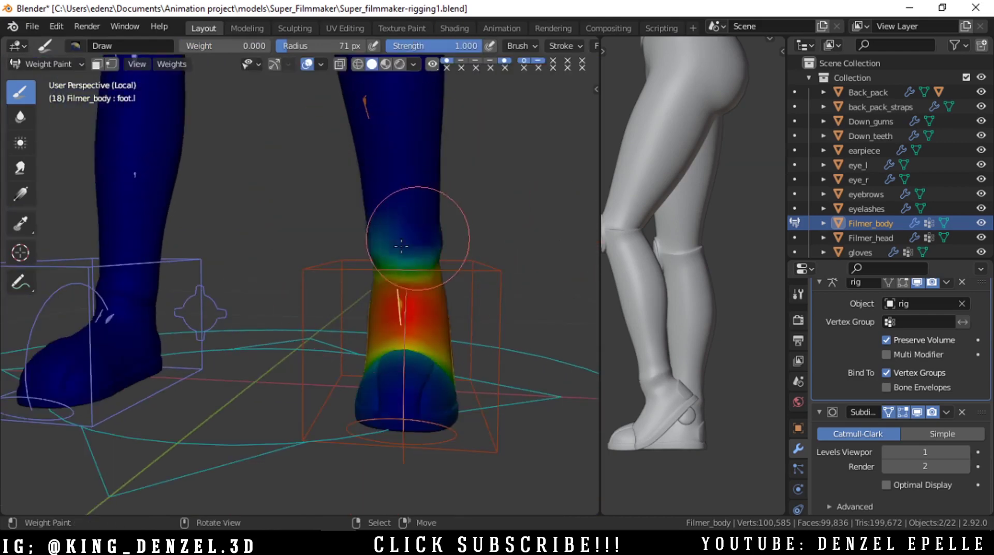
pyautogui.press('KP_3')
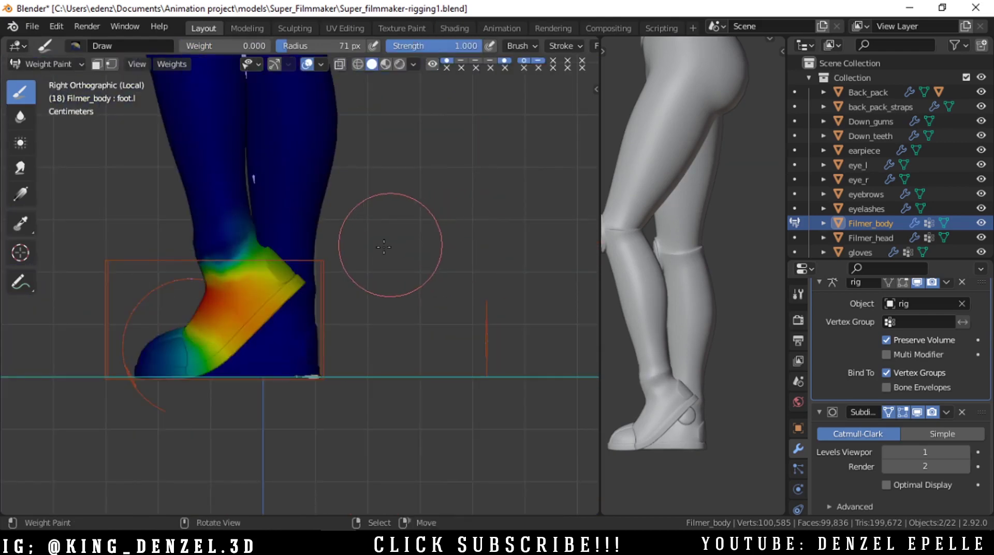
pyautogui.scroll(3, 321, 223)
pyautogui.keyDown('shift'); pyautogui.moveTo(241, 186); pyautogui.dragTo(364, 235, button='middle'); pyautogui.keyUp('shift')
pyautogui.scroll(-3, 395, 275)
pyautogui.hotkey('ctrl', 'z')
# Step: Paint out the foot.l weight on the front of the left ankle with weight 0.000 and save the file
pyautogui.scroll(2, 395, 275)
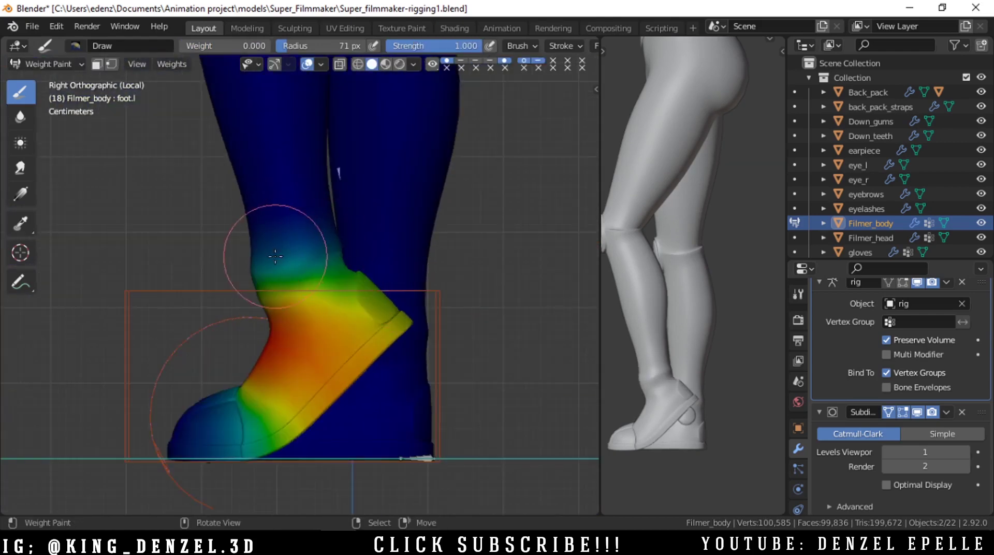
pyautogui.moveTo(275, 256)
pyautogui.mouseDown(button='middle')
pyautogui.moveTo(319, 289)
pyautogui.moveTo(482, 288)
pyautogui.mouseUp(button='middle')
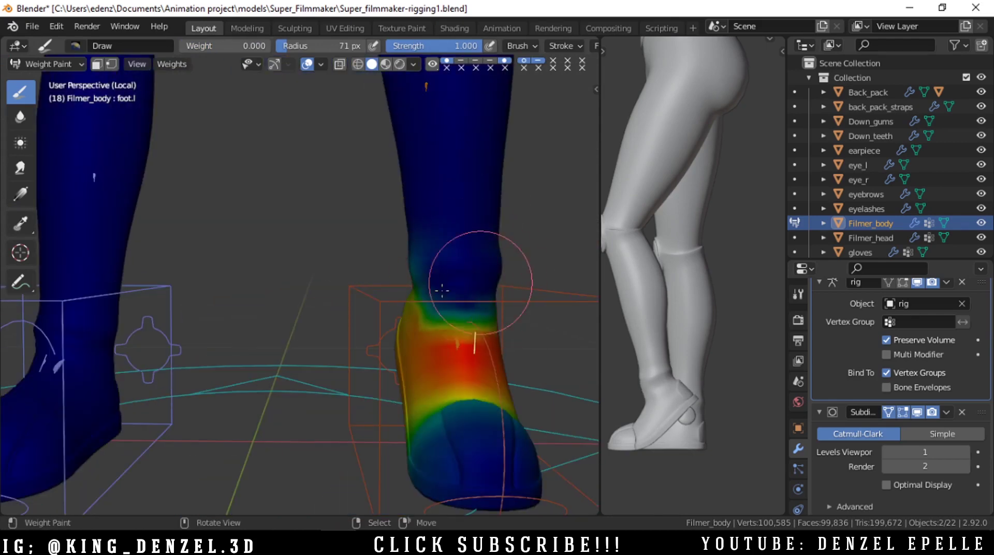
pyautogui.press('KP_3')
pyautogui.moveTo(413, 309); pyautogui.dragTo(441, 281, button='middle')
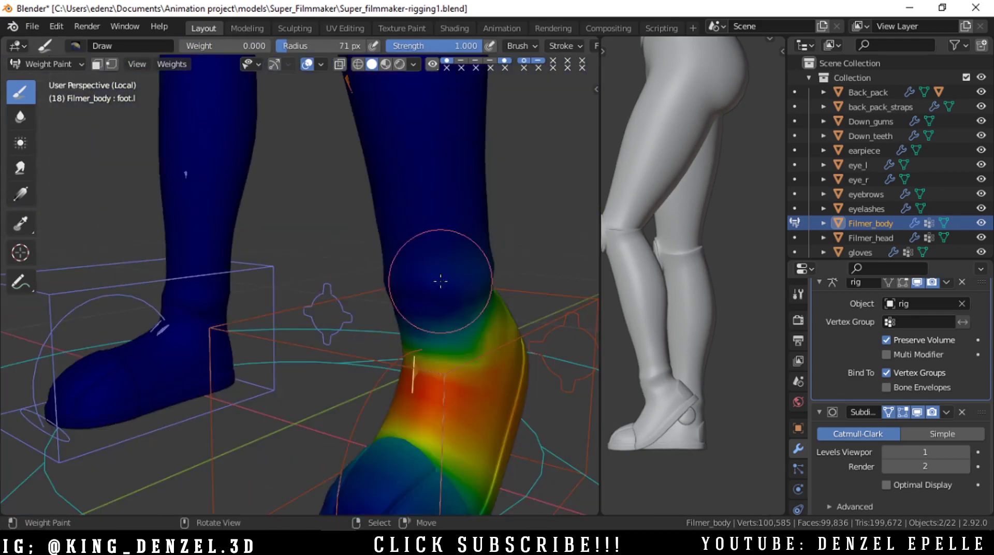
pyautogui.moveTo(385, 309); pyautogui.dragTo(411, 232, button='middle')
pyautogui.press('KP_3')
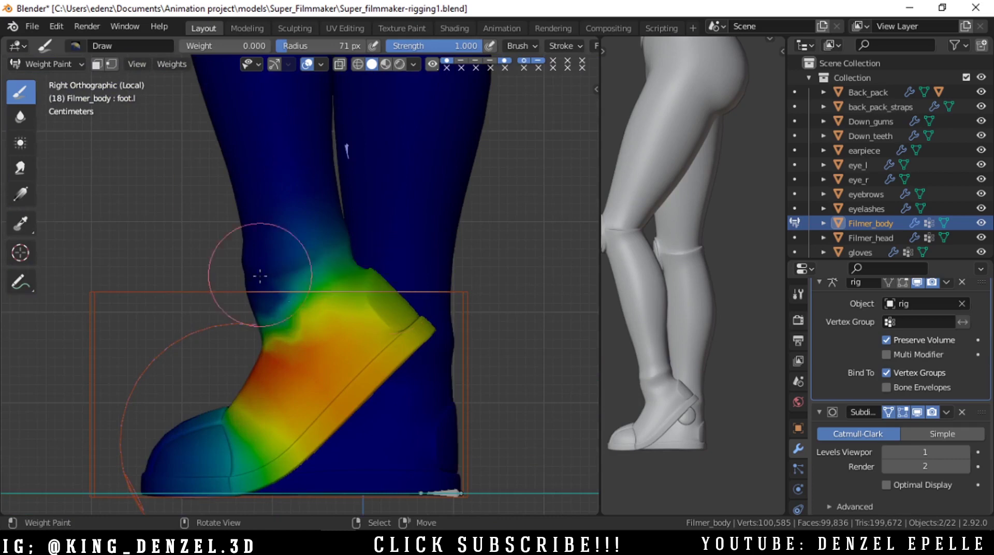
pyautogui.scroll(-2, 260, 276)
pyautogui.keyDown('shift'); pyautogui.moveTo(336, 333); pyautogui.dragTo(410, 271, button='middle'); pyautogui.keyUp('shift')
pyautogui.scroll(-3, 410, 271)
pyautogui.hotkey('ctrl', 's')
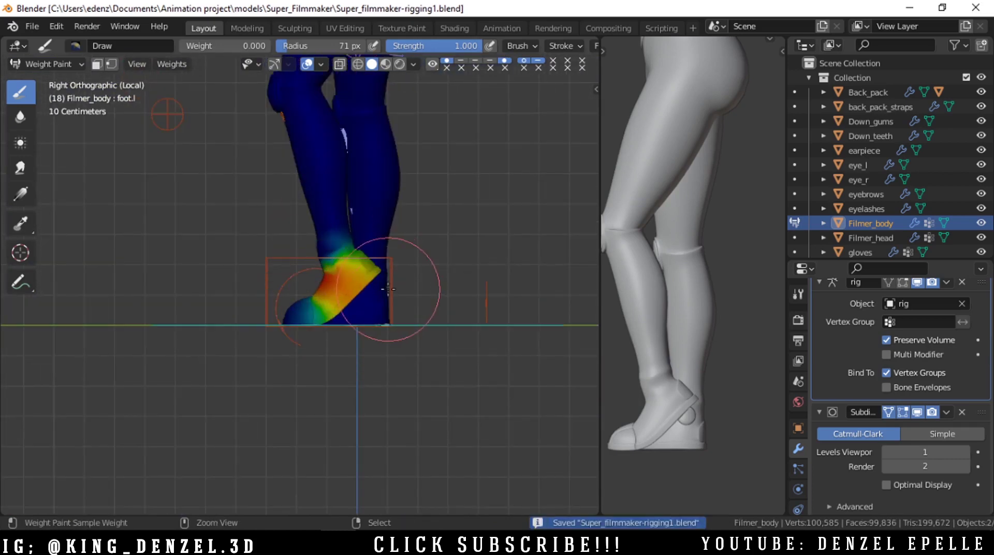
# Step: Compare leg_twist.l, reactivate foot.l, and paint out its weight on the left toe and sole tip with weight 0.000
pyautogui.scroll(5, 386, 282)
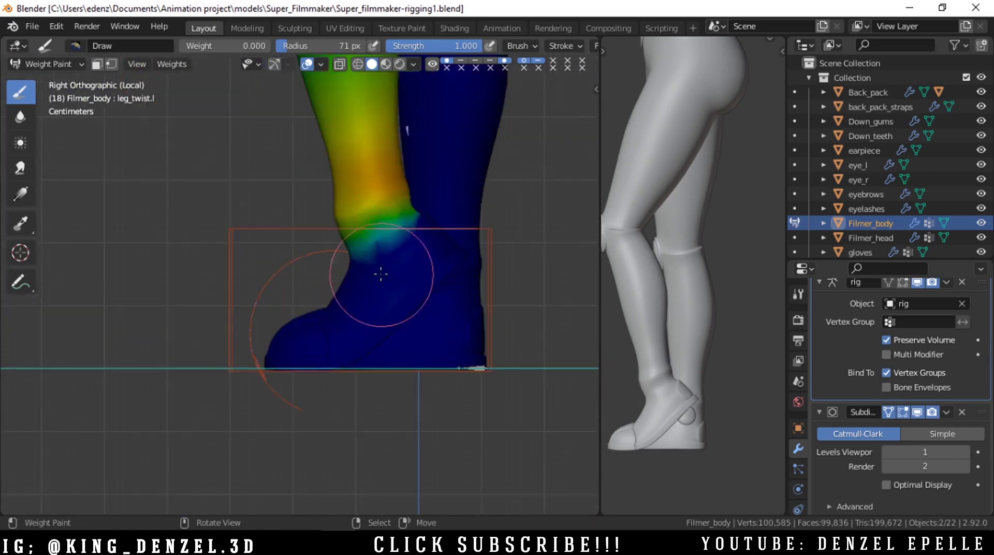
pyautogui.keyDown('ctrl'); pyautogui.click(378, 272); pyautogui.keyUp('ctrl')
pyautogui.scroll(-2, 378, 273)
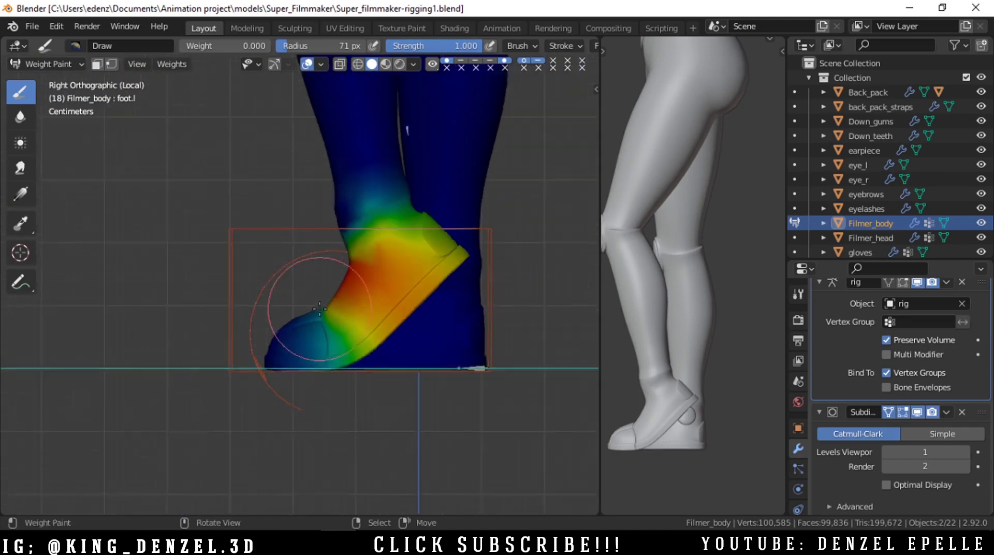
pyautogui.keyDown('ctrl'); pyautogui.click(291, 290); pyautogui.keyUp('ctrl')
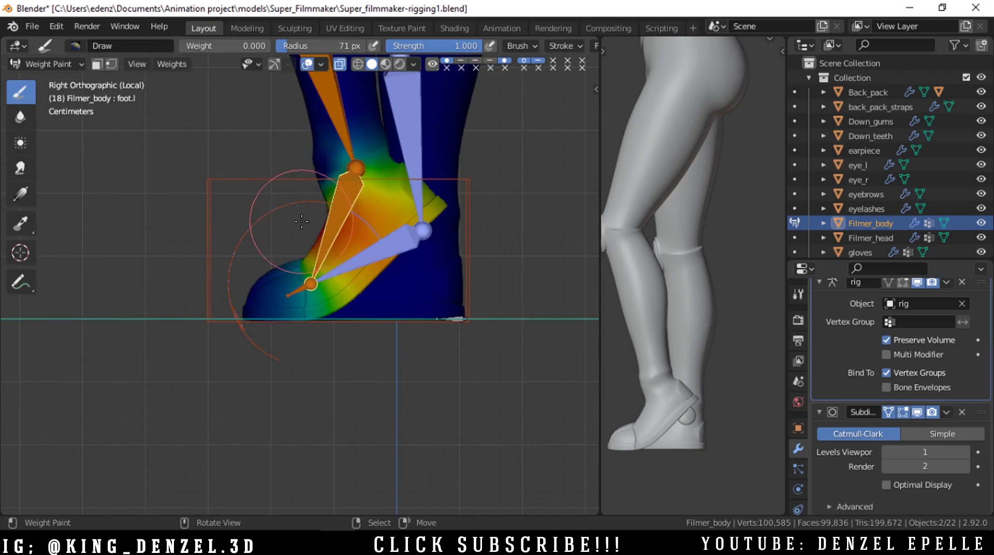
pyautogui.scroll(4, 331, 249)
pyautogui.moveTo(326, 275)
pyautogui.mouseDown(button='middle')
pyautogui.moveTo(388, 446)
pyautogui.moveTo(456, 343)
pyautogui.moveTo(408, 304)
pyautogui.mouseUp(button='middle')
pyautogui.moveTo(359, 365)
pyautogui.mouseDown(button='middle')
pyautogui.moveTo(427, 258)
pyautogui.moveTo(335, 234)
pyautogui.mouseUp(button='middle')
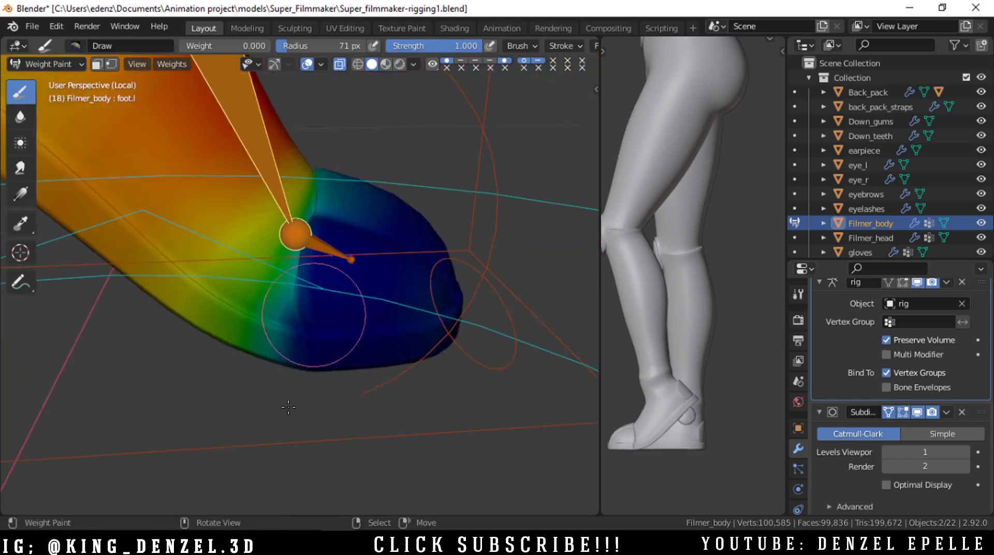
pyautogui.moveTo(288, 407); pyautogui.dragTo(341, 376, button='middle')
pyautogui.moveTo(351, 359); pyautogui.dragTo(315, 404)
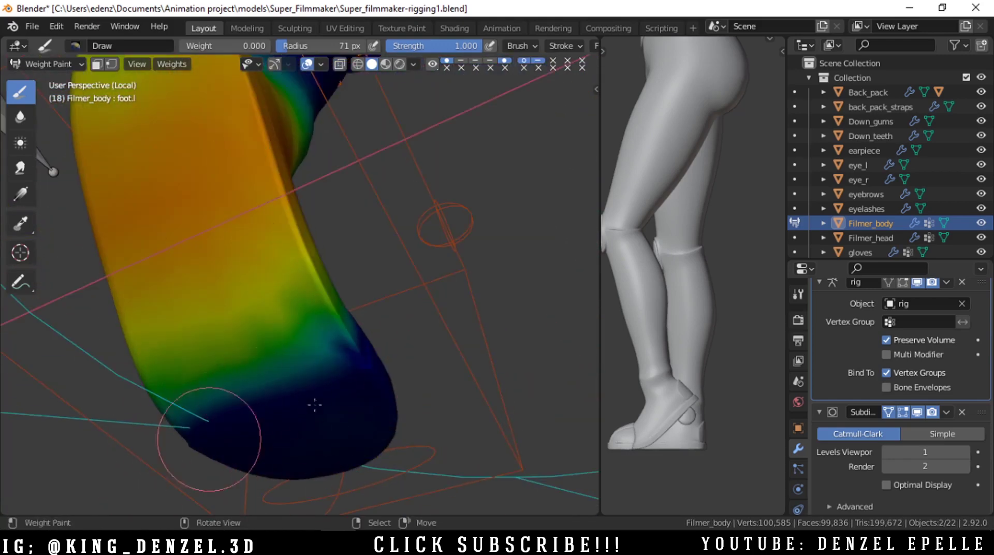
# Step: Paint out the remaining foot.l weight across the top and outer side of the left toe cap with weight 0.000
pyautogui.moveTo(366, 344)
pyautogui.mouseDown(button='middle')
pyautogui.moveTo(235, 386)
pyautogui.moveTo(274, 357)
pyautogui.mouseUp(button='middle')
pyautogui.scroll(5, 289, 327)
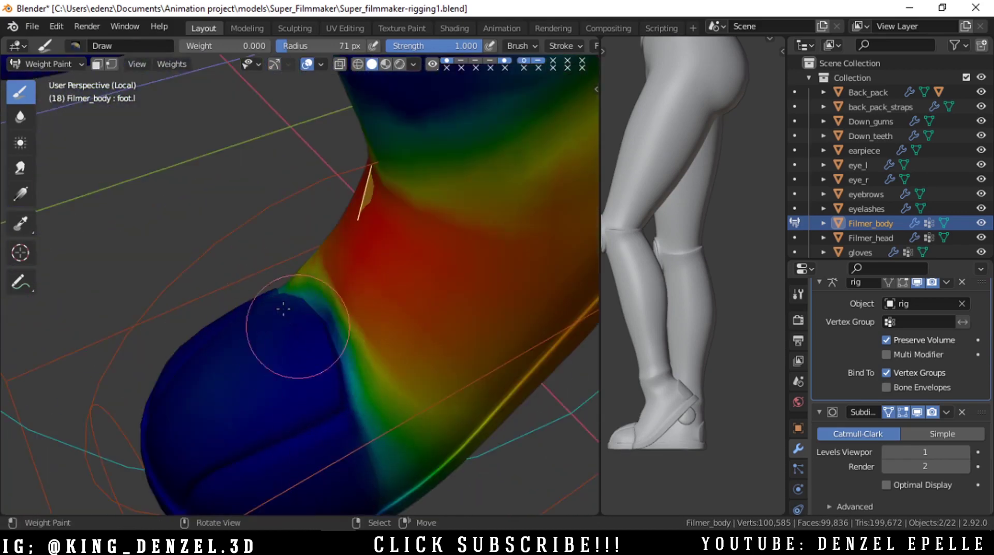
pyautogui.scroll(-3, 283, 309)
pyautogui.moveTo(283, 309)
pyautogui.mouseDown(button='middle')
pyautogui.moveTo(330, 365)
pyautogui.moveTo(329, 284)
pyautogui.mouseUp(button='middle')
pyautogui.scroll(3, 328, 284)
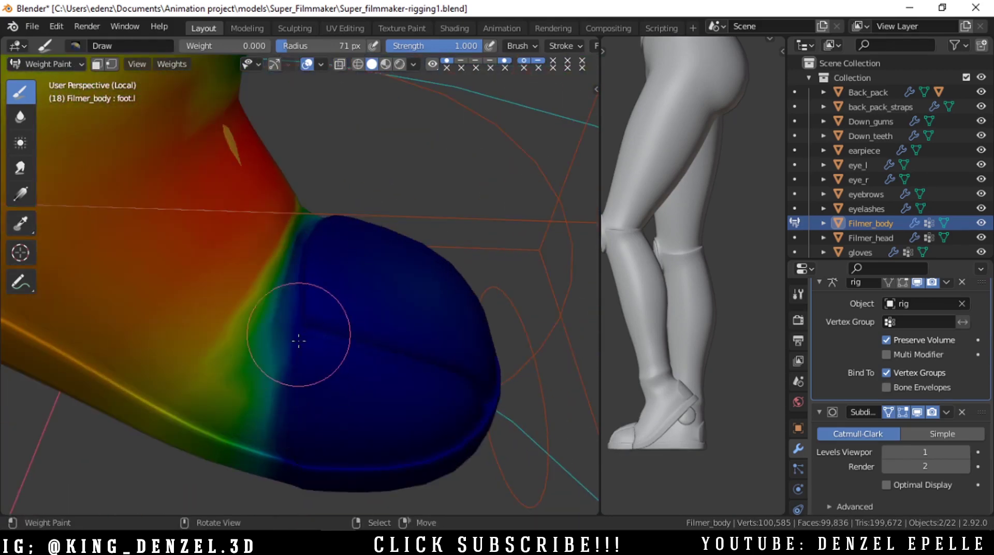
pyautogui.press('KP_3')
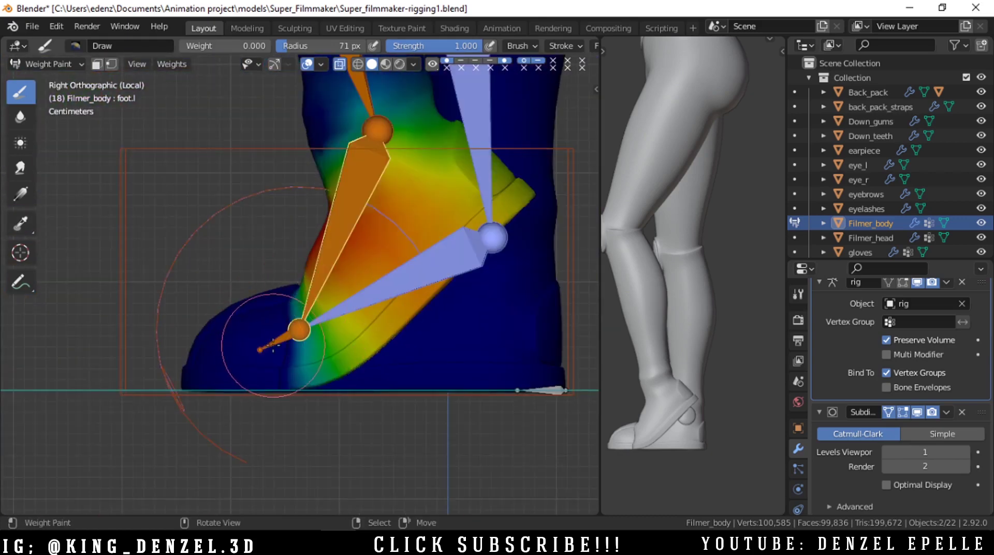
# Step: Make toes_01.l the active bone and examine its weights over the left toe and sole with X-ray off
pyautogui.rightClick(273, 345)
pyautogui.hotkey('alt', 'z')
pyautogui.moveTo(273, 346); pyautogui.dragTo(368, 276, button='middle')
pyautogui.scroll(-4, 388, 318)
pyautogui.moveTo(325, 309); pyautogui.dragTo(276, 224, button='middle')
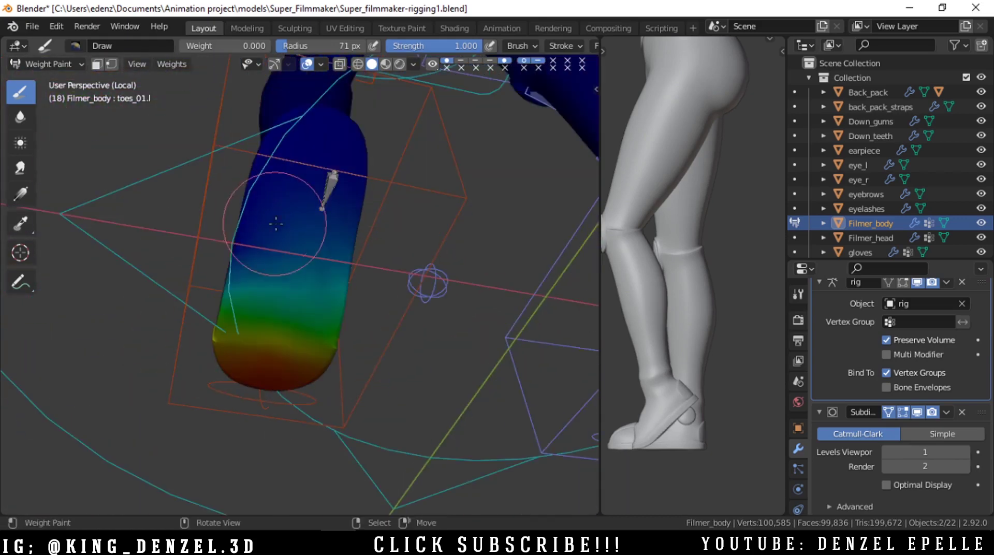
pyautogui.moveTo(306, 193); pyautogui.dragTo(249, 317, button='middle')
pyautogui.moveTo(205, 342)
pyautogui.mouseDown(button='middle')
pyautogui.moveTo(103, 358)
pyautogui.moveTo(161, 393)
pyautogui.mouseUp(button='middle')
pyautogui.press('KP_3')
pyautogui.scroll(2, 417, 308)
pyautogui.moveTo(315, 266); pyautogui.dragTo(306, 296, button='middle')
pyautogui.press('KP_3')
pyautogui.scroll(-2, 337, 262)
pyautogui.scroll(2, 331, 263)
pyautogui.press('q')
pyautogui.click(322, 265)
pyautogui.scroll(-3, 319, 270)
pyautogui.scroll(2, 320, 270)
pyautogui.hotkey('ctrl', 'z')
pyautogui.press('KP_3')
pyautogui.scroll(-3, 321, 273)
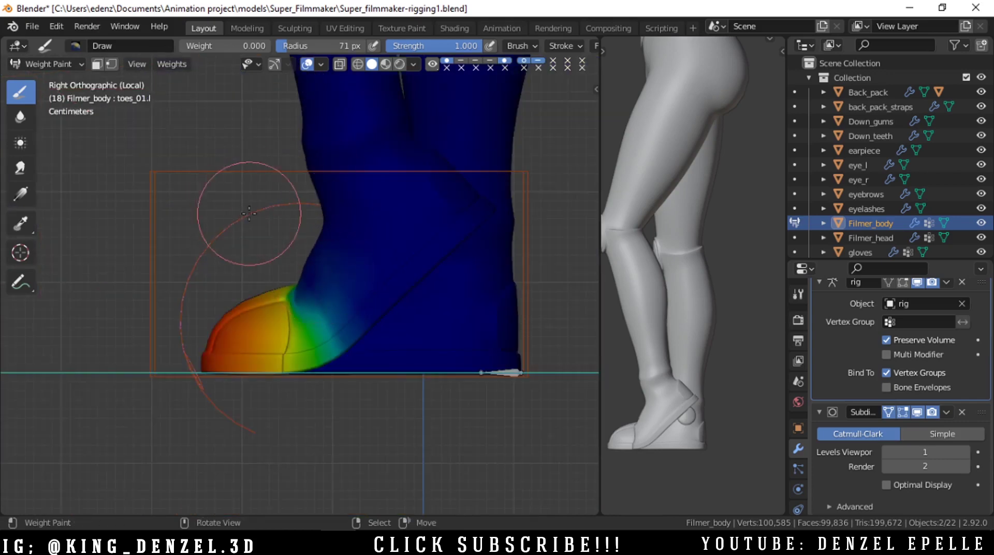
# Step: Move the left foot control c_foot_ik.l forward and up off the ground in the right side view
pyautogui.rightClick(300, 173)
pyautogui.press('g')
pyautogui.rightClick(266, 136)
pyautogui.press('g')
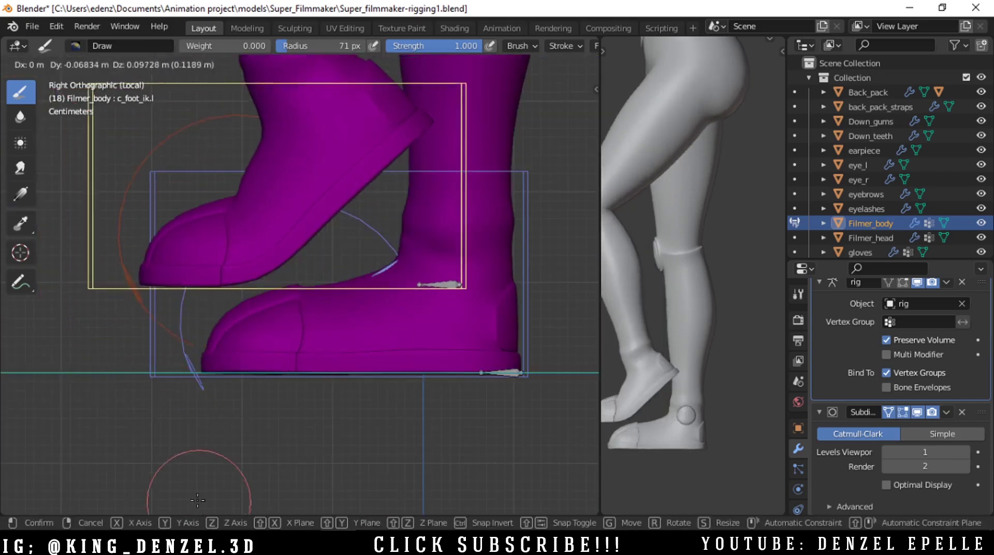
pyautogui.click(224, 469)
# Step: Make foot.l the active bone with X-ray off, and set the Draw brush to weight 1.000 and strength 0.300
pyautogui.scroll(-1, 230, 156)
pyautogui.moveTo(232, 136)
pyautogui.keyDown('shift'); pyautogui.mouseDown(button='middle')
pyautogui.moveTo(225, 266)
pyautogui.moveTo(243, 266)
pyautogui.moveTo(317, 348)
pyautogui.moveTo(245, 121)
pyautogui.mouseUp(button='middle'); pyautogui.keyUp('shift')
pyautogui.rightClick(274, 279)
pyautogui.hotkey('alt', 'z')
pyautogui.hotkey('shift', 'f')
pyautogui.write('.3')
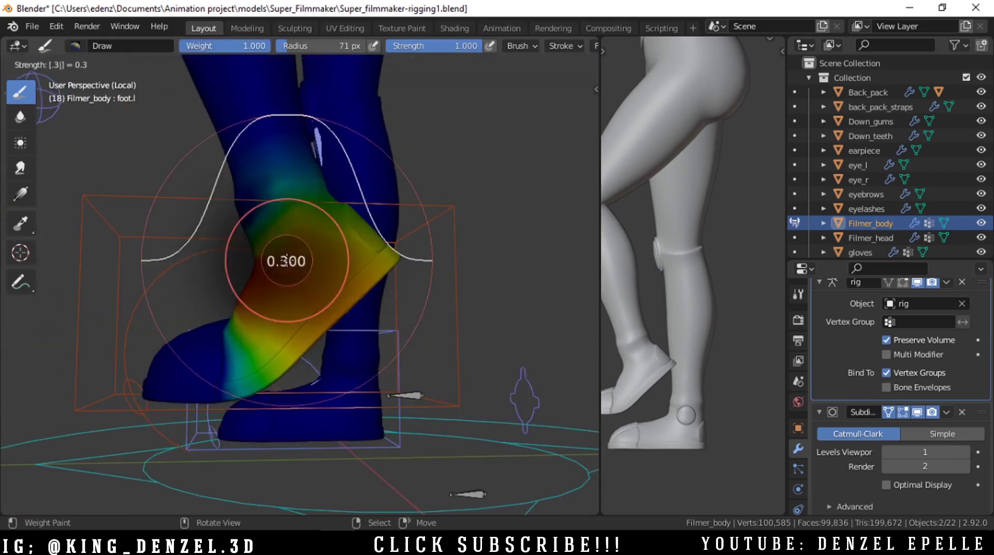
pyautogui.press('Return')
pyautogui.moveTo(389, 260)
pyautogui.keyDown('alt'); pyautogui.mouseDown()
pyautogui.moveTo(332, 220)
pyautogui.moveTo(277, 312)
pyautogui.moveTo(238, 343)
pyautogui.mouseUp(); pyautogui.keyUp('alt')
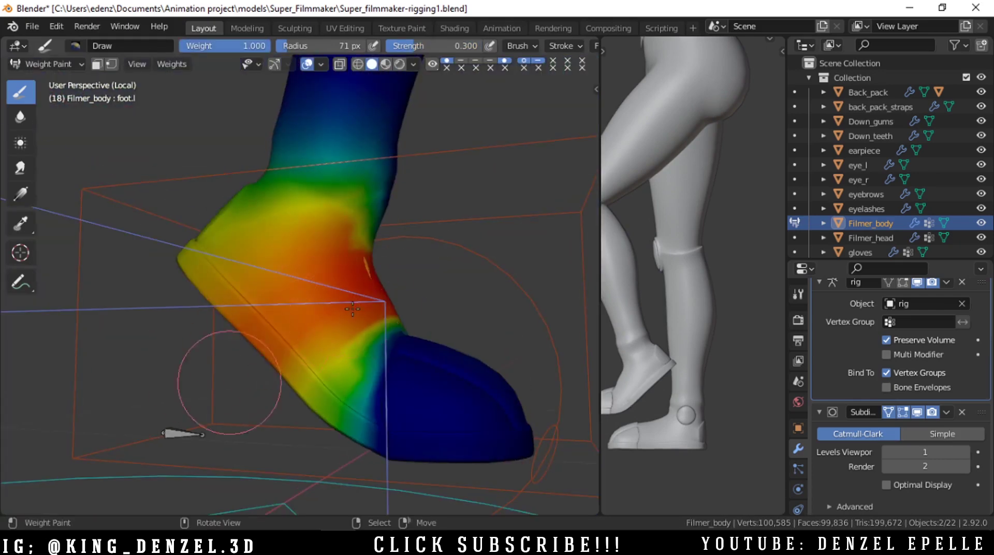
pyautogui.moveTo(352, 309); pyautogui.dragTo(475, 364, button='middle')
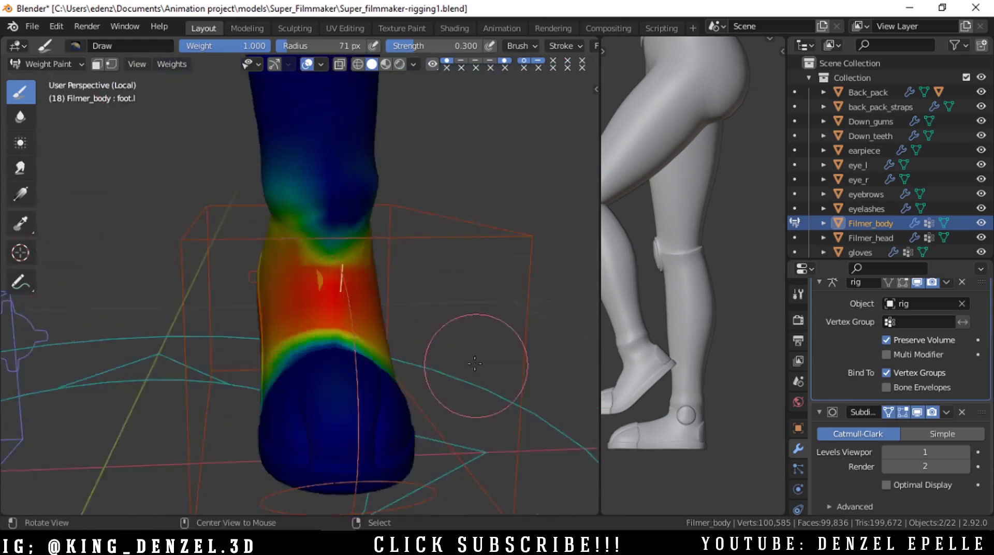
# Step: Smooth the foot.l vertex weights once more and check them on the left foot and ankle in the right side view
pyautogui.keyDown('alt'); pyautogui.moveTo(475, 364); pyautogui.dragTo(321, 344); pyautogui.keyUp('alt')
pyautogui.scroll(-1, 331, 336)
pyautogui.hotkey('shift', 'r')
pyautogui.scroll(-2, 373, 293)
pyautogui.press('KP_3')
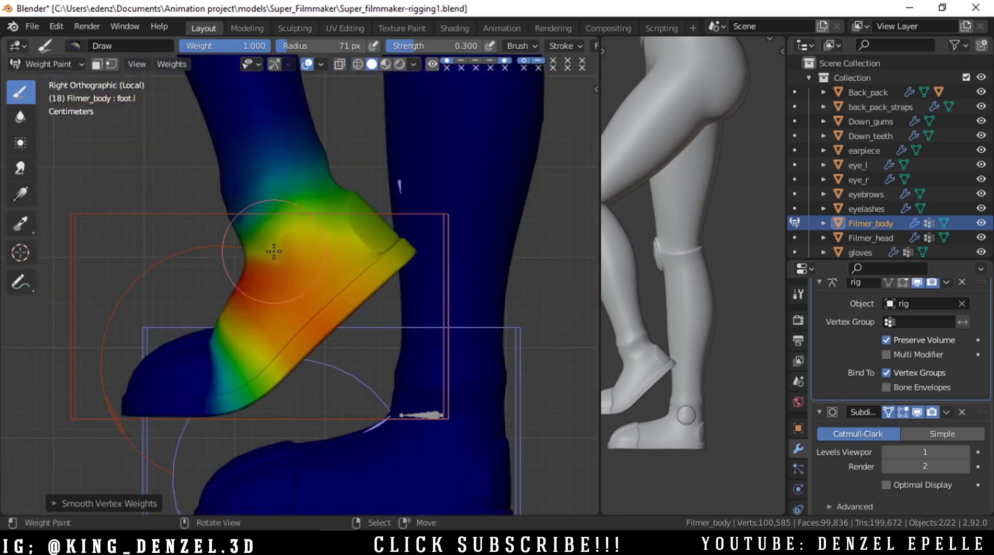
pyautogui.moveTo(273, 252); pyautogui.dragTo(257, 92, button='middle')
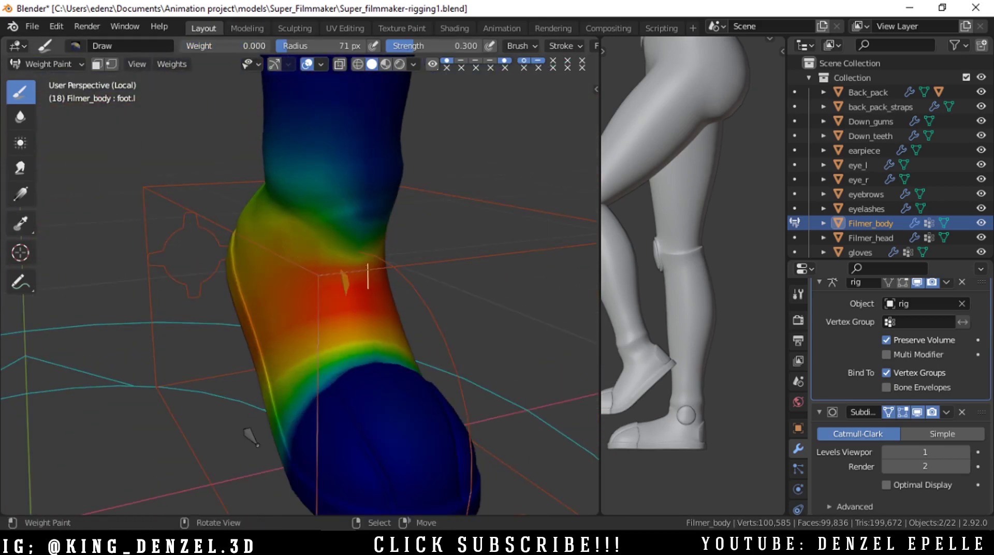
# Step: Paint out foot.l weight on the lower shin above the left ankle with the Draw brush at weight 0.000
pyautogui.moveTo(351, 190); pyautogui.dragTo(296, 149)
pyautogui.moveTo(295, 149); pyautogui.dragTo(382, 213, button='middle')
pyautogui.press('`')
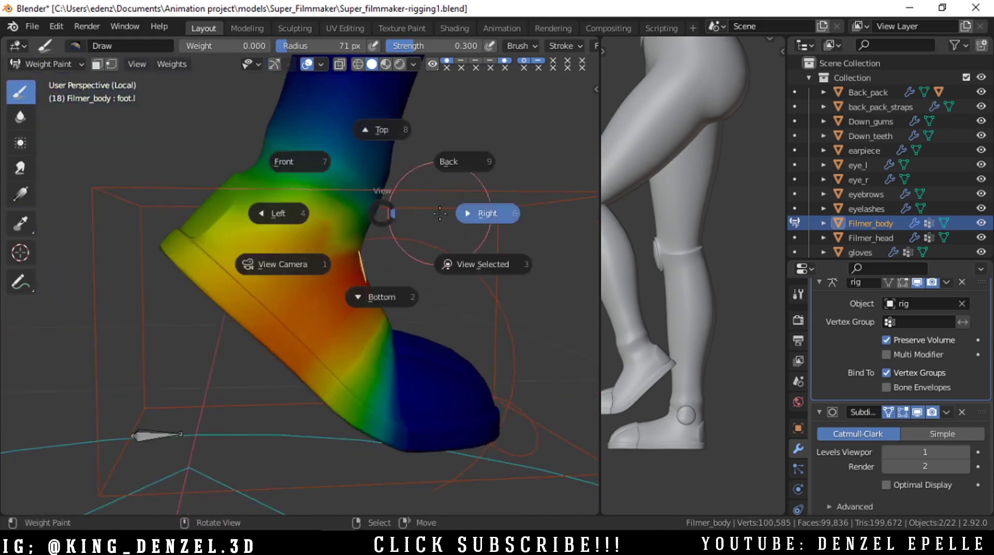
pyautogui.click(486, 213)
pyautogui.scroll(-6, 399, 266)
pyautogui.keyDown('shift'); pyautogui.moveTo(661, 359); pyautogui.dragTo(733, 306, button='middle'); pyautogui.keyUp('shift')
pyautogui.scroll(3, 733, 306)
pyautogui.scroll(4, 355, 282)
# Step: Select all rig controls and clear their location and rotation so both feet stand in the rest pose
pyautogui.press('a')
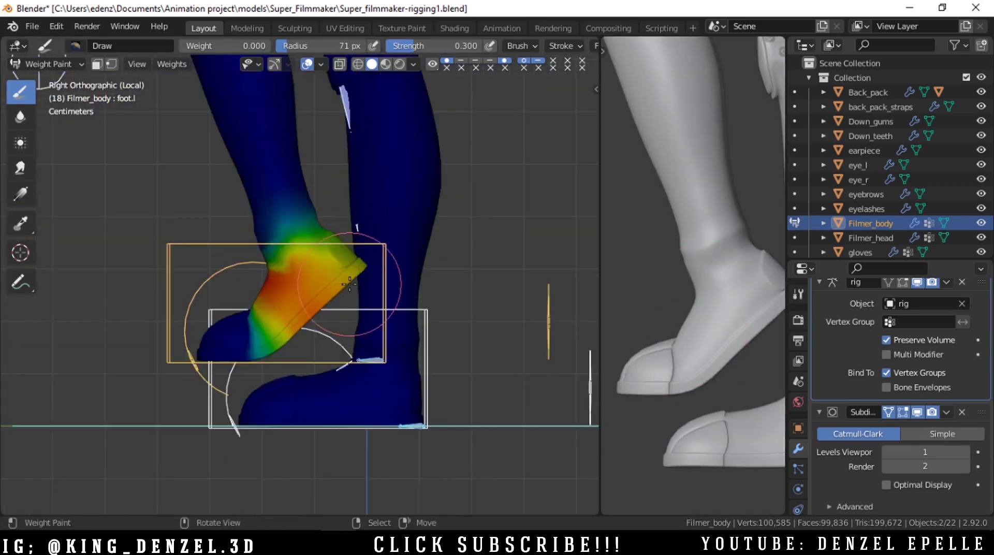
pyautogui.hotkey('alt', 'g')
pyautogui.hotkey('alt', 'r')
pyautogui.scroll(-4, 375, 297)
pyautogui.scroll(8, 375, 297)
pyautogui.keyDown('shift'); pyautogui.moveTo(378, 299); pyautogui.dragTo(287, 302, button='middle'); pyautogui.keyUp('shift')
pyautogui.keyDown('alt'); pyautogui.keyDown('shift'); pyautogui.moveTo(168, 218); pyautogui.dragTo(287, 289); pyautogui.keyUp('shift'); pyautogui.keyUp('alt')
pyautogui.scroll(3, 287, 288)
pyautogui.scroll(-6, 282, 291)
# Step: Enter Edit Mode on Filmer_body, select the faces on top of the toe-cap seam and enable proportional editing
pyautogui.hotkey('ctrl', 'Tab')
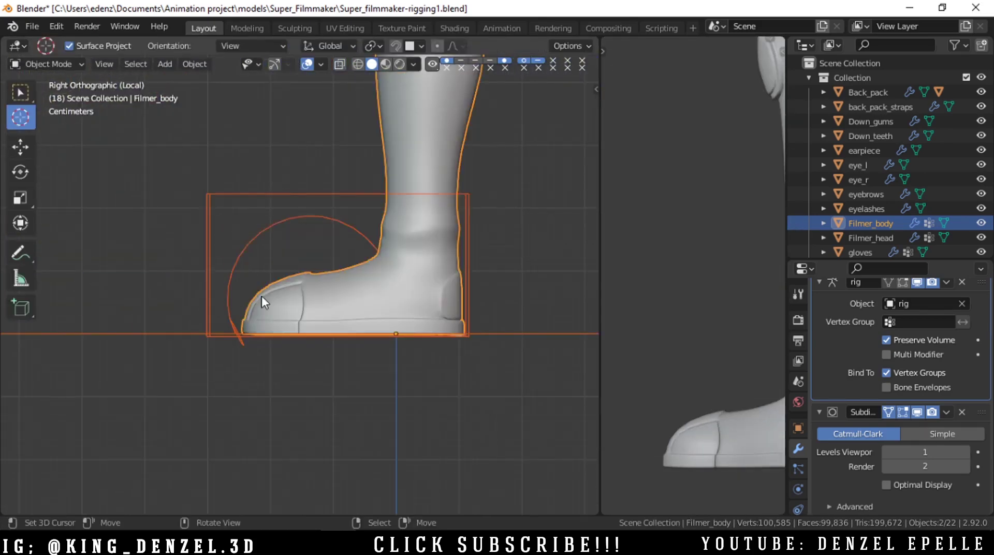
pyautogui.rightClick(262, 296)
pyautogui.press('Tab')
pyautogui.scroll(5, 262, 296)
pyautogui.keyDown('alt'); pyautogui.moveTo(222, 249); pyautogui.dragTo(289, 303); pyautogui.keyUp('alt')
pyautogui.moveTo(289, 302); pyautogui.dragTo(202, 223, button='middle')
pyautogui.press('3')
pyautogui.click(201, 221)
pyautogui.press('KP_3')
pyautogui.press('o')
pyautogui.press('g')
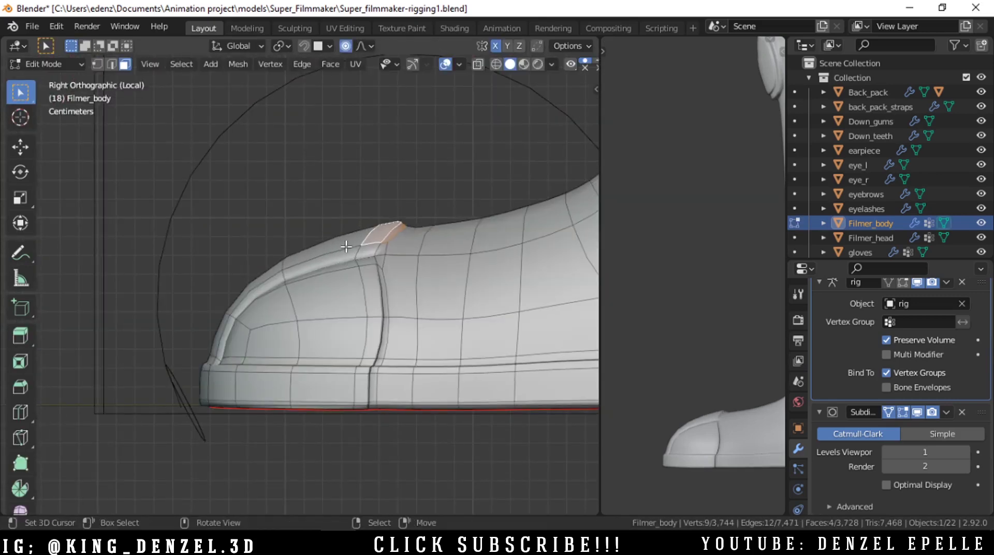
pyautogui.scroll(-14, 345, 221)
pyautogui.scroll(1, 347, 220)
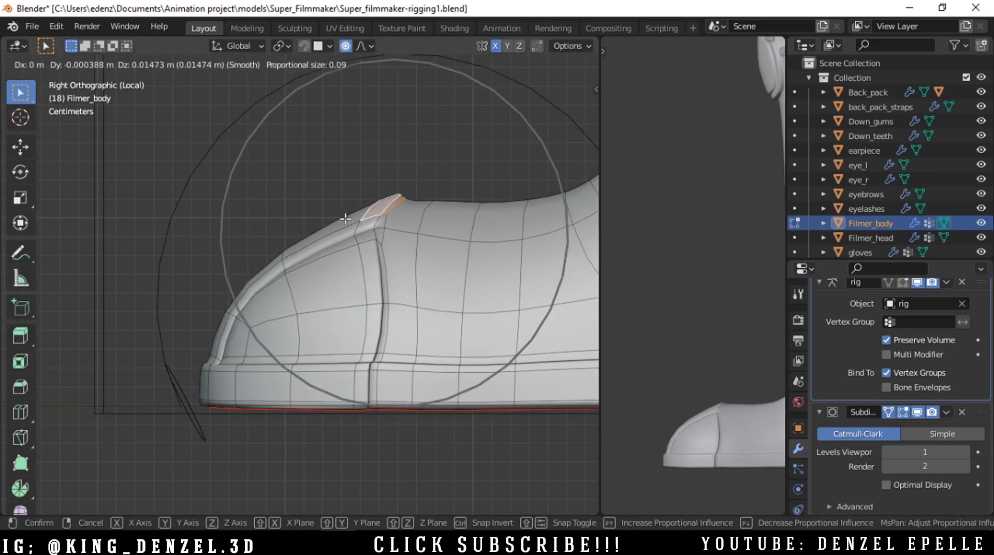
pyautogui.rightClick(347, 221)
# Step: Extend the face selection to the band over the top and sides of the shoe's toe-cap seam
pyautogui.hotkey('alt', 'z')
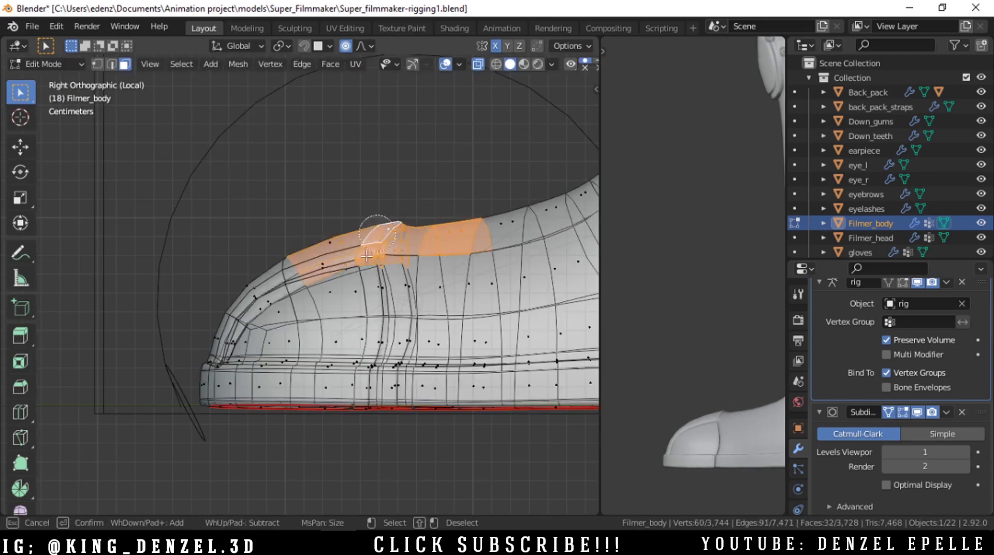
pyautogui.press('Escape')
pyautogui.hotkey('alt', 'z')
pyautogui.keyDown('shift'); pyautogui.rightClick(406, 242); pyautogui.keyUp('shift')
pyautogui.moveTo(406, 241); pyautogui.dragTo(384, 344, button='middle')
pyautogui.press('`')
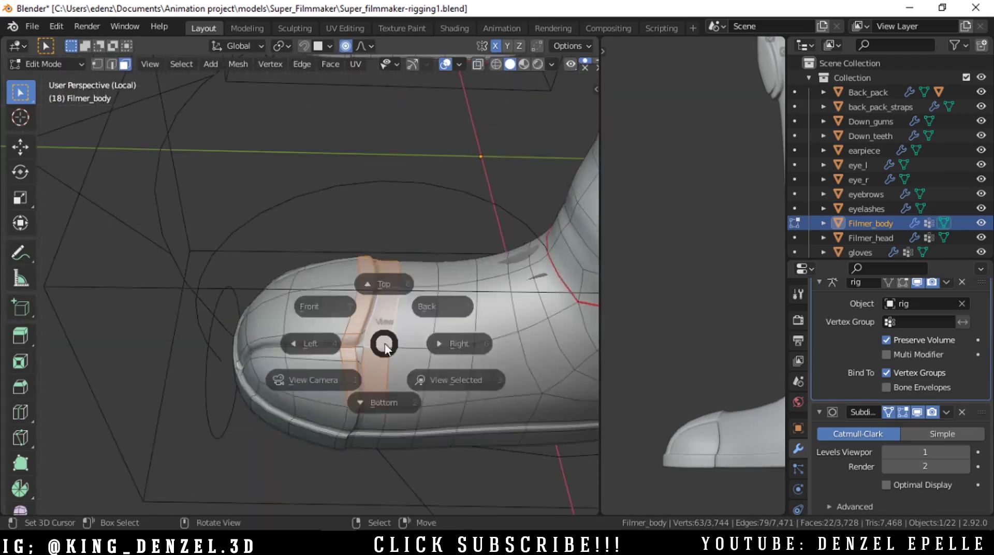
# Step: Raise the selected toe-cap seam band about 0.005 m with proportional size 0.04 in the right side view
pyautogui.hotkey('alt', 'z')
pyautogui.press('g')
pyautogui.rightClick(377, 222)
pyautogui.scroll(3, 376, 269)
pyautogui.press('g')
pyautogui.scroll(3, 376, 272)
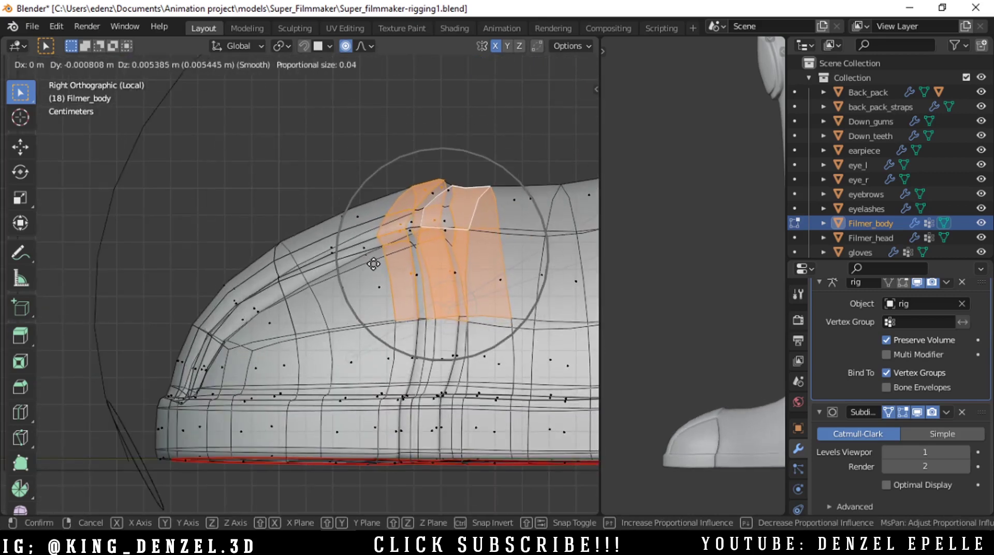
pyautogui.click(376, 263)
pyautogui.hotkey('alt', 'z')
pyautogui.scroll(-4, 393, 249)
pyautogui.keyDown('shift'); pyautogui.moveTo(414, 234); pyautogui.dragTo(374, 333, button='middle'); pyautogui.keyUp('shift')
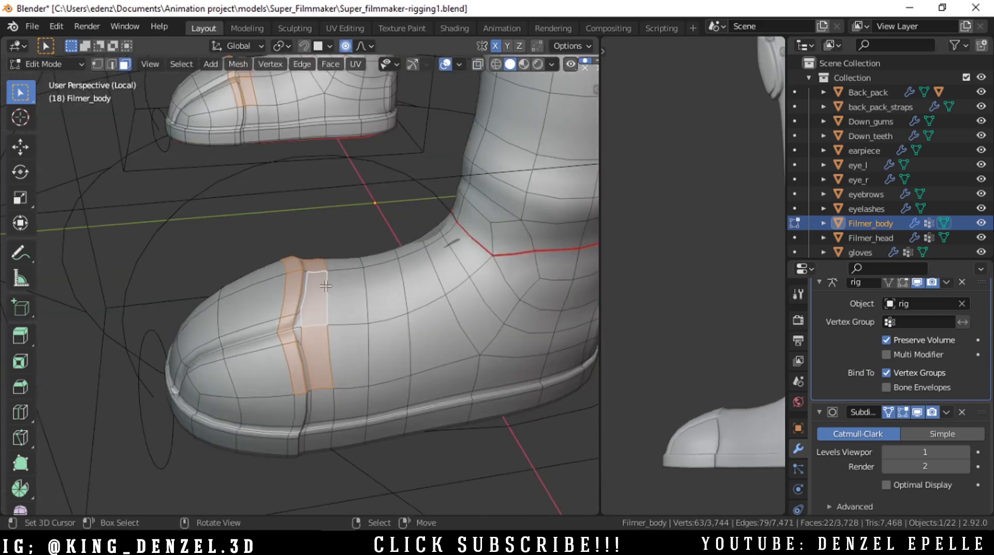
# Step: Leave Edit Mode on the body mesh and put the rig into Pose Mode in the right side view
pyautogui.press('`')
pyautogui.hotkey('ctrl', 'Tab')
pyautogui.scroll(-7, 312, 228)
pyautogui.rightClick(307, 243)
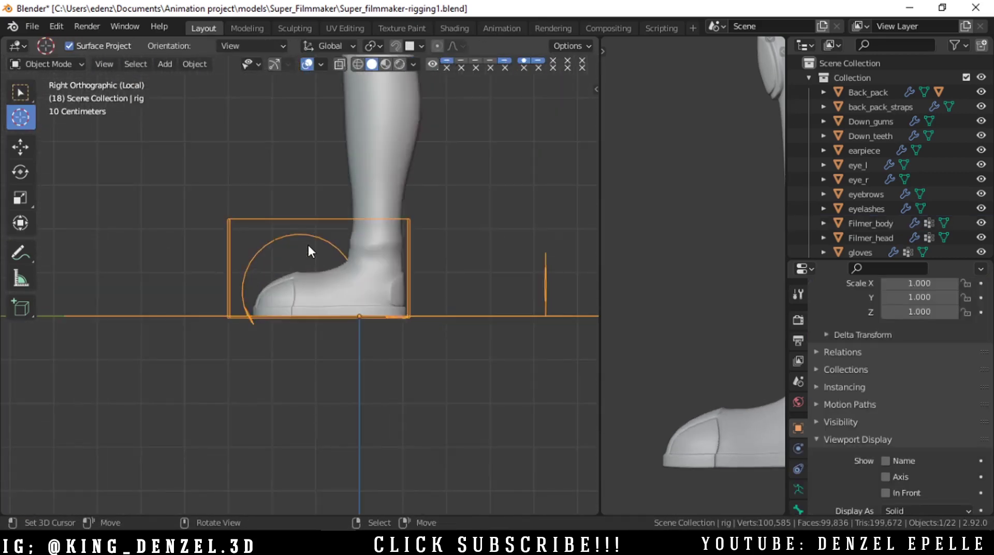
pyautogui.hotkey('ctrl', 'z')
pyautogui.hotkey('ctrl', 'z')
pyautogui.scroll(1, 308, 245)
pyautogui.press('Tab')
pyautogui.click(288, 223)
pyautogui.hotkey('ctrl', 'Tab')
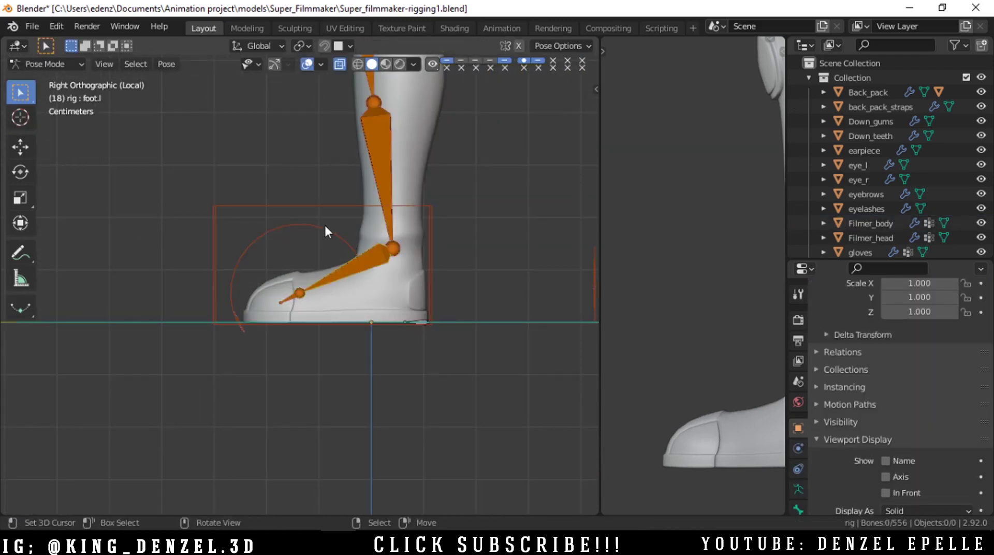
# Step: Move the left foot roll control c_foot_roll_cursor.l down to tilt the foot back onto its heel
pyautogui.press('r')
pyautogui.click(399, 267)
pyautogui.scroll(-3, 455, 281)
pyautogui.hotkey('alt', 'z')
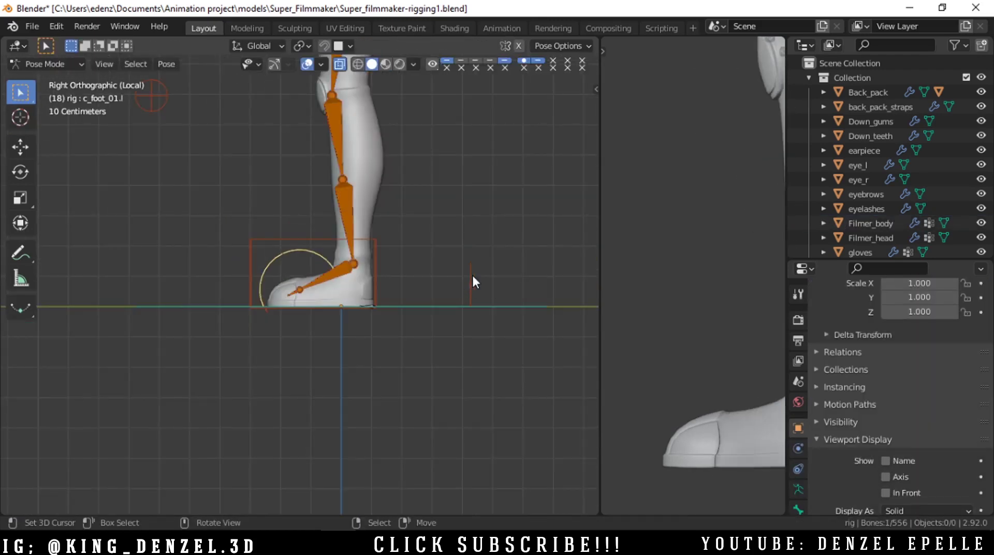
pyautogui.rightClick(471, 274)
pyautogui.press('g')
pyautogui.click(489, 307)
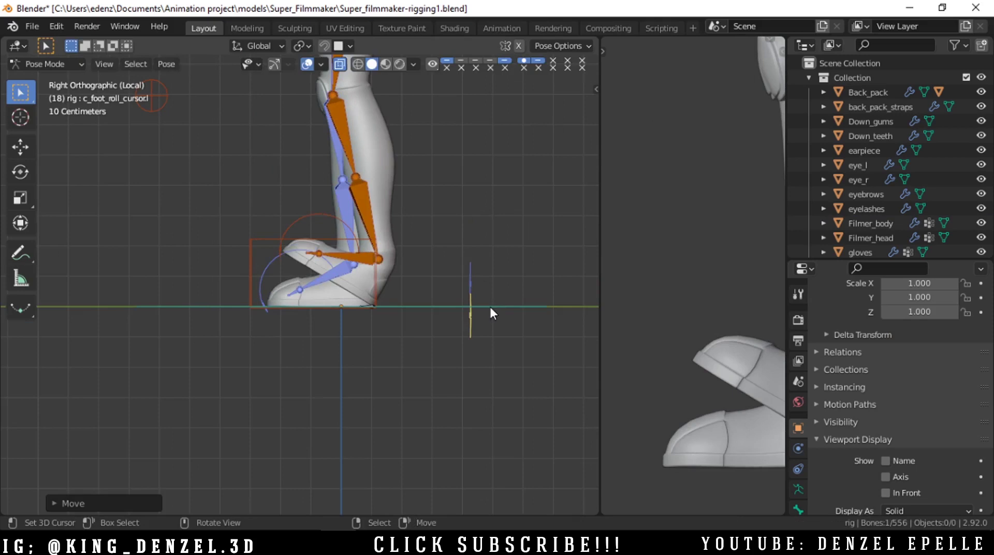
# Step: Move c_foot_roll_cursor.l up about 0.2 m to roll the left foot onto its toe tip
pyautogui.scroll(2, 489, 305)
pyautogui.press('g')
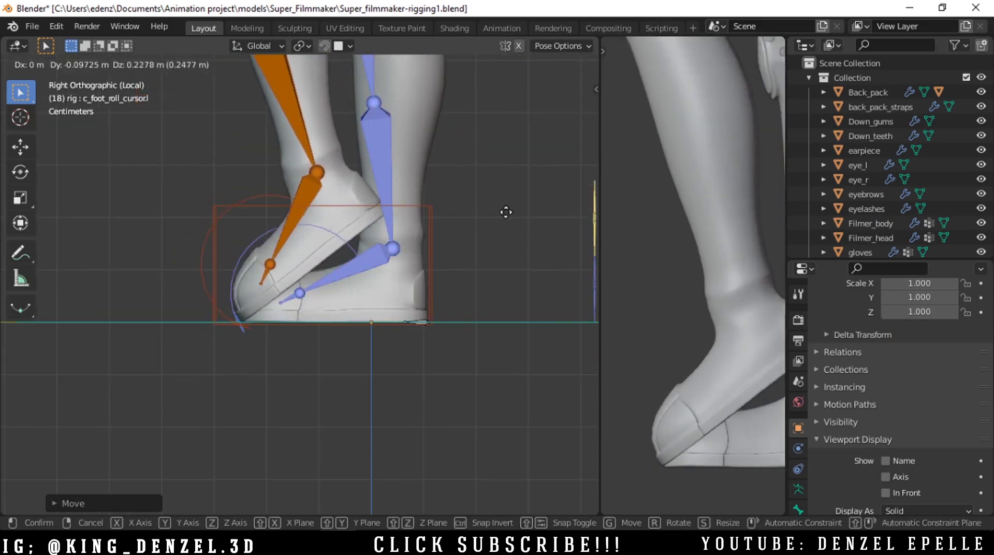
pyautogui.click(507, 220)
pyautogui.scroll(-1, 380, 228)
pyautogui.keyDown('shift'); pyautogui.moveTo(371, 223); pyautogui.dragTo(355, 282, button='middle'); pyautogui.keyUp('shift')
# Step: Select Filmer_body together with the rig and switch the mesh to Weight Paint mode
pyautogui.scroll(2, 347, 279)
pyautogui.rightClick(290, 262)
pyautogui.press('Tab')
pyautogui.keyDown('shift'); pyautogui.rightClick(273, 219); pyautogui.keyUp('shift')
pyautogui.press('Tab')
pyautogui.click(268, 291)
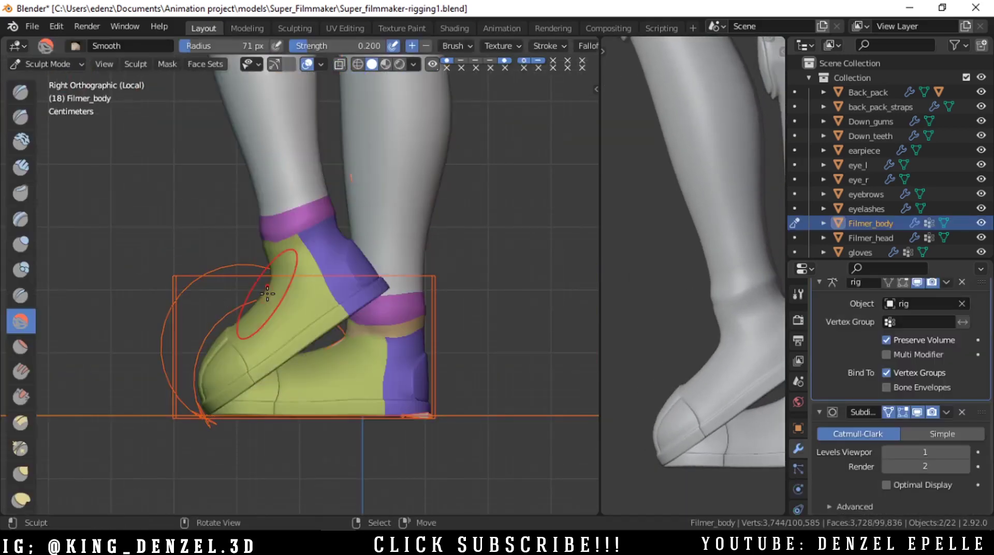
pyautogui.press('Tab')
pyautogui.click(207, 251)
pyautogui.scroll(2, 233, 192)
pyautogui.moveTo(223, 178); pyautogui.dragTo(162, 202, button='middle')
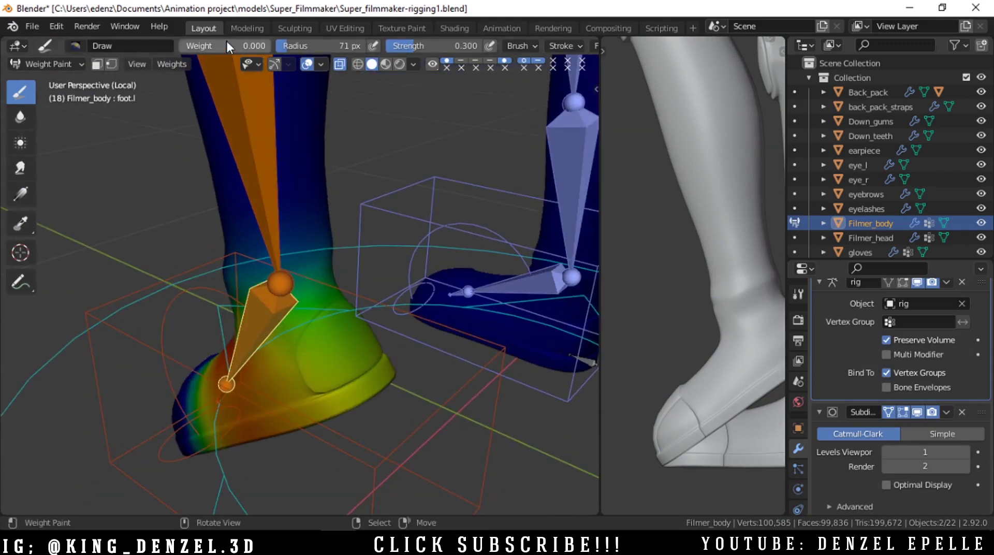
# Step: Paint foot.l weight onto the back of the left ankle with the Draw brush at weight 1.000
pyautogui.press('KP_3')
pyautogui.scroll(2, 261, 281)
pyautogui.moveTo(366, 276); pyautogui.dragTo(380, 264)
pyautogui.moveTo(409, 240); pyautogui.dragTo(356, 263, button='middle')
# Step: Make leg_twist.l the active bone and paint out its weight behind the left ankle with weight 0.000 and strength 1.000
pyautogui.keyDown('ctrl'); pyautogui.click(257, 199); pyautogui.keyUp('ctrl')
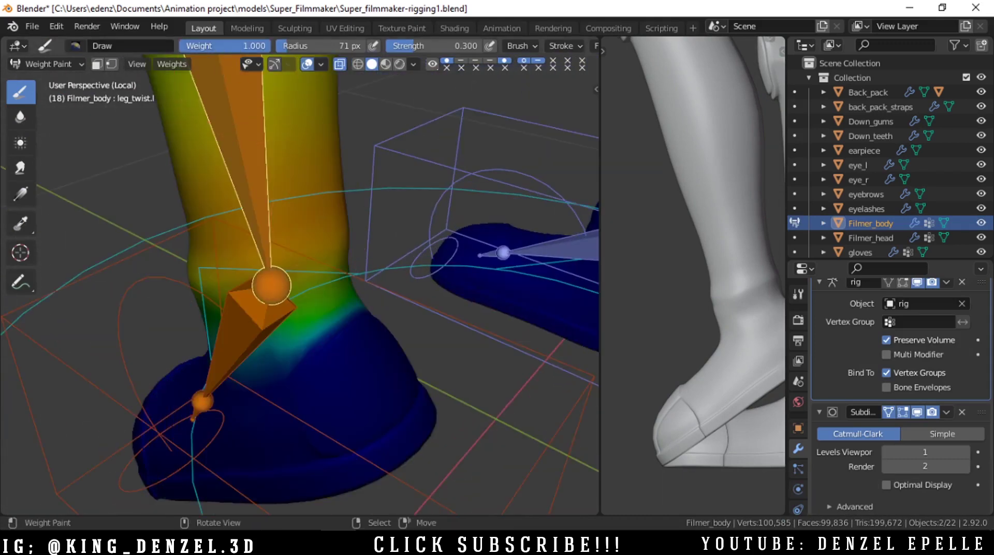
pyautogui.scroll(-3, 626, 320)
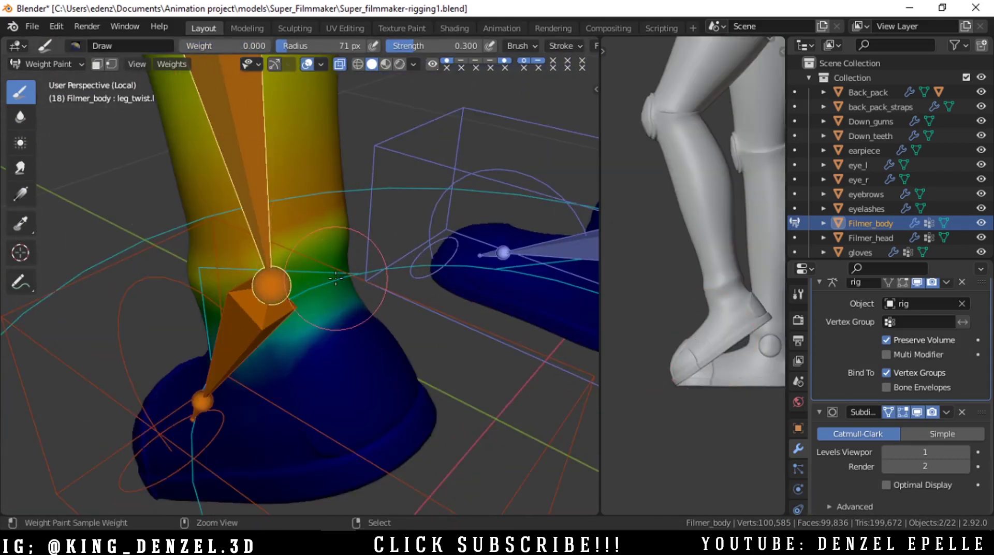
pyautogui.hotkey('ctrl', 'z')
pyautogui.moveTo(363, 283); pyautogui.dragTo(290, 325, button='middle')
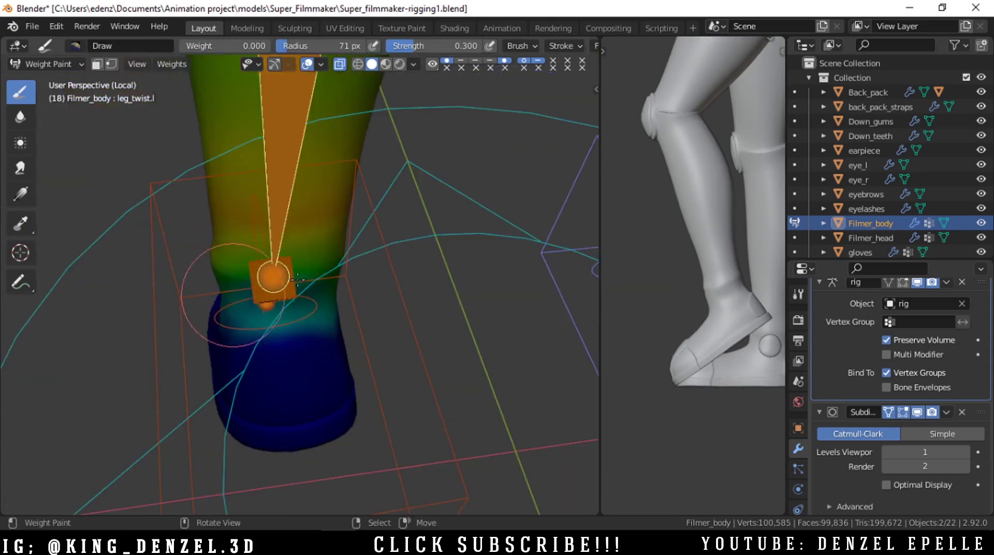
pyautogui.moveTo(406, 47); pyautogui.dragTo(482, 48)
pyautogui.scroll(2, 204, 337)
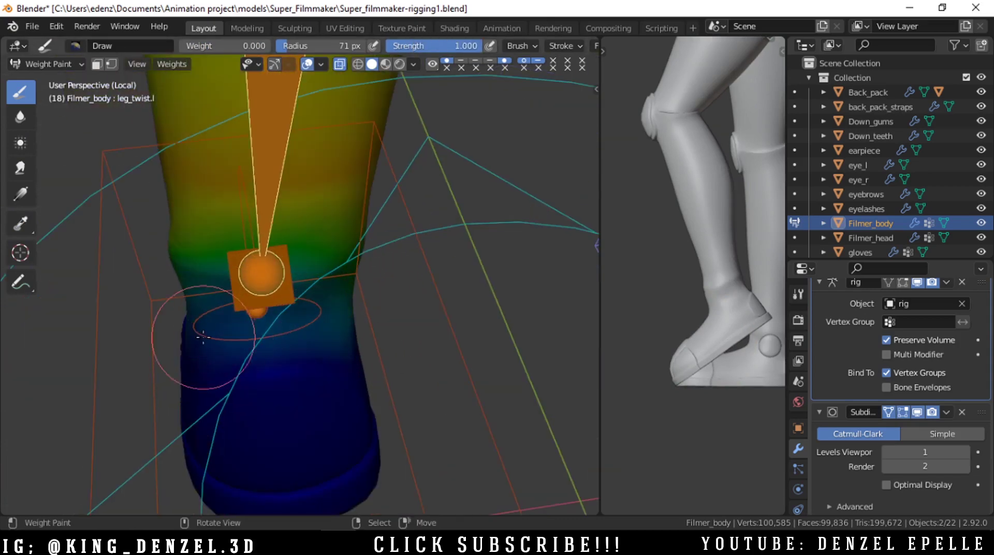
# Step: Try to smooth the leg_twist.l vertex weights around the left ankle, and undo it
pyautogui.scroll(-4, 198, 311)
pyautogui.press('`')
pyautogui.click(337, 327)
pyautogui.press('q')
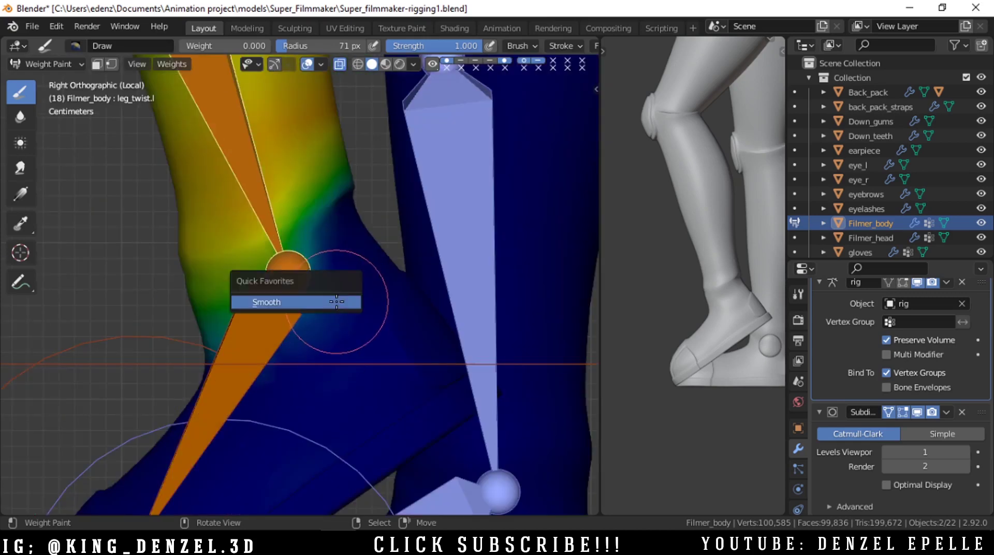
pyautogui.click(334, 303)
pyautogui.scroll(-9, 349, 259)
pyautogui.hotkey('ctrl', 'z')
# Step: Reduce leg_twist.l weight around the front of the left ankle with weight 0.000, strength 0.300 and X-ray off
pyautogui.scroll(4, 347, 265)
pyautogui.moveTo(329, 289)
pyautogui.mouseDown(button='middle')
pyautogui.moveTo(278, 313)
pyautogui.moveTo(213, 309)
pyautogui.mouseUp(button='middle')
pyautogui.scroll(-3, 375, 259)
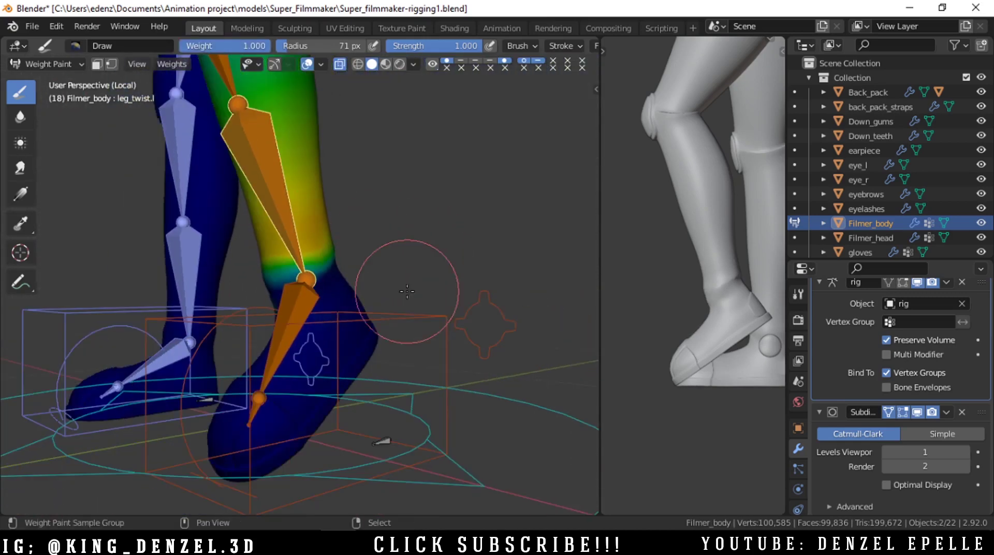
pyautogui.hotkey('shift', 'f')
pyautogui.write('.3')
pyautogui.press('Return')
pyautogui.scroll(4, 407, 292)
pyautogui.moveTo(407, 292)
pyautogui.mouseDown(button='middle')
pyautogui.moveTo(333, 277)
pyautogui.moveTo(248, 300)
pyautogui.moveTo(458, 210)
pyautogui.moveTo(420, 293)
pyautogui.mouseUp(button='middle')
pyautogui.moveTo(215, 46); pyautogui.dragTo(179, 46)
pyautogui.hotkey('alt', 'z')
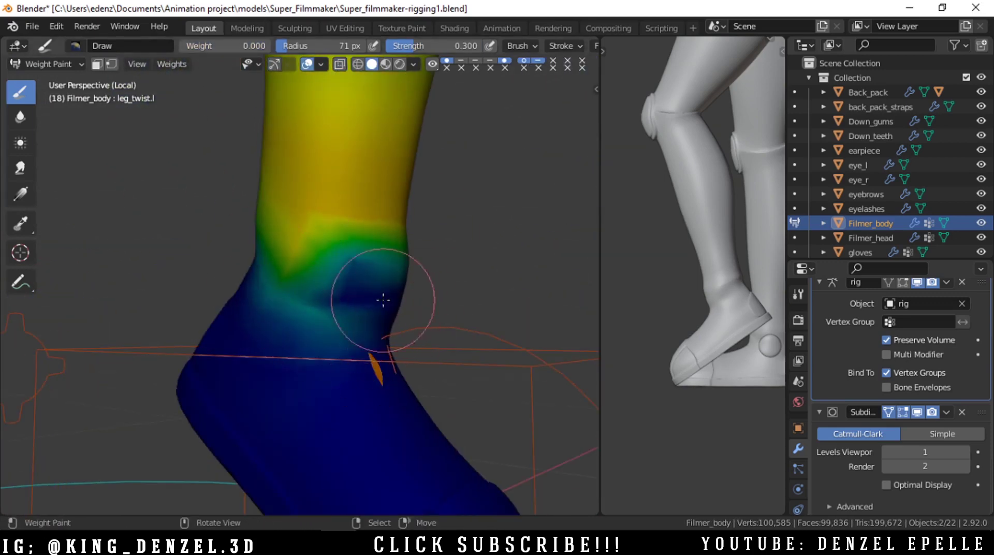
pyautogui.moveTo(383, 299); pyautogui.dragTo(355, 367, button='middle')
pyautogui.scroll(-2, 290, 302)
pyautogui.moveTo(438, 274); pyautogui.dragTo(352, 322, button='middle')
# Step: Make foot.l the active bone and blend its weight around the left ankle with weight 1.000 and a 109 px brush
pyautogui.hotkey('alt', 'z')
pyautogui.keyDown('ctrl'); pyautogui.click(294, 307); pyautogui.keyUp('ctrl')
pyautogui.hotkey('alt', 'z')
pyautogui.scroll(3, 352, 323)
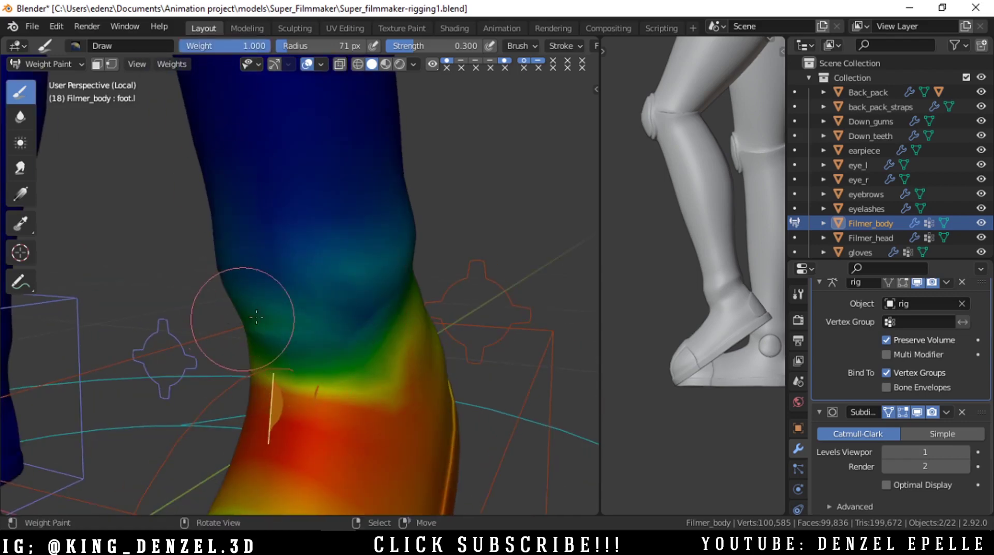
pyautogui.moveTo(278, 354); pyautogui.dragTo(328, 256, button='middle')
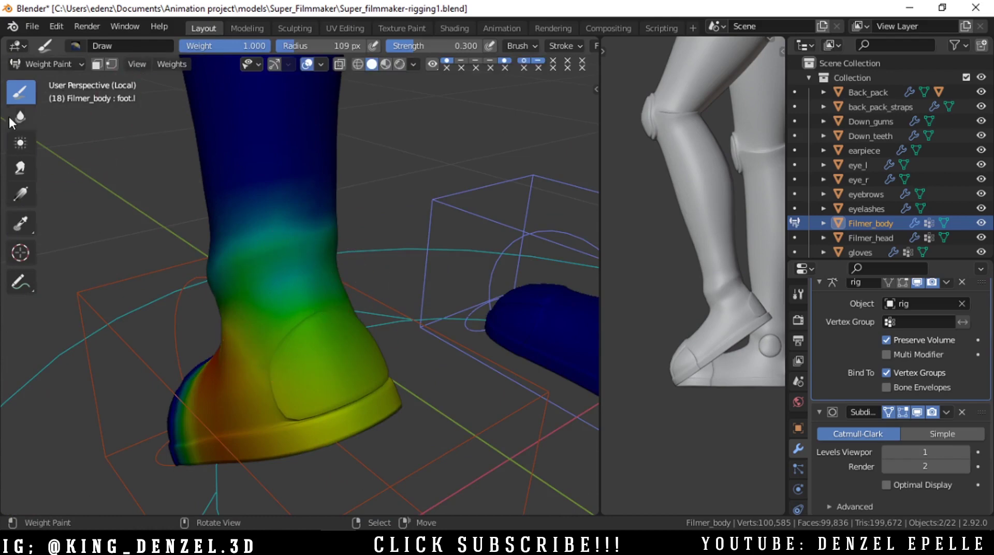
# Step: Switch to the Blur brush and lower the left foot roll control to tilt the foot back onto its heel
pyautogui.moveTo(234, 281); pyautogui.dragTo(367, 298, button='middle')
pyautogui.moveTo(523, 312); pyautogui.dragTo(514, 404, button='right')
pyautogui.scroll(3, 395, 346)
# Step: Turn X-ray on and make leg_twist.l the active bone on the tilted left leg
pyautogui.hotkey('alt', 'z')
pyautogui.rightClick(427, 281)
pyautogui.moveTo(470, 358)
pyautogui.keyDown('shift'); pyautogui.mouseDown(button='middle')
pyautogui.moveTo(393, 285)
pyautogui.moveTo(430, 290)
pyautogui.mouseUp(button='middle'); pyautogui.keyUp('shift')
pyautogui.rightClick(369, 299)
pyautogui.scroll(1, 414, 292)
pyautogui.scroll(1, 418, 290)
pyautogui.rightClick(380, 188)
pyautogui.scroll(-1, 409, 284)
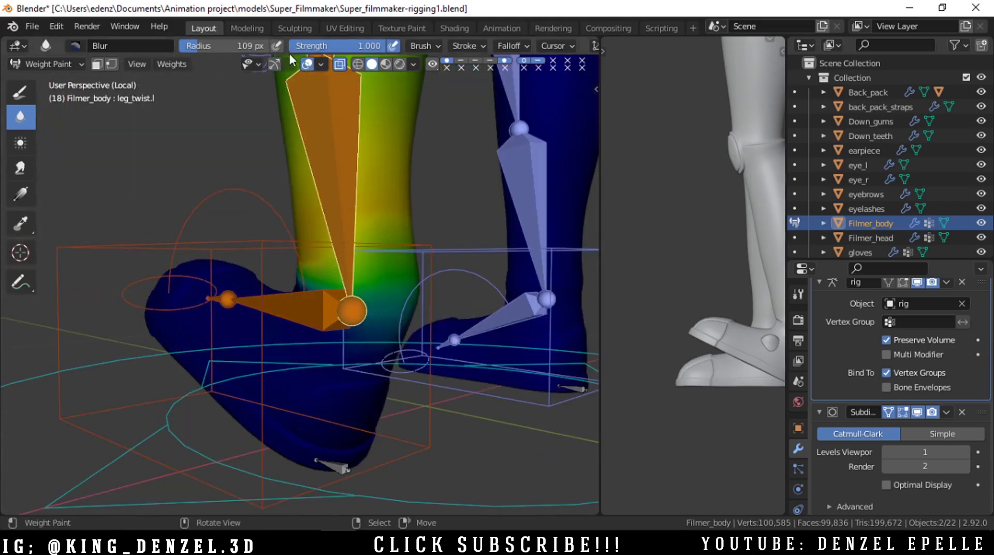
# Step: Touch up leg_twist.l weight around the left ankle with the Draw brush at weight 1.000, and switch to Blur
pyautogui.click(22, 95)
pyautogui.scroll(1, 368, 313)
pyautogui.press('KP_3')
pyautogui.scroll(2, 406, 311)
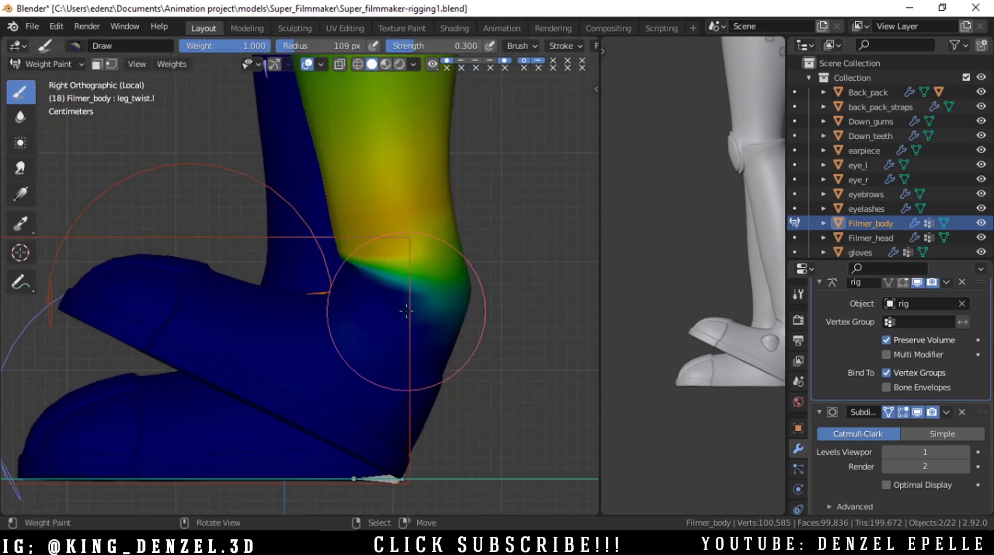
pyautogui.click(21, 117)
pyautogui.scroll(-2, 474, 330)
# Step: Move c_foot_roll_cursor.l up to lift the left heel and roll the foot onto its toes
pyautogui.rightClick(479, 364)
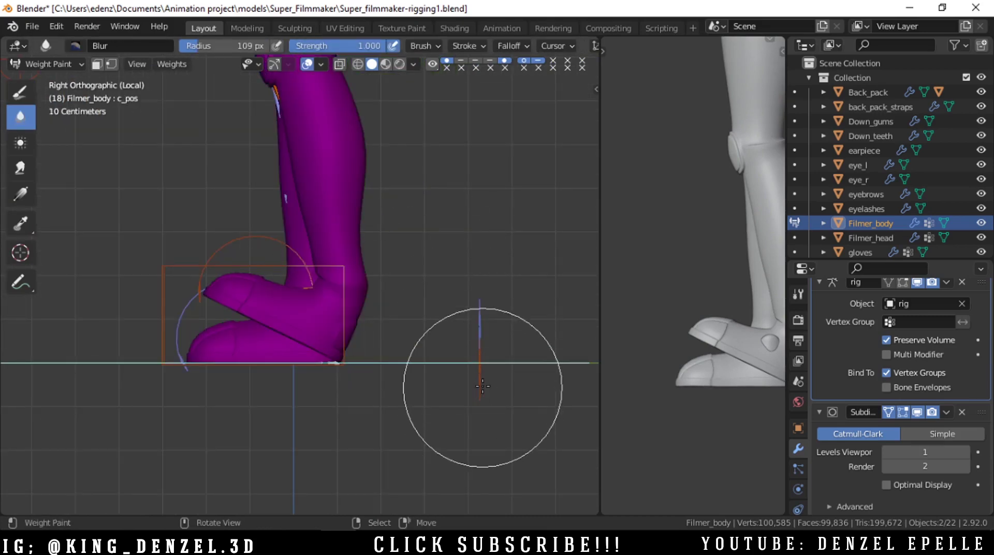
pyautogui.rightClick(480, 342)
pyautogui.press('g')
pyautogui.click(455, 277)
pyautogui.scroll(-6, 337, 278)
pyautogui.scroll(3, 338, 280)
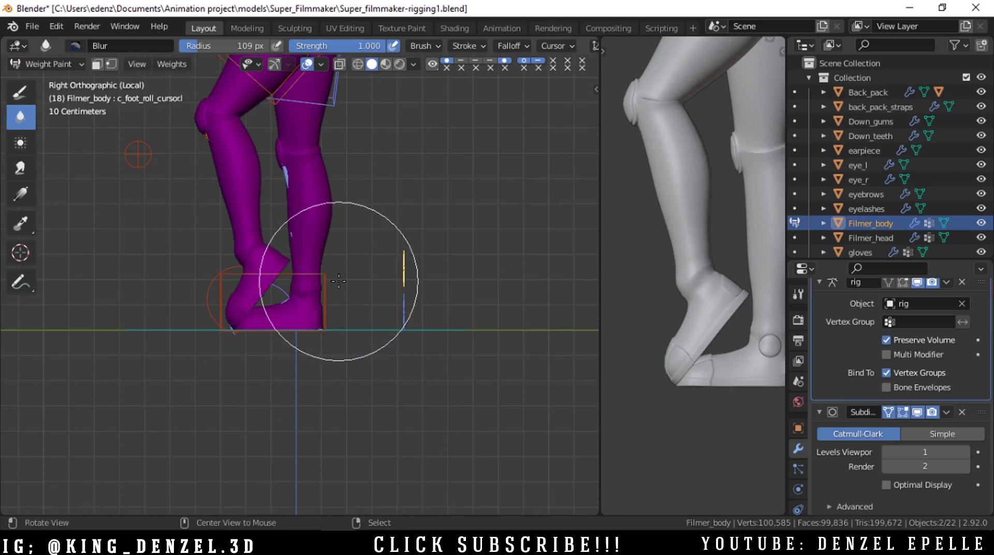
# Step: Play the animation to check the leg deformation and stop it at frame 25
pyautogui.hotkey('alt', 'a')
pyautogui.scroll(3, 338, 281)
pyautogui.keyDown('shift'); pyautogui.moveTo(338, 281); pyautogui.dragTo(348, 333, button='middle'); pyautogui.keyUp('shift')
pyautogui.hotkey('alt', 'a')
# Step: Make leg_stretch.l the active bone with X-ray off, and switch to the Draw brush with the left knee in right side view
pyautogui.scroll(-4, 341, 316)
pyautogui.keyDown('shift'); pyautogui.moveTo(199, 192); pyautogui.dragTo(271, 297, button='middle'); pyautogui.keyUp('shift')
pyautogui.scroll(3, 272, 297)
pyautogui.hotkey('alt', 'z')
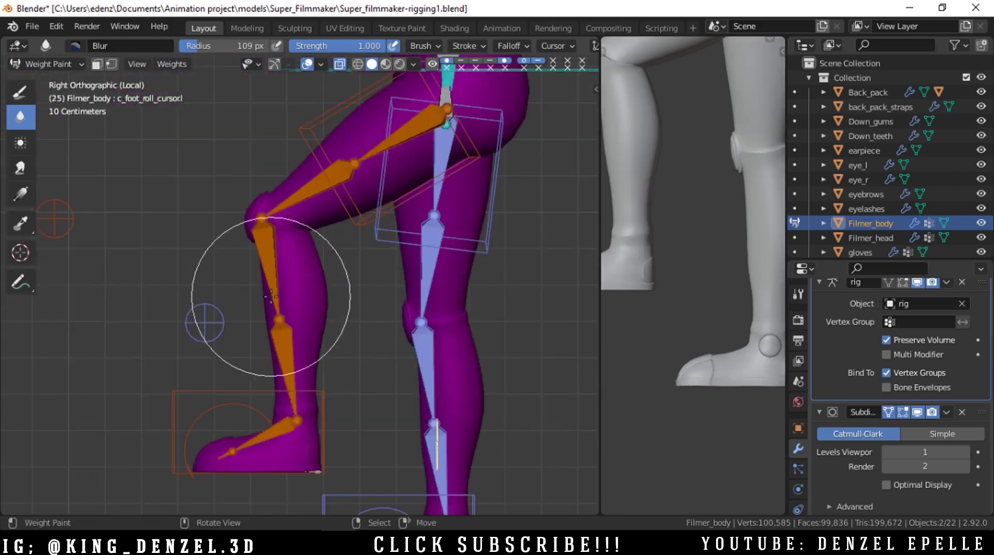
pyautogui.rightClick(263, 238)
pyautogui.hotkey('alt', 'z')
pyautogui.moveTo(263, 237); pyautogui.dragTo(352, 290, button='middle')
pyautogui.scroll(2, 367, 249)
pyautogui.scroll(-2, 366, 248)
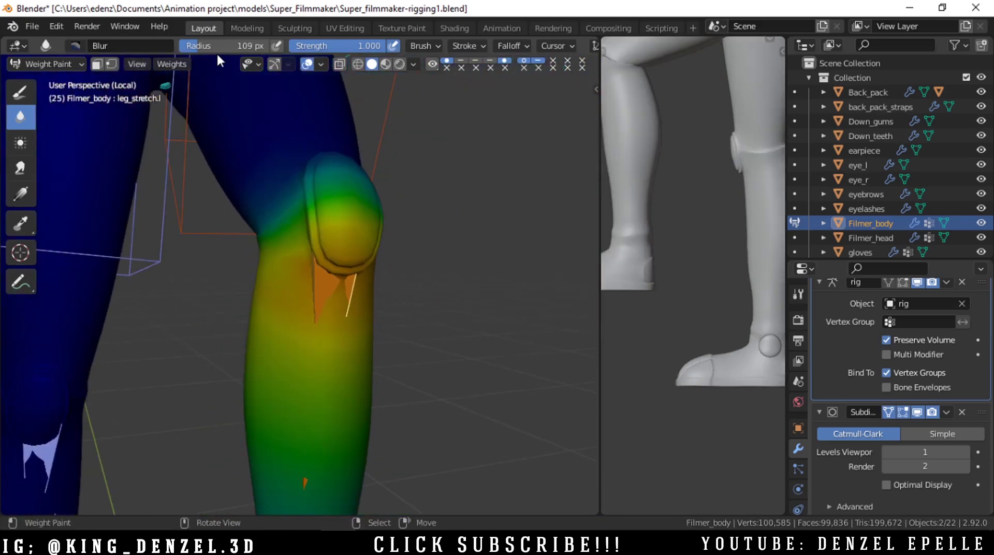
pyautogui.keyDown('alt'); pyautogui.moveTo(342, 237); pyautogui.dragTo(623, 229, button='middle'); pyautogui.keyUp('alt')
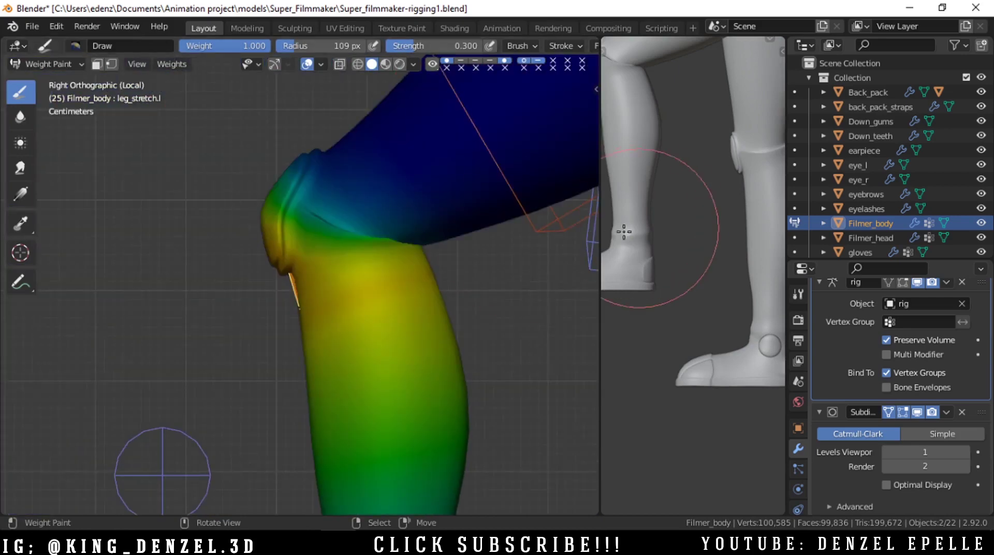
# Step: Make thigh_stretch.l the active bone and examine its weights around the bent left knee from the side
pyautogui.scroll(1, 440, 290)
pyautogui.keyDown('shift'); pyautogui.moveTo(390, 297); pyautogui.dragTo(408, 336, button='middle'); pyautogui.keyUp('shift')
pyautogui.moveTo(248, 254); pyautogui.dragTo(355, 262, button='middle')
pyautogui.scroll(1, 355, 262)
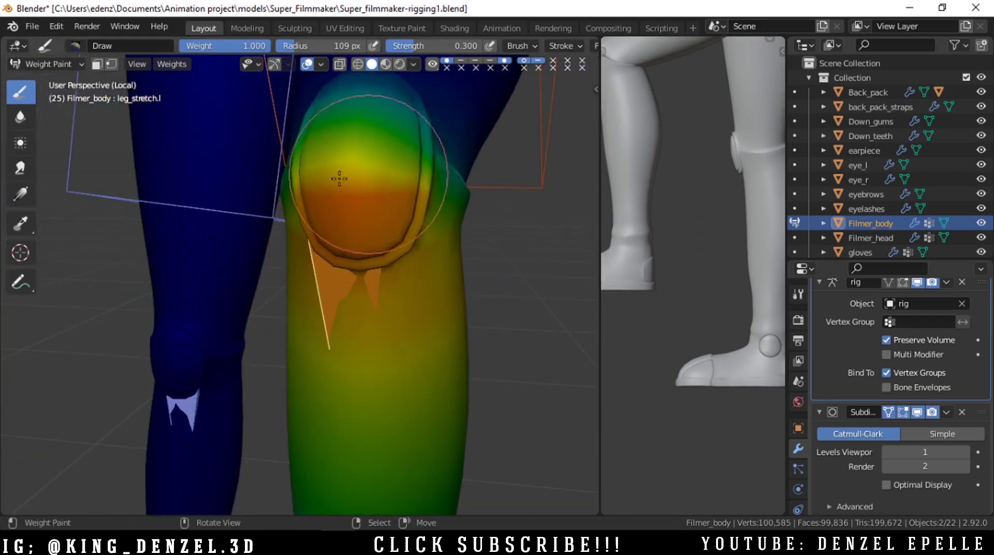
pyautogui.keyDown('alt'); pyautogui.moveTo(305, 171); pyautogui.dragTo(353, 250, button='middle'); pyautogui.keyUp('alt')
pyautogui.hotkey('alt', 'z')
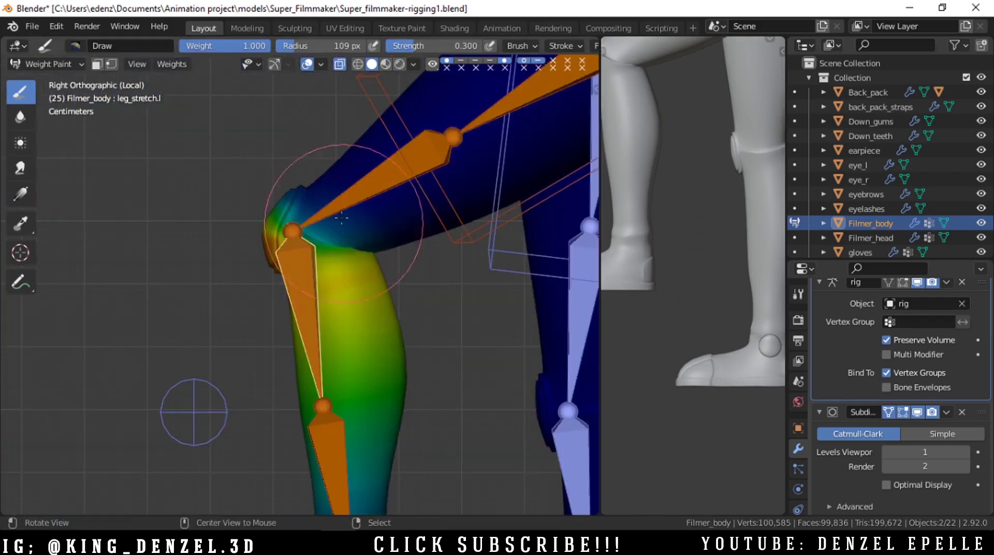
pyautogui.rightClick(336, 195)
pyautogui.hotkey('alt', 'z')
pyautogui.moveTo(249, 244); pyautogui.dragTo(338, 275, button='middle')
pyautogui.click(428, 282)
pyautogui.hotkey('alt', 'z')
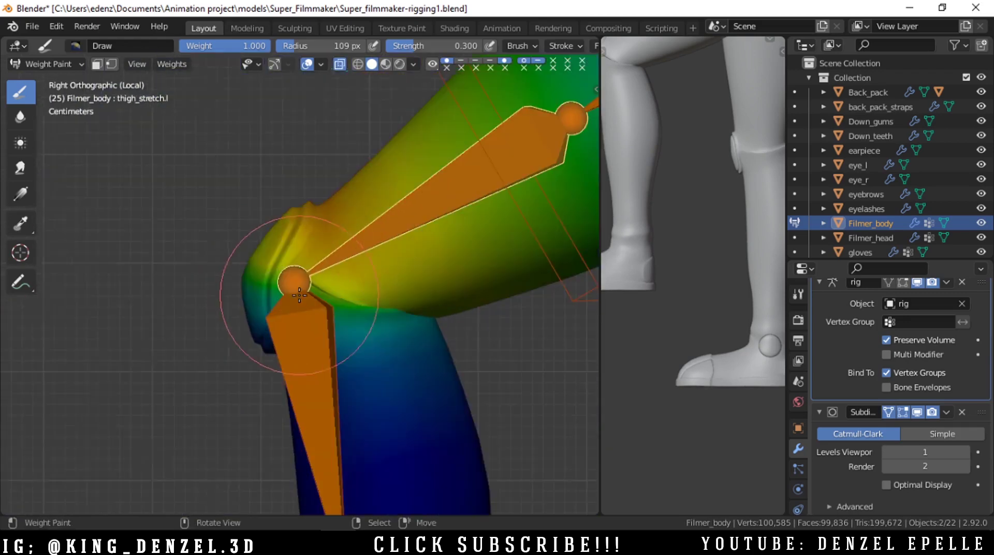
# Step: Make leg_stretch.l the active bone, and examine the bent left leg in side view with overlays hidden
pyautogui.rightClick(308, 343)
pyautogui.hotkey('alt', 'z')
pyautogui.moveTo(233, 321); pyautogui.dragTo(352, 287, button='middle')
pyautogui.press('`')
pyautogui.click(352, 317)
pyautogui.hotkey('shift', 'alt', 'z')
pyautogui.scroll(-4, 292, 301)
pyautogui.scroll(3, 253, 221)
pyautogui.scroll(-3, 253, 222)
pyautogui.scroll(-4, 351, 286)
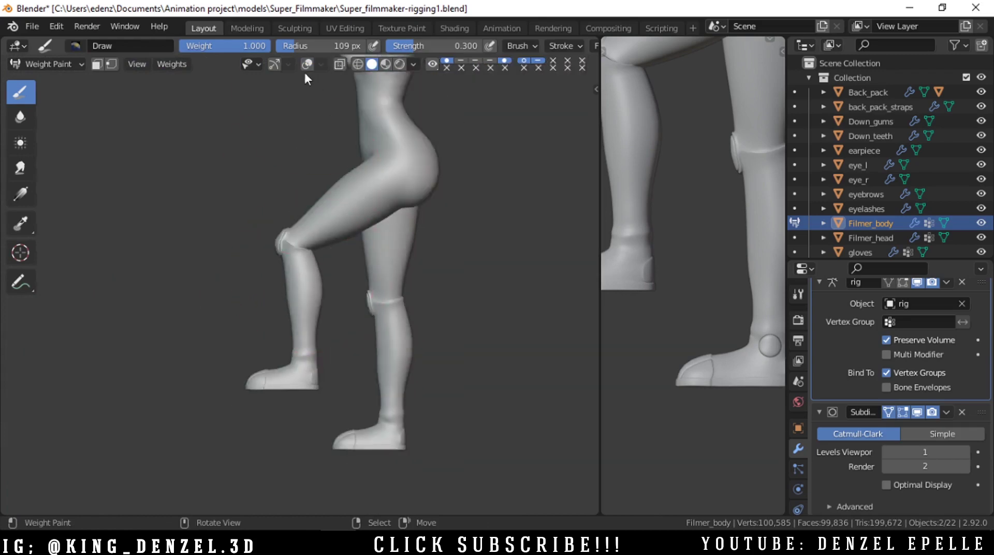
# Step: Show the overlays, then move c_foot_ik.l backward and up and rotate it to fold the left knee
pyautogui.click(307, 65)
pyautogui.scroll(2, 327, 394)
pyautogui.scroll(-2, 327, 394)
pyautogui.press('g')
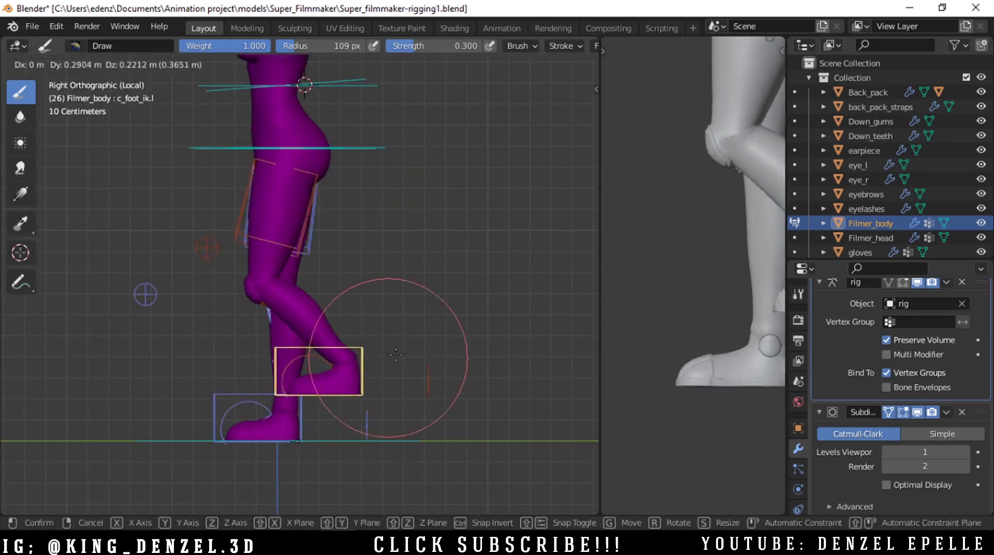
pyautogui.click(398, 337)
pyautogui.press('r')
pyautogui.click(450, 324)
# Step: Examine the folded left knee from the front with the overlays hidden
pyautogui.scroll(5, 314, 348)
pyautogui.scroll(-3, 314, 348)
pyautogui.keyDown('alt'); pyautogui.moveTo(312, 348); pyautogui.dragTo(334, 267, button='middle'); pyautogui.keyUp('alt')
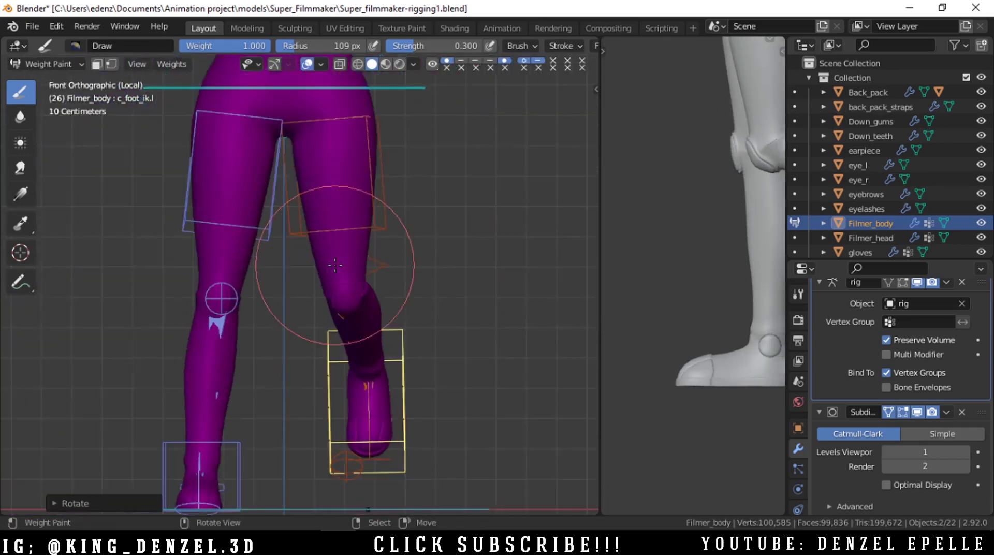
pyautogui.hotkey('shift', 'alt', 'z')
pyautogui.scroll(3, 334, 266)
pyautogui.moveTo(366, 298); pyautogui.dragTo(393, 297, button='middle')
pyautogui.scroll(-7, 393, 297)
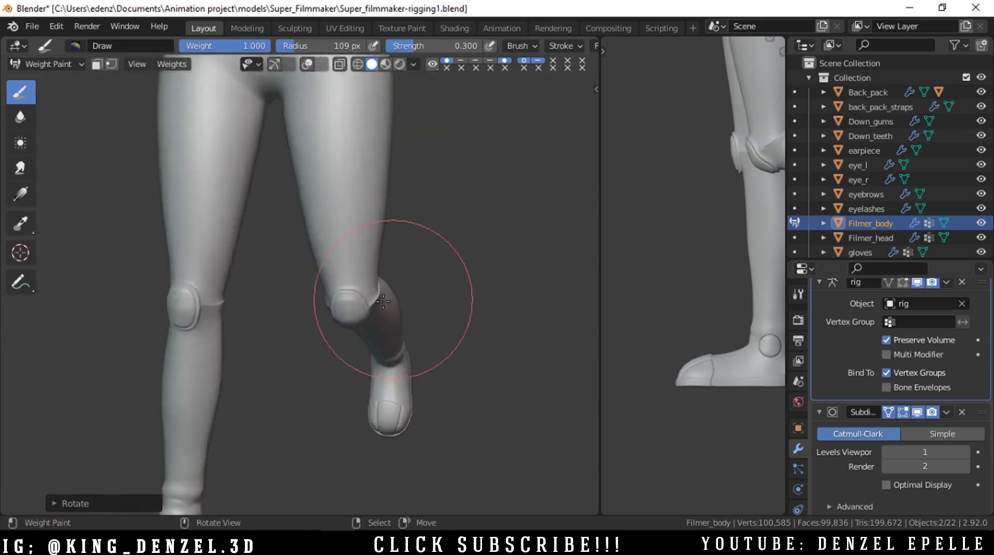
pyautogui.moveTo(342, 319); pyautogui.dragTo(346, 295, button='middle')
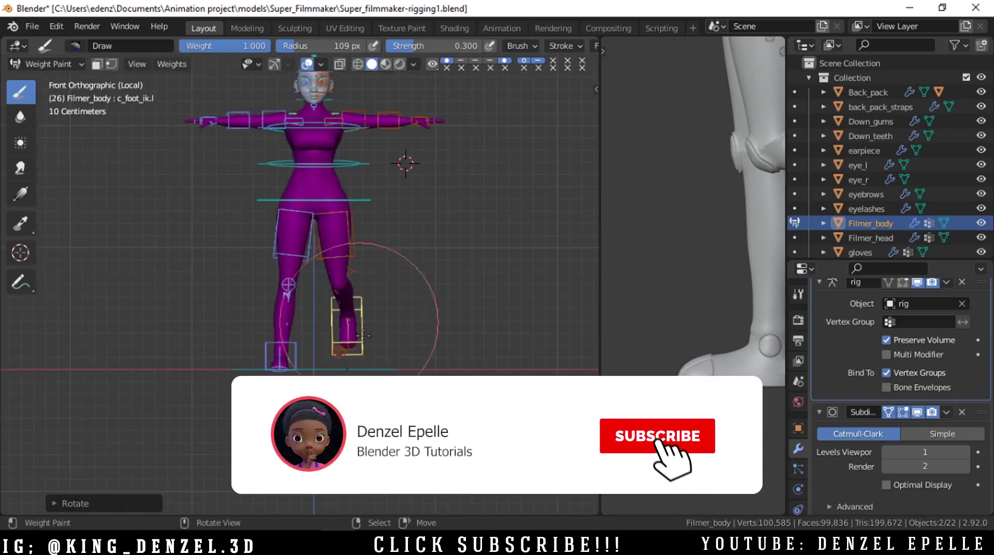
# Step: Clear the location and rotation of c_foot_ik.l, and raise the left foot to bend the knee slightly
pyautogui.hotkey('alt', 'g')
pyautogui.hotkey('alt', 'r')
pyautogui.scroll(4, 333, 331)
pyautogui.press('g')
pyautogui.click(333, 321)
# Step: Copy the left foot control's pose and paste it mirrored onto the right foot control
pyautogui.hotkey('ctrl', 'c')
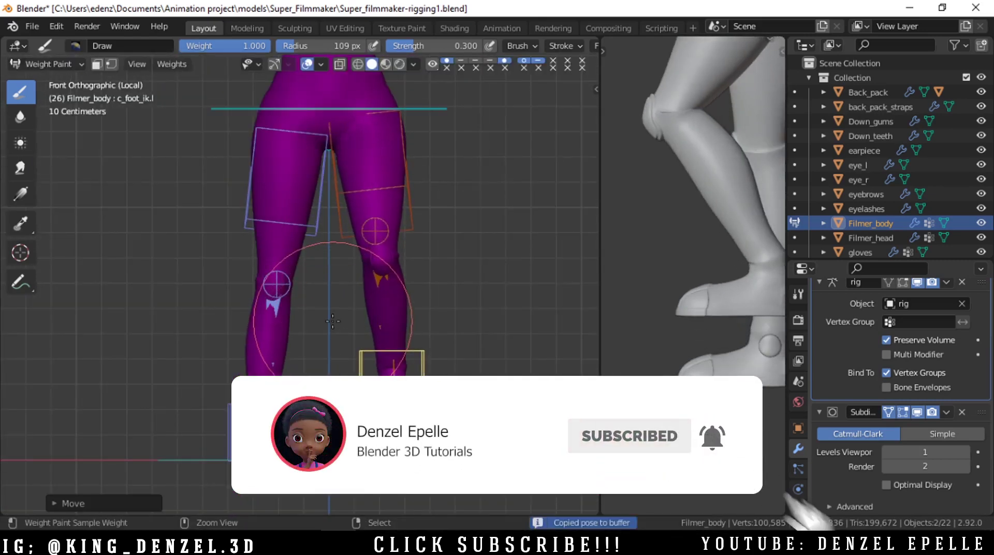
pyautogui.hotkey('ctrl', 'v')
pyautogui.scroll(5, 319, 303)
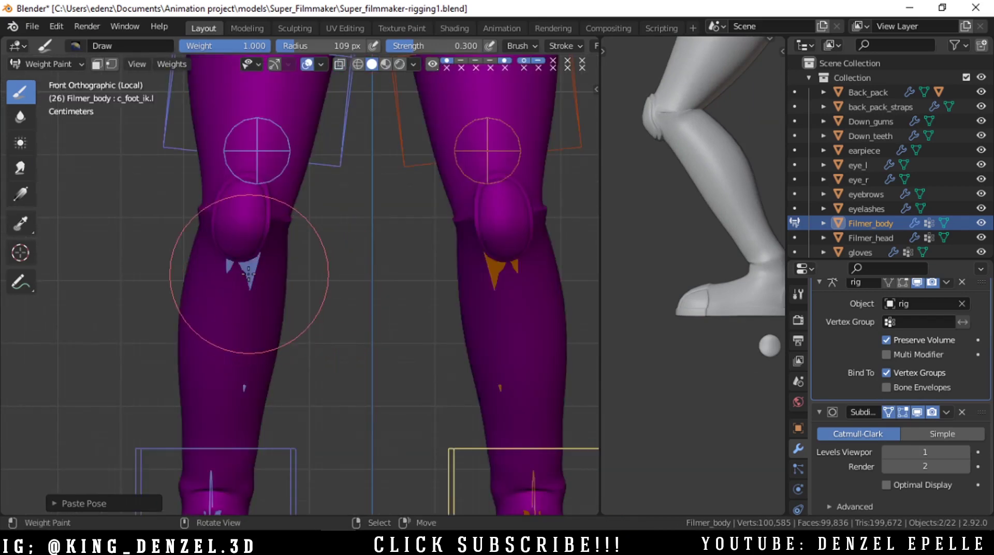
# Step: Compare the stretch bone weights of both thighs and lower legs in front view, ending on leg_stretch.r
pyautogui.keyDown('ctrl'); pyautogui.click(274, 154); pyautogui.keyUp('ctrl')
pyautogui.keyDown('ctrl'); pyautogui.click(466, 125); pyautogui.keyUp('ctrl')
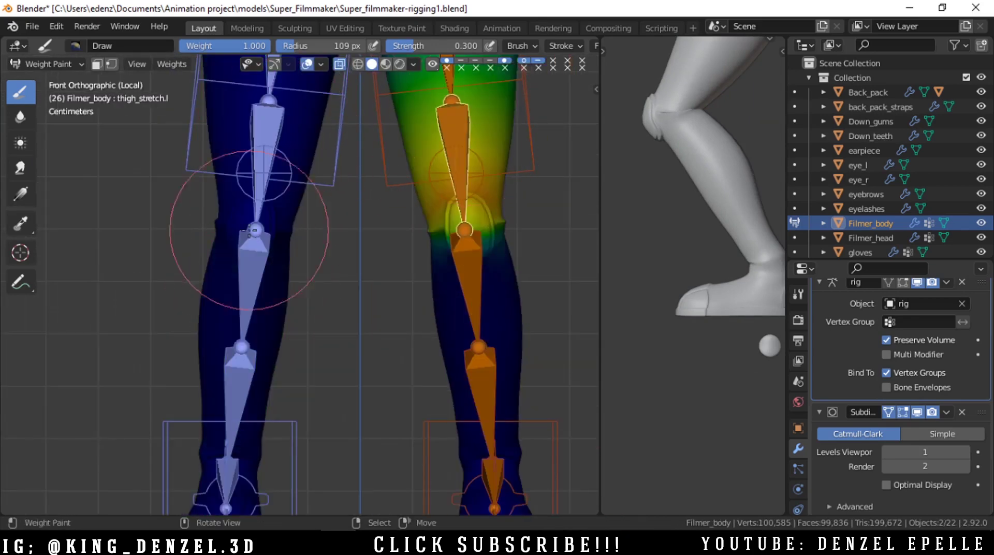
pyautogui.keyDown('ctrl'); pyautogui.click(248, 289); pyautogui.keyUp('ctrl')
pyautogui.keyDown('ctrl'); pyautogui.click(456, 287); pyautogui.keyUp('ctrl')
pyautogui.keyDown('ctrl'); pyautogui.click(261, 274); pyautogui.keyUp('ctrl')
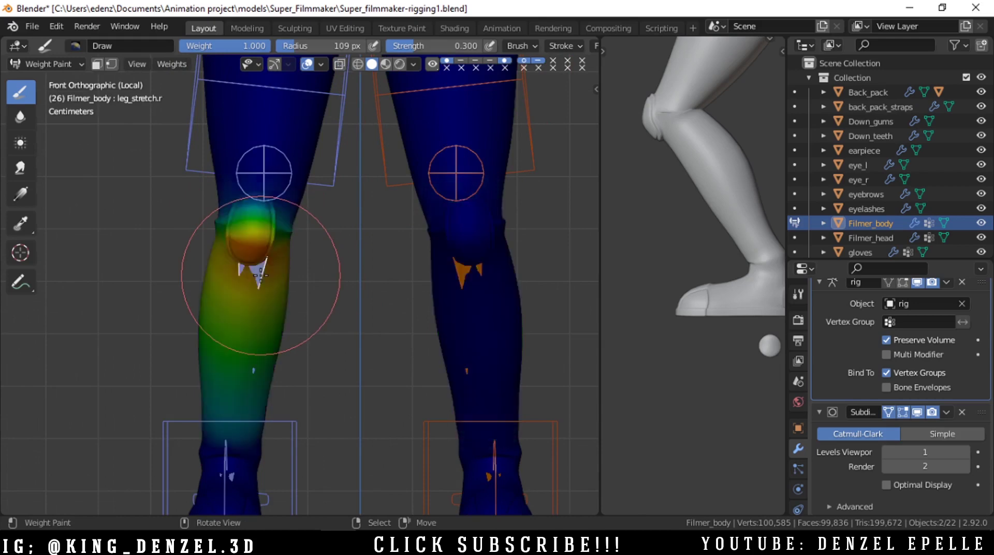
# Step: Make thigh_twist.l the active bone and examine its weights over the left hip and thigh with X-ray off
pyautogui.scroll(-4, 262, 275)
pyautogui.keyDown('shift'); pyautogui.moveTo(393, 172); pyautogui.dragTo(367, 315, button='middle'); pyautogui.keyUp('shift')
pyautogui.keyDown('ctrl'); pyautogui.click(363, 319); pyautogui.keyUp('ctrl')
pyautogui.scroll(3, 339, 285)
pyautogui.press('`')
pyautogui.click(395, 283)
pyautogui.hotkey('alt', 'z')
pyautogui.keyDown('ctrl'); pyautogui.click(236, 308); pyautogui.keyUp('ctrl')
pyautogui.hotkey('alt', 'z')
pyautogui.moveTo(236, 307); pyautogui.dragTo(358, 310, button='middle')
pyautogui.scroll(-4, 357, 310)
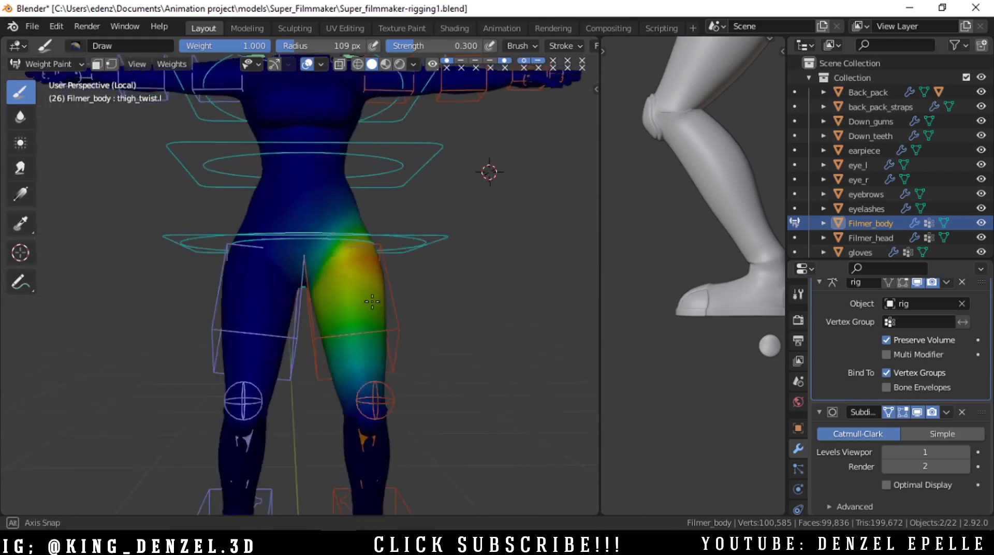
# Step: Set the Draw brush weight to 0.000 and adjust its strength with the left knee in view
pyautogui.keyDown('shift'); pyautogui.moveTo(357, 383); pyautogui.dragTo(342, 290, button='middle'); pyautogui.keyUp('shift')
pyautogui.scroll(5, 337, 290)
pyautogui.moveTo(337, 290); pyautogui.dragTo(316, 315, button='middle')
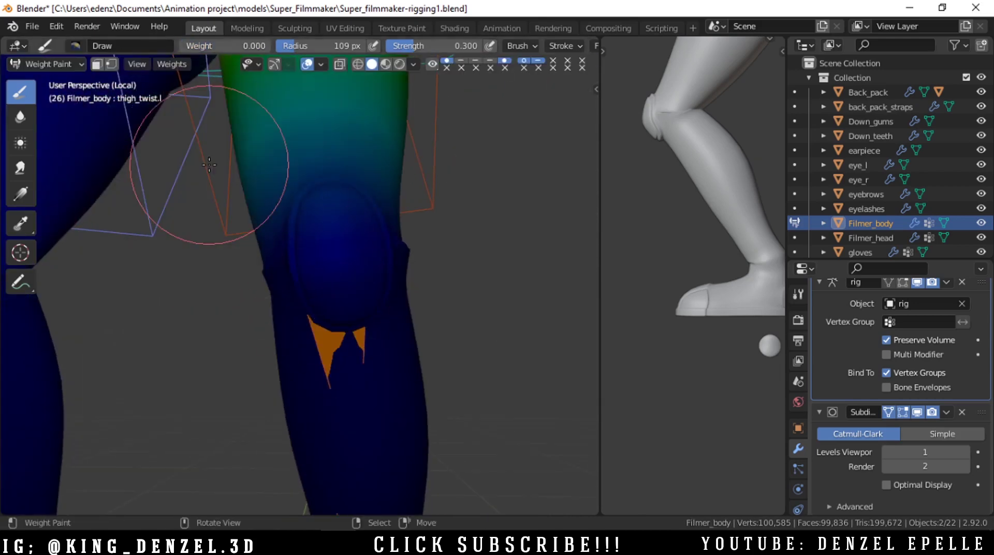
pyautogui.hotkey('shift', 'f')
pyautogui.click(122, 166)
# Step: Make leg_twist.l the active bone with X-ray off, and set the Draw brush to weight 1.000 and strength 0.200
pyautogui.scroll(-3, 324, 248)
pyautogui.moveTo(323, 256)
pyautogui.mouseDown(button='middle')
pyautogui.moveTo(267, 248)
pyautogui.moveTo(322, 243)
pyautogui.mouseUp(button='middle')
pyautogui.hotkey('alt', 'z')
pyautogui.keyDown('ctrl'); pyautogui.click(376, 406); pyautogui.keyUp('ctrl')
pyautogui.hotkey('alt', 'z')
pyautogui.scroll(2, 271, 231)
pyautogui.scroll(-2, 271, 231)
pyautogui.moveTo(233, 48); pyautogui.dragTo(328, 48)
pyautogui.hotkey('shift', 'f')
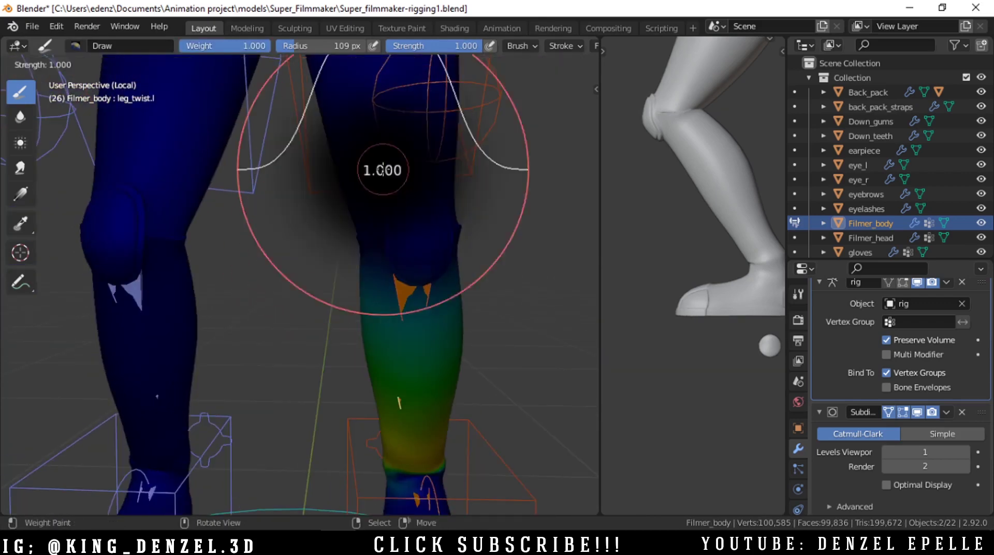
# Step: Try a leg_twist.l weight stroke beside the left knee and undo it
pyautogui.scroll(3, 406, 264)
pyautogui.moveTo(483, 228); pyautogui.dragTo(493, 220)
pyautogui.hotkey('ctrl', 'z')
# Step: Make thigh_twist.l the active bone and examine its hip and thigh weights in right side view with X-ray off
pyautogui.scroll(-4, 466, 223)
pyautogui.press('KP_3')
pyautogui.scroll(-4, 378, 262)
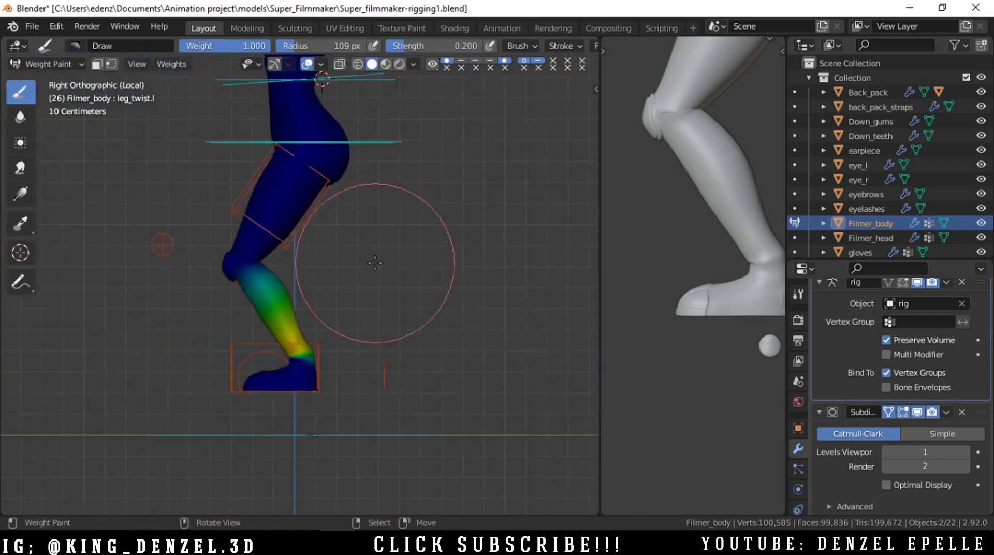
pyautogui.rightClick(317, 304)
pyautogui.hotkey('alt', 'z')
pyautogui.moveTo(223, 272); pyautogui.dragTo(284, 275, button='middle')
pyautogui.press('KP_3')
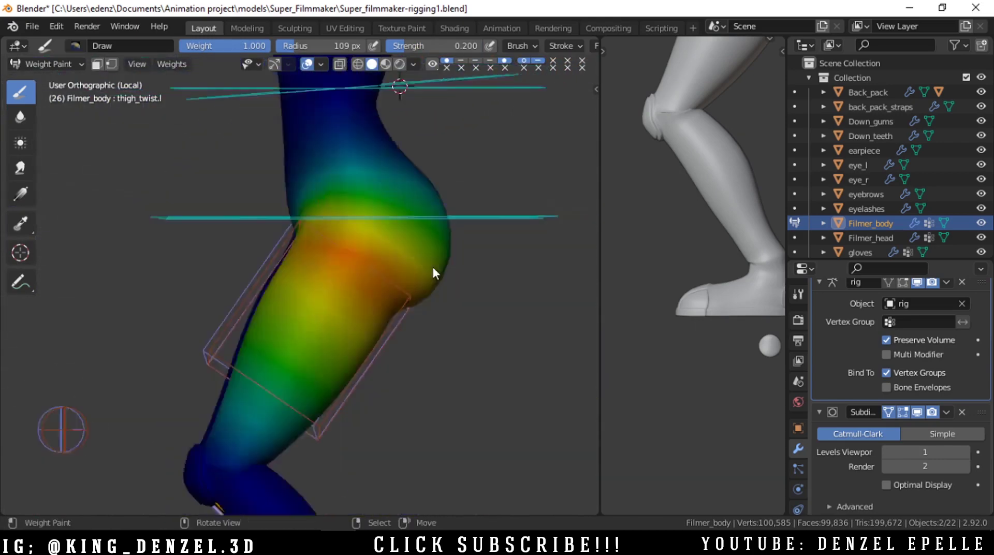
# Step: Move c_foot_ik.l about 0.48 m forward and 0.15 m up to raise the left thigh
pyautogui.scroll(-4, 433, 273)
pyautogui.keyDown('shift'); pyautogui.moveTo(384, 494); pyautogui.dragTo(378, 367, button='middle'); pyautogui.keyUp('shift')
pyautogui.rightClick(334, 325)
pyautogui.press('g')
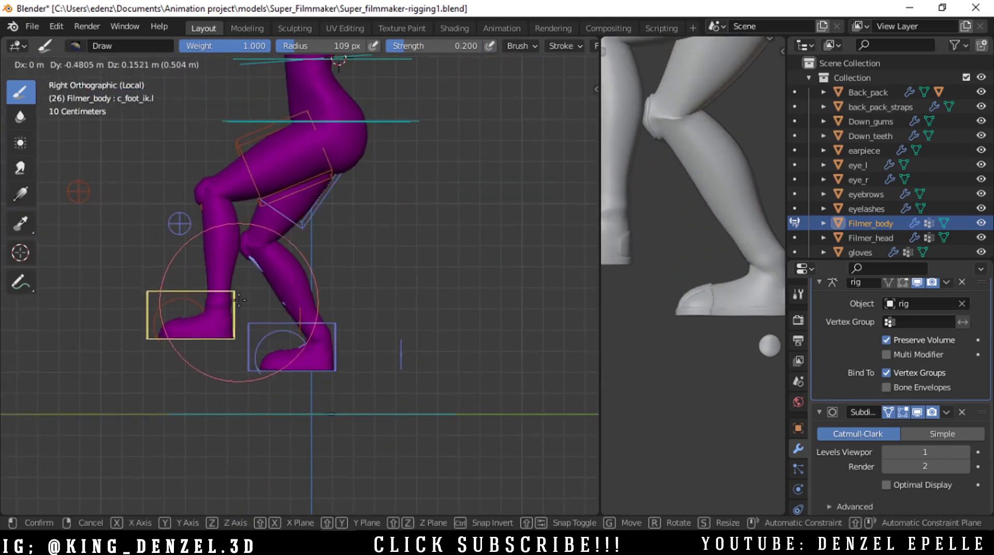
pyautogui.click(241, 293)
# Step: Examine the hip and groin deformation from several angles with the overlays hidden
pyautogui.moveTo(295, 99); pyautogui.dragTo(428, 260, button='middle')
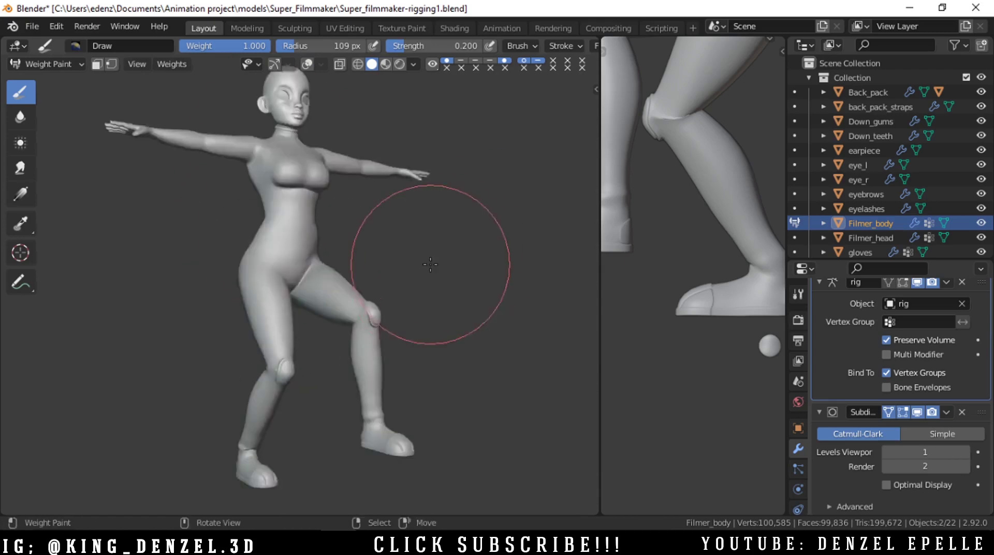
pyautogui.scroll(6, 334, 248)
pyautogui.scroll(-4, 313, 245)
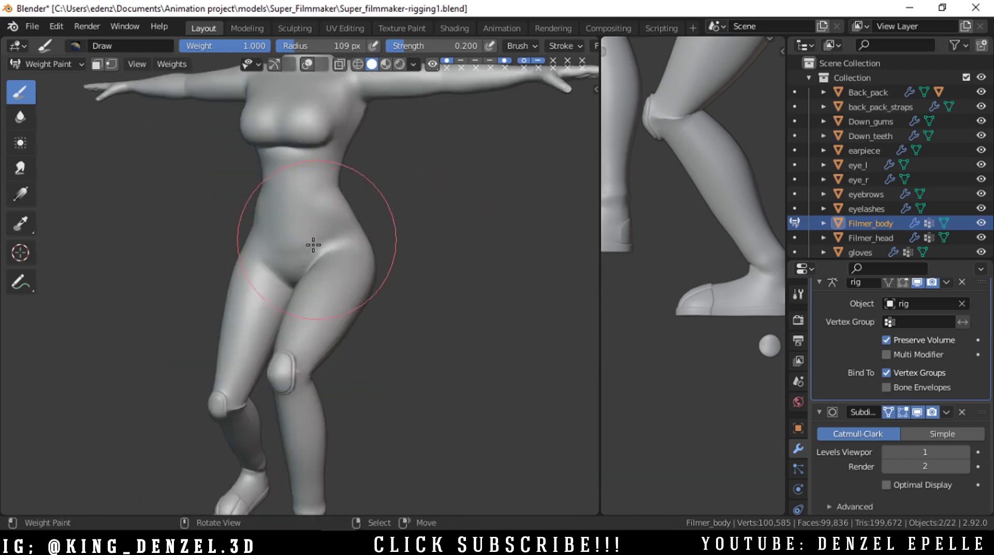
pyautogui.scroll(3, 313, 244)
pyautogui.moveTo(314, 245); pyautogui.dragTo(366, 277, button='middle')
pyautogui.scroll(-3, 393, 282)
pyautogui.moveTo(425, 285); pyautogui.dragTo(517, 352, button='middle')
# Step: Show the overlays, make thigh_twist.l the active bone, and turn on X-ray over the pelvis
pyautogui.hotkey('shift', 'alt', 'z')
pyautogui.scroll(2, 353, 316)
pyautogui.rightClick(353, 315)
pyautogui.hotkey('alt', 'z')
pyautogui.moveTo(355, 200); pyautogui.dragTo(324, 322, button='middle')
pyautogui.hotkey('alt', 'z')
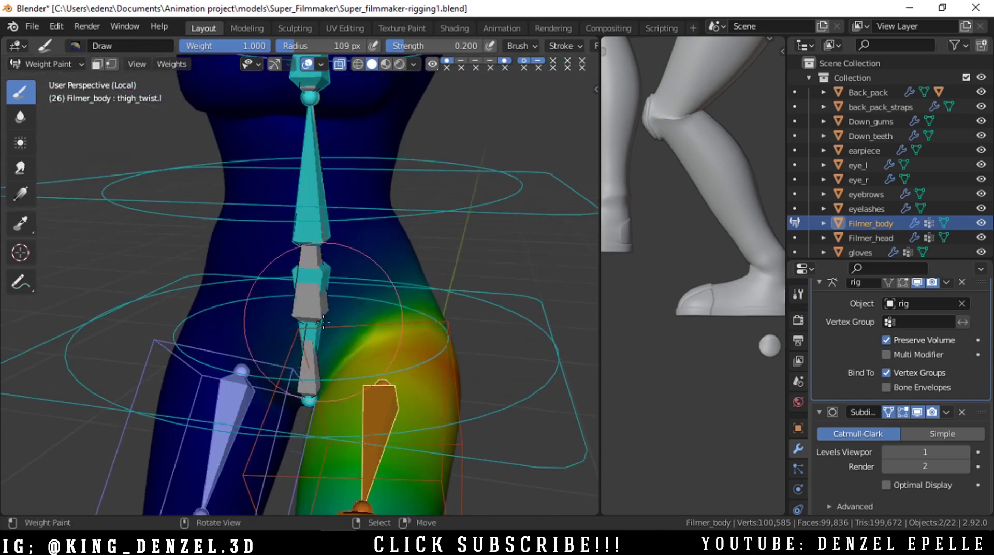
# Step: Hide the bone overlapping the pelvis and make root.x the active bone
pyautogui.keyDown('ctrl'); pyautogui.click(316, 306); pyautogui.keyUp('ctrl')
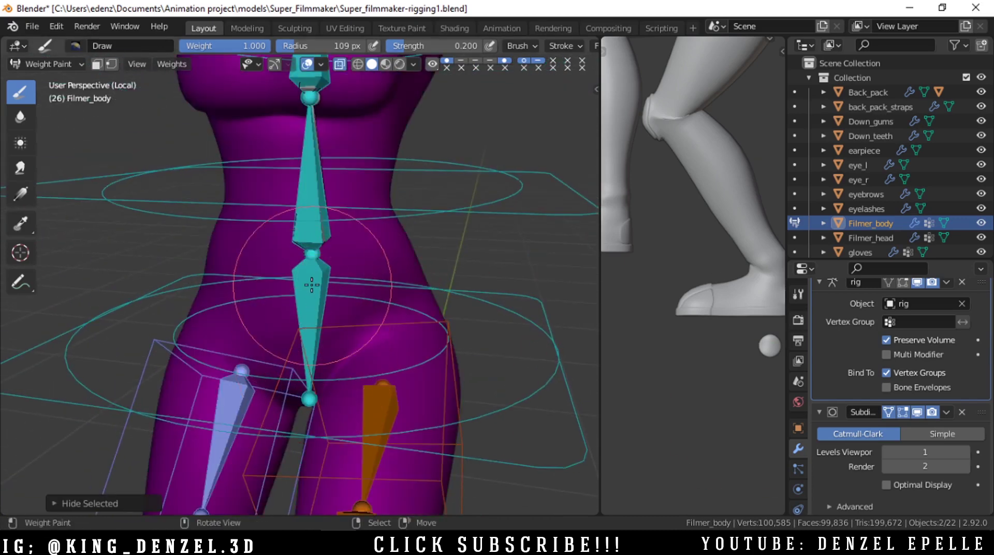
pyautogui.keyDown('ctrl'); pyautogui.click(311, 284); pyautogui.keyUp('ctrl')
# Step: Examine the root.x weights around the hips, and check the left thigh crease with the overlays hidden
pyautogui.moveTo(357, 310); pyautogui.dragTo(347, 292, button='middle')
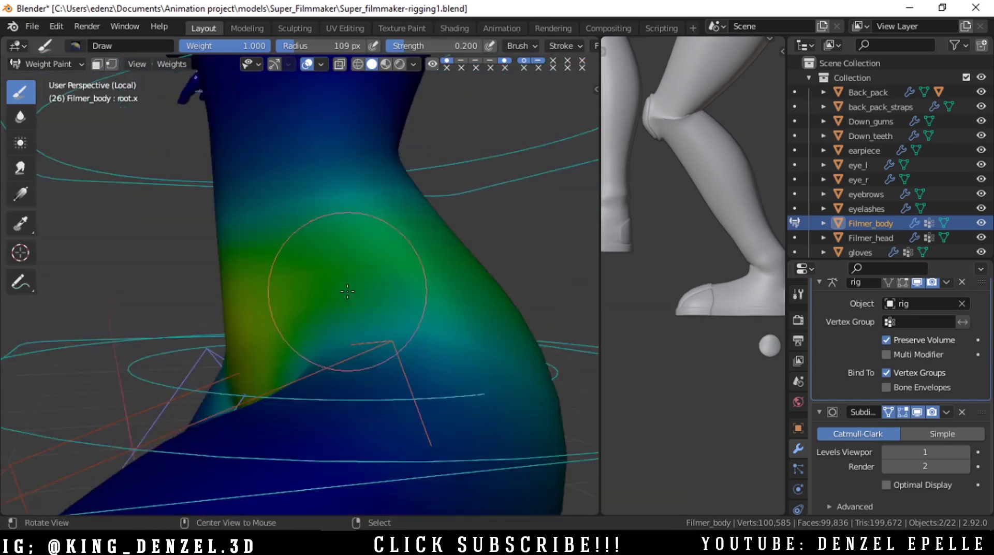
pyautogui.keyDown('alt'); pyautogui.moveTo(347, 292); pyautogui.dragTo(409, 310); pyautogui.keyUp('alt')
pyautogui.scroll(-4, 279, 367)
pyautogui.keyDown('alt'); pyautogui.moveTo(344, 328); pyautogui.dragTo(406, 315); pyautogui.keyUp('alt')
pyautogui.hotkey('shift', 'alt', 'z')
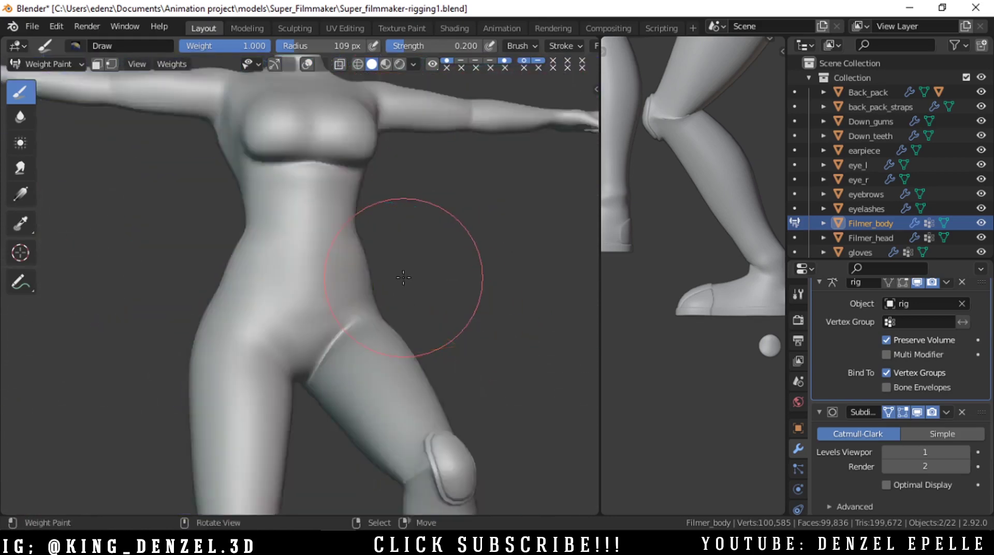
pyautogui.scroll(-3, 404, 277)
pyautogui.moveTo(403, 278); pyautogui.dragTo(308, 318, button='middle')
pyautogui.scroll(5, 308, 318)
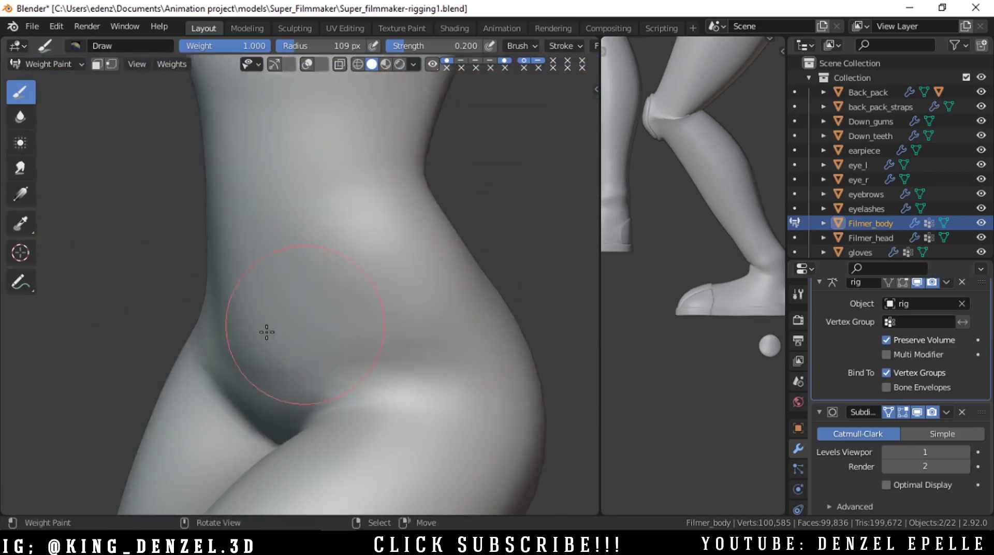
pyautogui.scroll(-4, 326, 331)
# Step: Make thigh_twist.l the active bone with brush weight 0.000, and check the hips from the front and right without overlays
pyautogui.hotkey('shift', 'alt', 'z')
pyautogui.scroll(5, 332, 336)
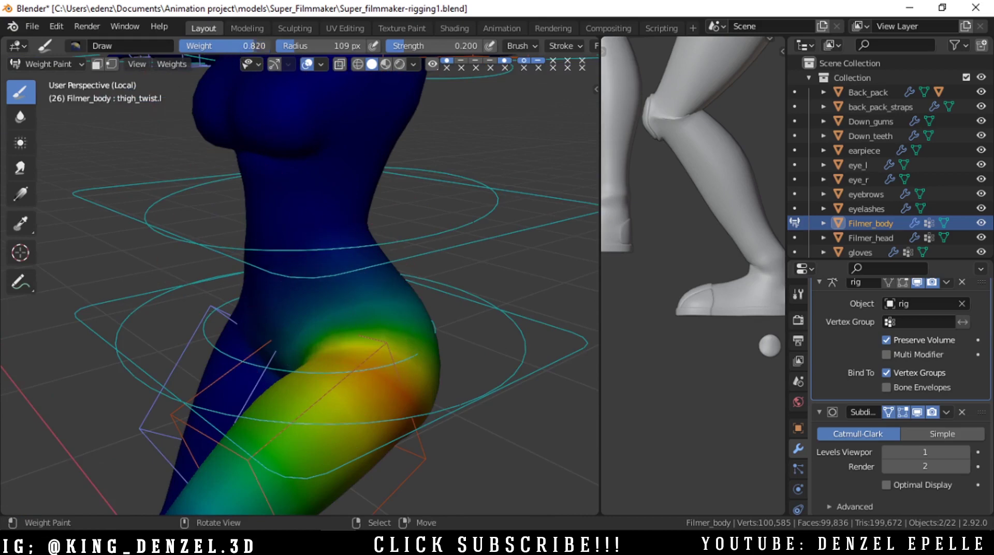
pyautogui.hotkey('shift', 'alt', 'z')
pyautogui.scroll(-4, 313, 315)
pyautogui.moveTo(312, 316); pyautogui.dragTo(410, 328, button='middle')
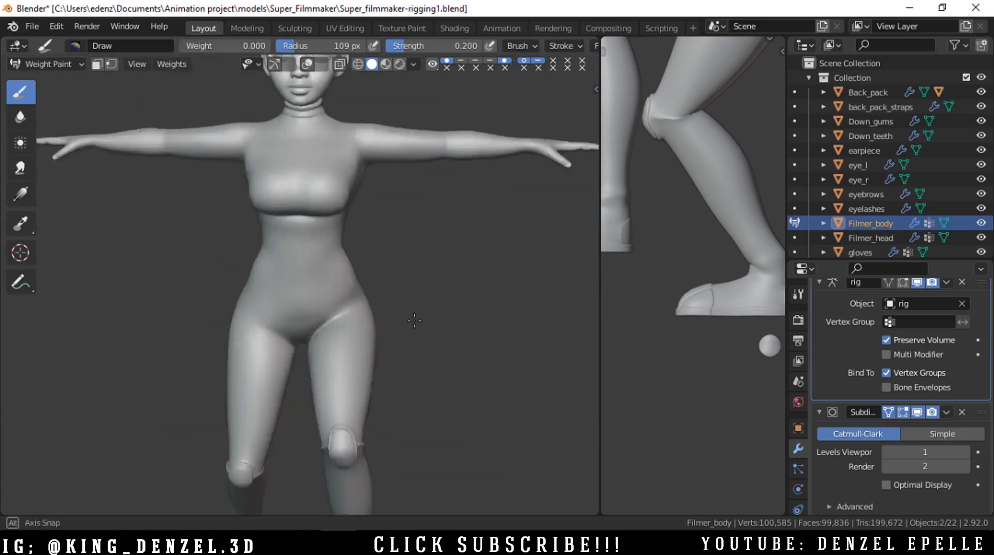
pyautogui.scroll(4, 456, 364)
pyautogui.scroll(-4, 457, 364)
pyautogui.press('`')
pyautogui.click(474, 267)
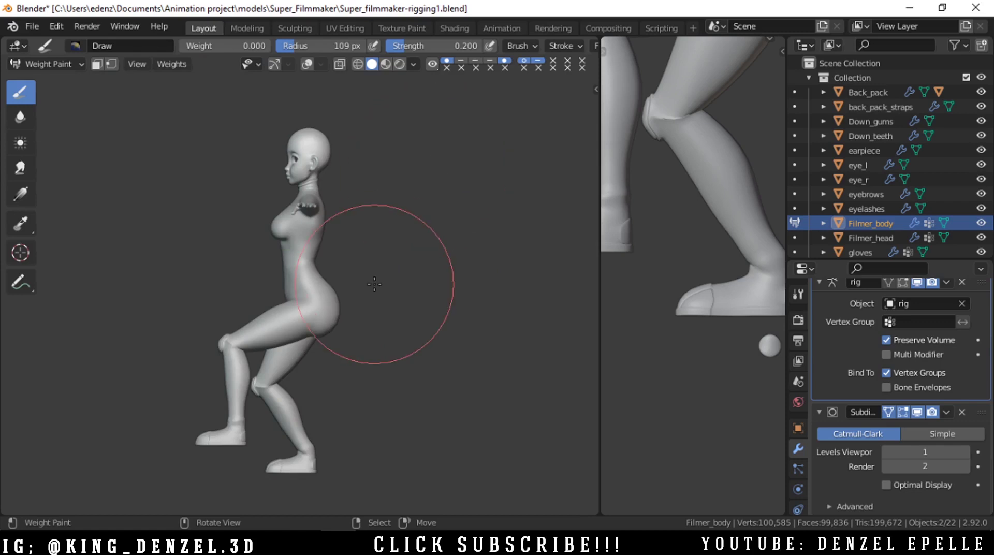
pyautogui.scroll(4, 374, 284)
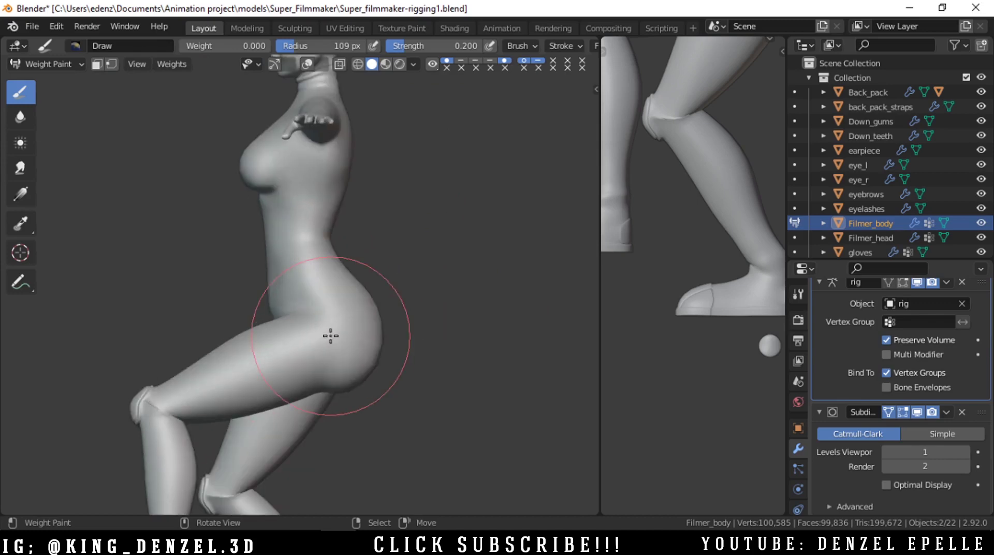
# Step: Show the overlays, make root.x the active bone with X-ray off, and set the brush weight to 1.000 in right side view
pyautogui.keyDown('shift'); pyautogui.moveTo(314, 356); pyautogui.dragTo(310, 289, button='middle'); pyautogui.keyUp('shift')
pyautogui.hotkey('alt', 'shift', 'z')
pyautogui.rightClick(232, 226)
pyautogui.hotkey('alt', 'z')
pyautogui.rightClick(263, 220)
pyautogui.scroll(-4, 287, 269)
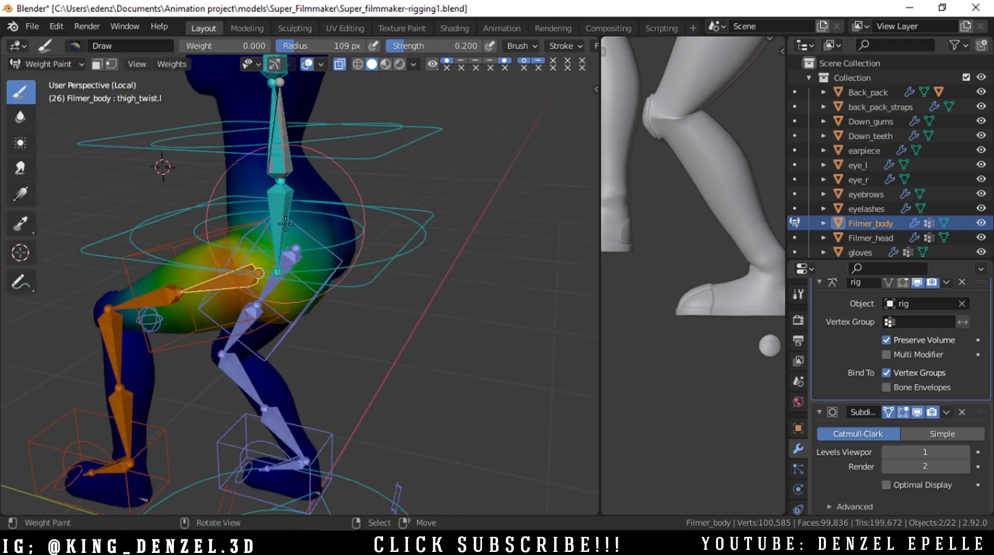
pyautogui.rightClick(283, 222)
pyautogui.hotkey('alt', 'z')
pyautogui.scroll(2, 298, 222)
pyautogui.moveTo(326, 222); pyautogui.dragTo(252, 225, button='middle')
pyautogui.press('KP_3')
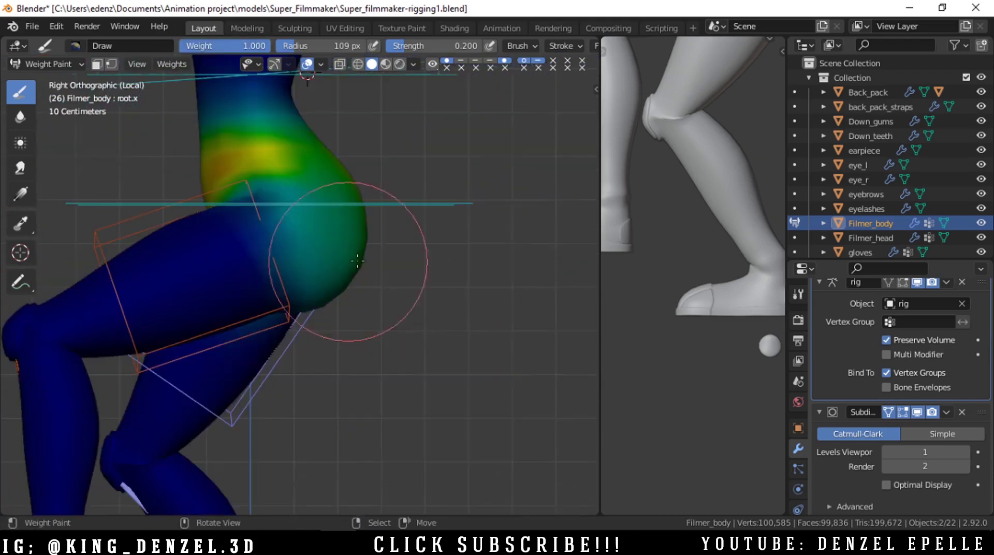
# Step: Bring the hips into the second viewport, and paint root.x weight at 1.000 over the back of the left hip
pyautogui.keyDown('shift'); pyautogui.moveTo(719, 150); pyautogui.dragTo(668, 307, button='middle'); pyautogui.keyUp('shift')
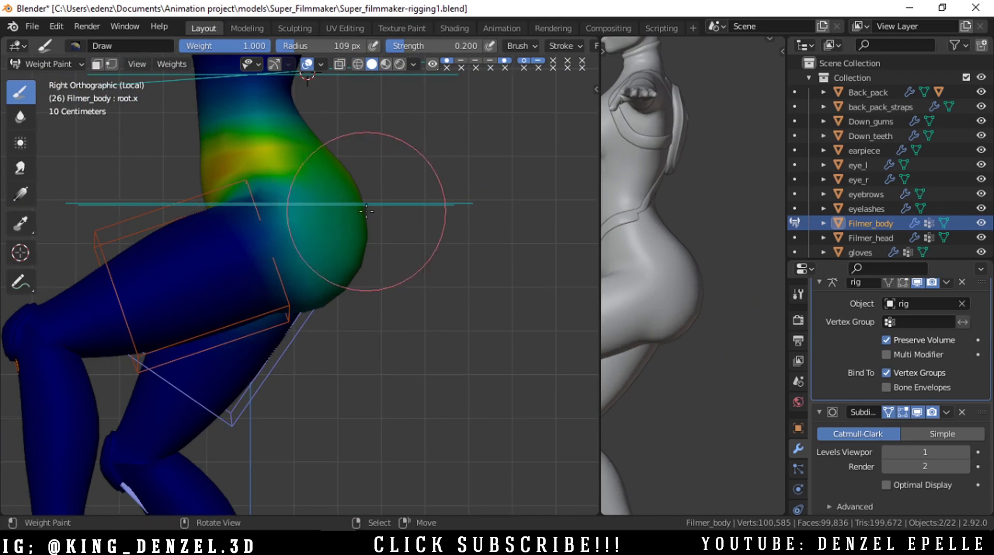
pyautogui.moveTo(366, 210)
pyautogui.mouseDown(button='middle')
pyautogui.moveTo(251, 262)
pyautogui.moveTo(241, 188)
pyautogui.mouseUp(button='middle')
pyautogui.moveTo(241, 189)
pyautogui.mouseDown()
pyautogui.moveTo(249, 224)
pyautogui.moveTo(307, 208)
pyautogui.mouseUp()
pyautogui.press('KP_3')
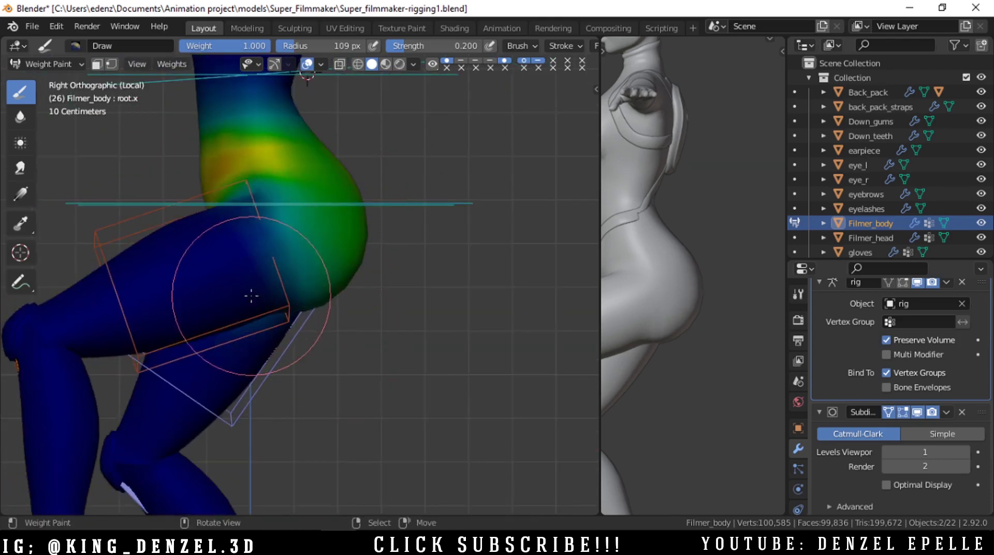
# Step: Make thigh_twist.l the active bone and reduce its weight around the left hip with the Draw brush at 0.000
pyautogui.press('w')
pyautogui.rightClick(234, 262)
pyautogui.moveTo(234, 261); pyautogui.dragTo(189, 222, button='middle')
pyautogui.moveTo(235, 234)
pyautogui.mouseDown()
pyautogui.moveTo(200, 244)
pyautogui.moveTo(322, 262)
pyautogui.moveTo(251, 251)
pyautogui.mouseUp()
pyautogui.press('KP_3')
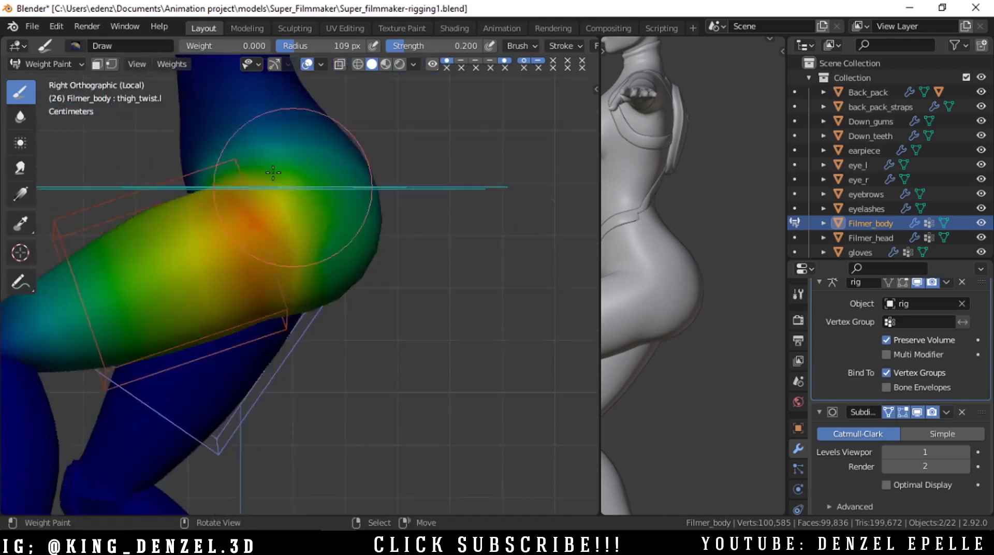
# Step: Remove more thigh_twist.l weight around the left buttock and upper thigh with brush weight 0.000, and turn on X-ray
pyautogui.moveTo(354, 197); pyautogui.dragTo(312, 209, button='middle')
pyautogui.moveTo(313, 208)
pyautogui.mouseDown()
pyautogui.moveTo(283, 248)
pyautogui.moveTo(211, 259)
pyautogui.mouseUp()
pyautogui.press('KP_3')
pyautogui.hotkey('alt', 'z')
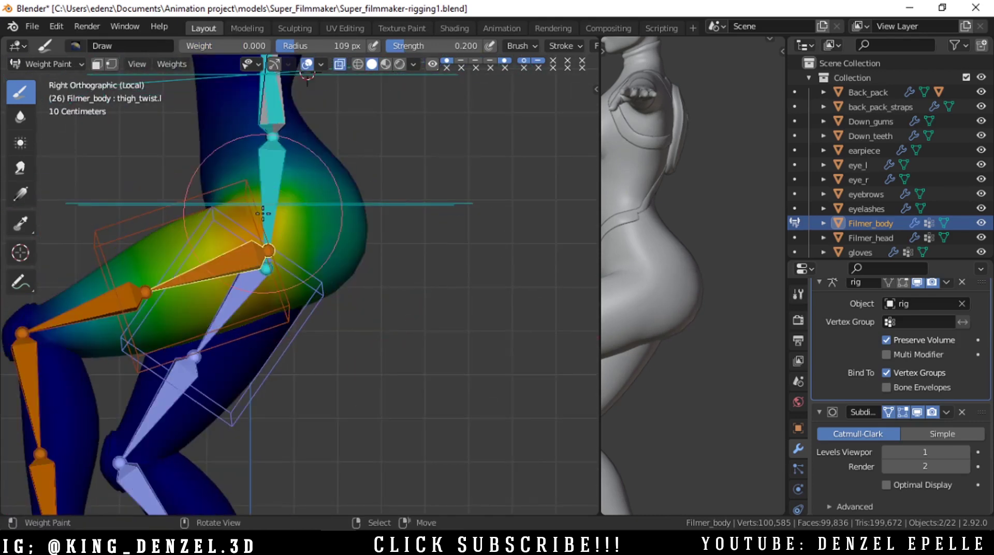
# Step: Make root.x the active bone with X-ray off, set the brush weight to 1.000, and compare the hips before and after the last change
pyautogui.rightClick(274, 166)
pyautogui.hotkey('alt', 'z')
pyautogui.moveTo(321, 218); pyautogui.dragTo(285, 227, button='middle')
pyautogui.moveTo(223, 46); pyautogui.dragTo(269, 46)
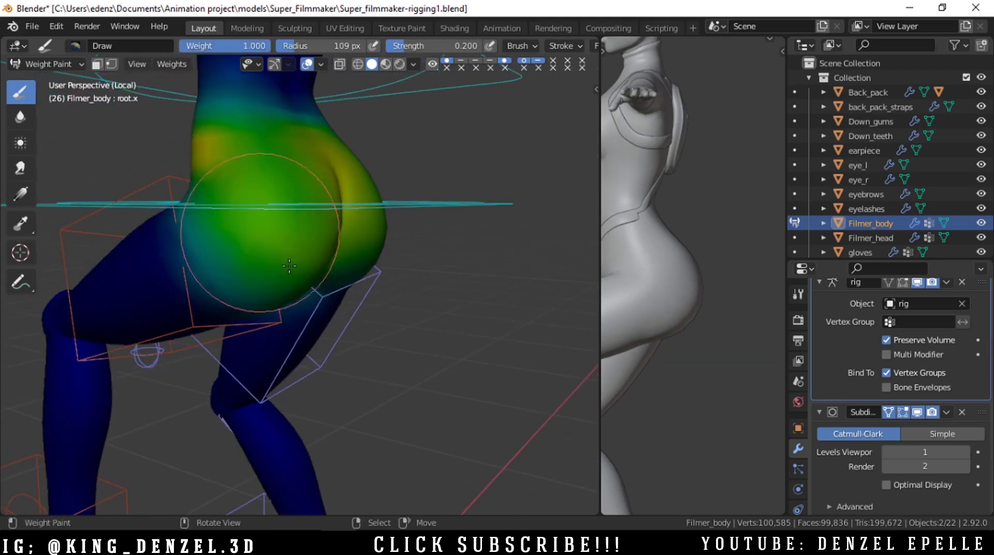
pyautogui.hotkey('ctrl', 'z')
pyautogui.hotkey('ctrl', 'shift', 'z')
pyautogui.hotkey('ctrl', 'shift', 'z')
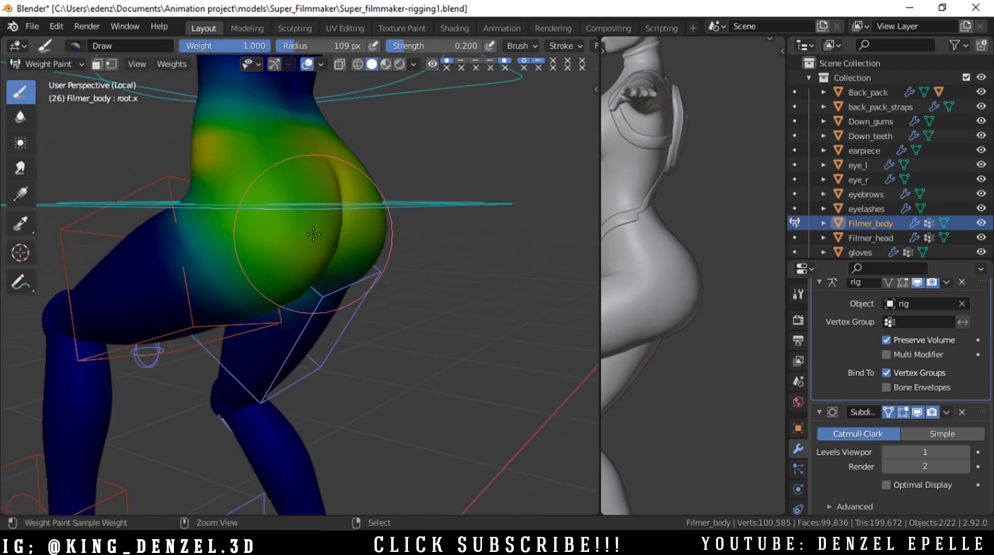
# Step: Move the left foot control c_foot_ik.l down and backward in right side view to straighten the left leg
pyautogui.scroll(-4, 306, 230)
pyautogui.moveTo(290, 239); pyautogui.dragTo(181, 259, button='middle')
pyautogui.scroll(4, 248, 264)
pyautogui.moveTo(249, 264); pyautogui.dragTo(266, 240, button='middle')
pyautogui.scroll(-5, 296, 181)
pyautogui.press('`')
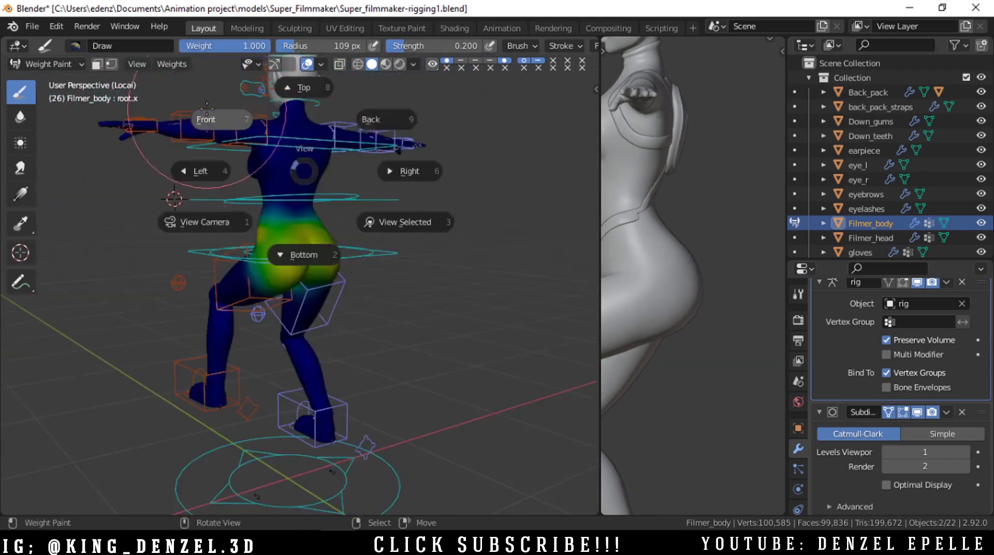
pyautogui.click(212, 122)
pyautogui.scroll(-4, 274, 306)
pyautogui.scroll(4, 275, 307)
pyautogui.rightClick(207, 316)
pyautogui.press('g')
pyautogui.rightClick(330, 306)
pyautogui.press('`')
pyautogui.click(331, 321)
pyautogui.press('g')
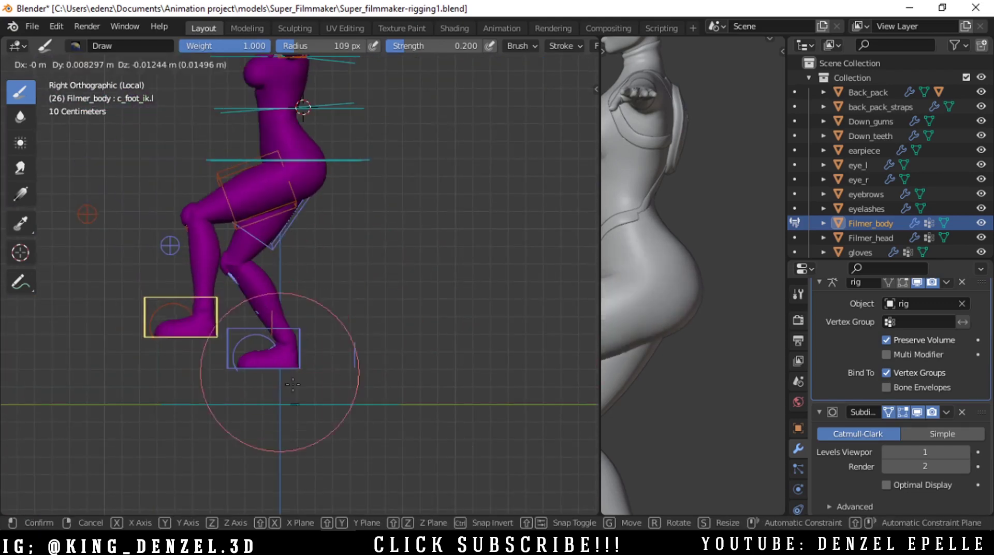
pyautogui.click(426, 409)
# Step: Preview the extended leg pose in Material Preview shading and examine the body from the side and front
pyautogui.moveTo(426, 409)
pyautogui.mouseDown(button='middle')
pyautogui.moveTo(423, 321)
pyautogui.moveTo(264, 279)
pyautogui.moveTo(332, 336)
pyautogui.moveTo(316, 327)
pyautogui.mouseUp(button='middle')
pyautogui.press('z')
pyautogui.click(319, 381)
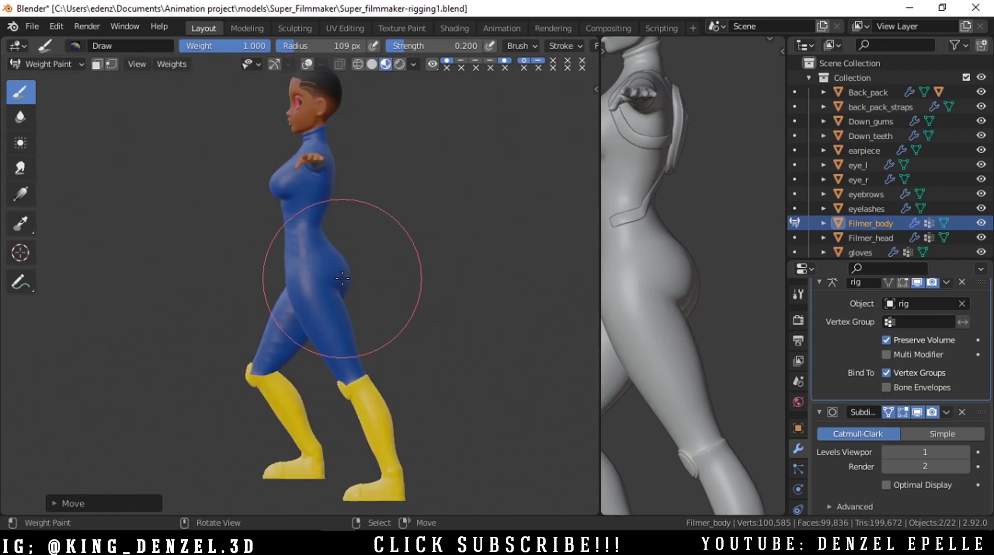
pyautogui.moveTo(333, 322); pyautogui.dragTo(410, 262, button='middle')
pyautogui.scroll(-2, 305, 264)
pyautogui.scroll(4, 282, 266)
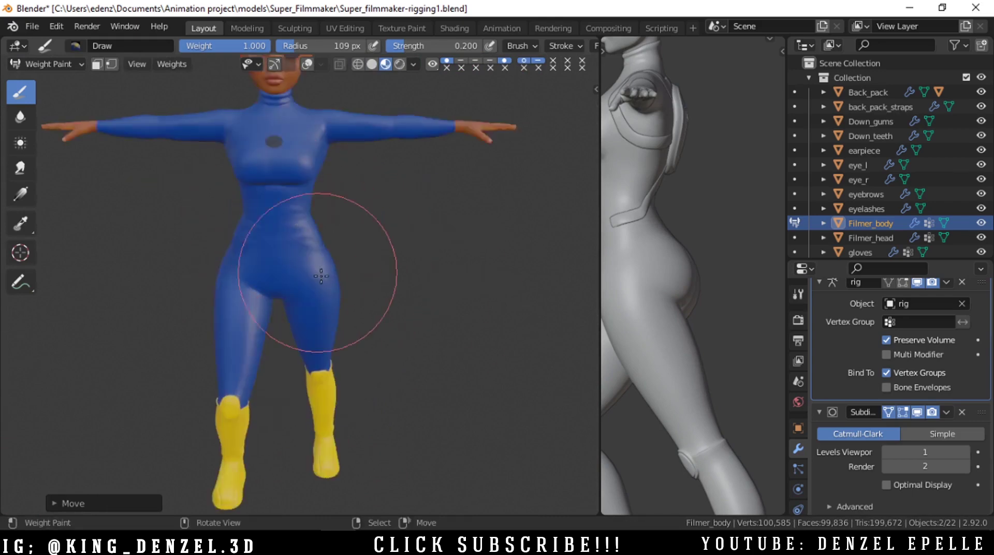
pyautogui.scroll(-2, 309, 269)
# Step: Return to Solid shading with overlays shown, and compare the body before and after the left foot's move
pyautogui.hotkey('ctrl', 'z')
pyautogui.press('z')
pyautogui.click(418, 245)
pyautogui.scroll(2, 317, 280)
pyautogui.hotkey('shift', 'alt', 'z')
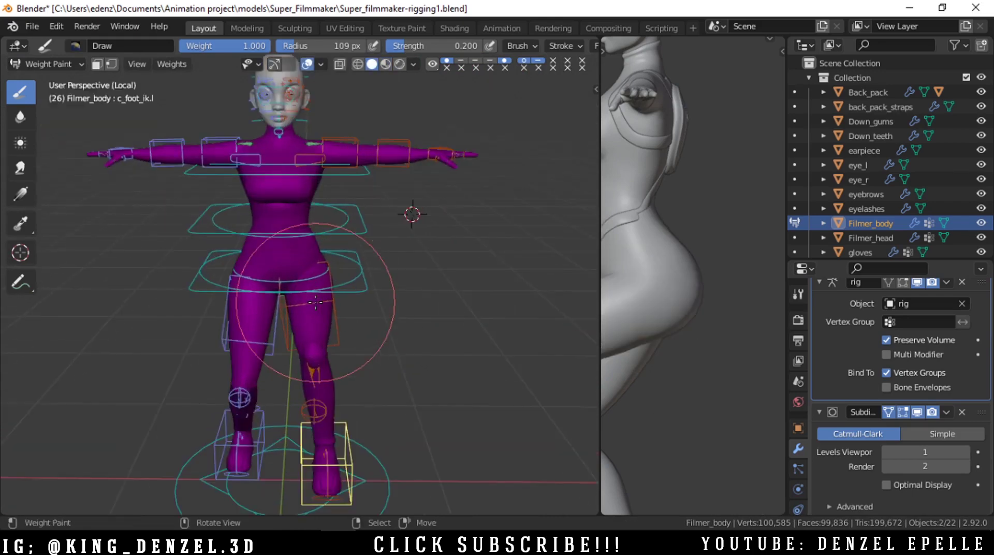
pyautogui.hotkey('shift', 'alt', 'z')
pyautogui.hotkey('shift', 'alt', 'z')
pyautogui.hotkey('ctrl', 'z')
# Step: Rotate the left upper-arm control c_arm_fk.l down toward the body in front view
pyautogui.press('`')
pyautogui.keyDown('shift'); pyautogui.moveTo(322, 196); pyautogui.dragTo(332, 377, button='middle'); pyautogui.keyUp('shift')
pyautogui.scroll(3, 331, 377)
pyautogui.press('`')
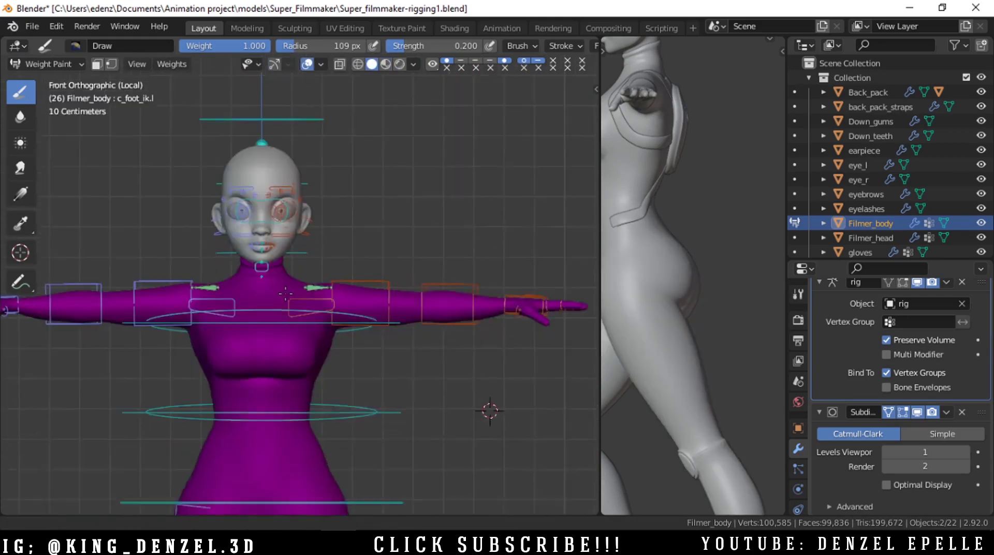
pyautogui.keyDown('shift'); pyautogui.moveTo(349, 411); pyautogui.dragTo(343, 327, button='middle'); pyautogui.keyUp('shift')
pyautogui.press('`')
pyautogui.click(386, 328)
pyautogui.keyDown('shift'); pyautogui.moveTo(345, 434); pyautogui.dragTo(339, 408, button='middle'); pyautogui.keyUp('shift')
pyautogui.scroll(1, 336, 404)
pyautogui.press('`')
pyautogui.keyDown('shift'); pyautogui.moveTo(368, 168); pyautogui.dragTo(325, 282, button='middle'); pyautogui.keyUp('shift')
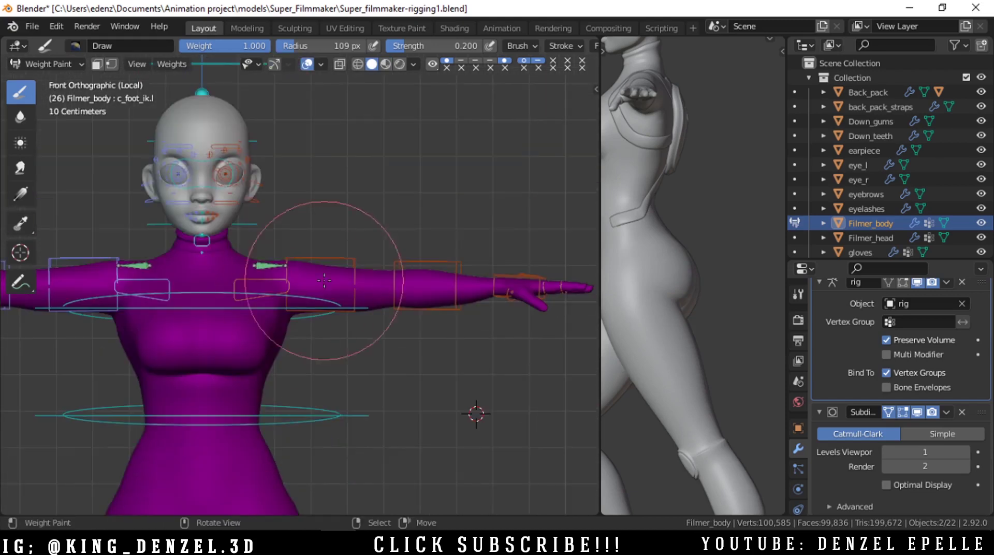
pyautogui.rightClick(315, 260)
pyautogui.press('r')
pyautogui.rightClick(420, 293)
pyautogui.scroll(2, 404, 269)
pyautogui.press('r')
pyautogui.click(374, 379)
# Step: Make shoulder.l the active bone with X-ray off and examine its weights around the lowered left shoulder
pyautogui.hotkey('alt', 'z')
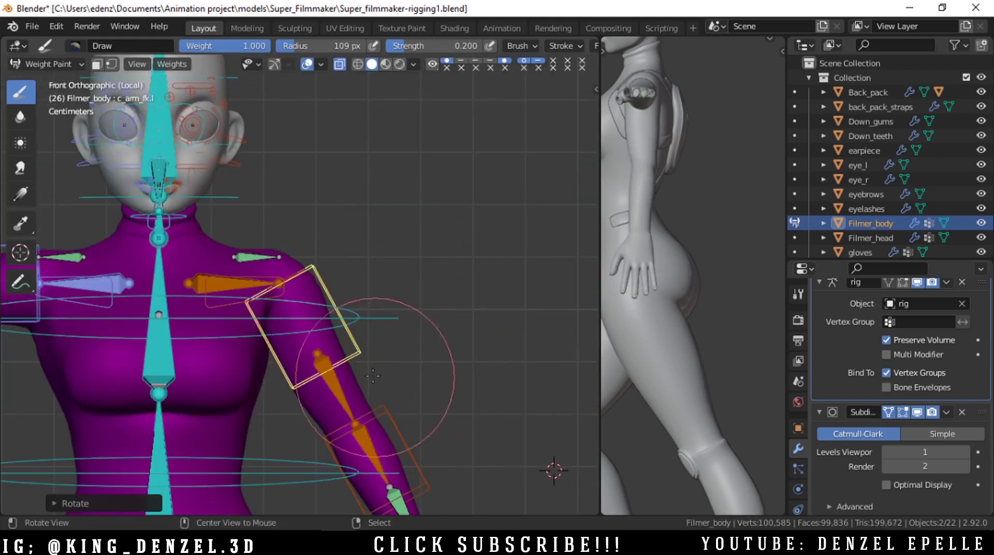
pyautogui.rightClick(332, 389)
pyautogui.hotkey('alt', 'z')
pyautogui.hotkey('alt', 'z')
pyautogui.rightClick(261, 258)
pyautogui.hotkey('alt', 'z')
pyautogui.scroll(4, 322, 316)
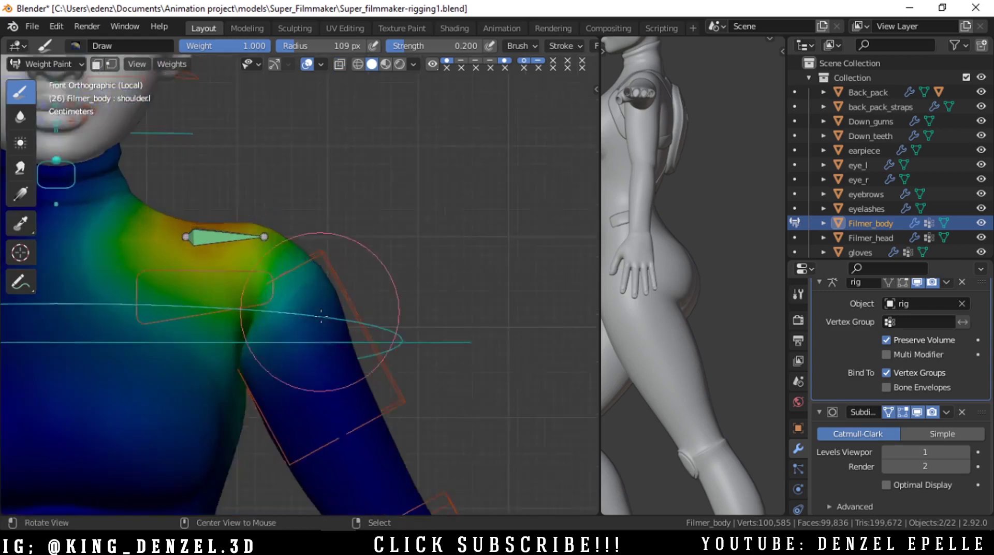
pyautogui.moveTo(324, 318); pyautogui.dragTo(321, 367, button='middle')
pyautogui.press('KP_1')
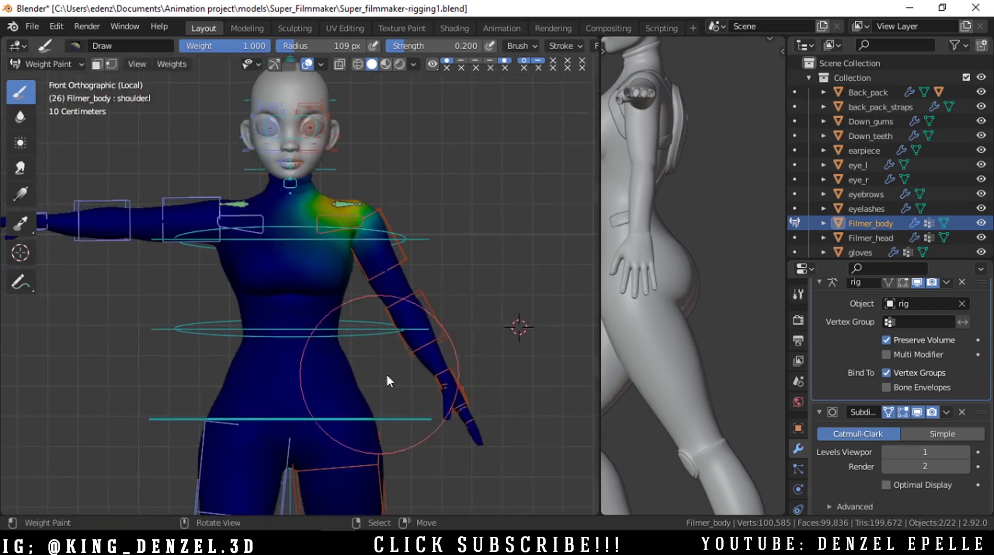
pyautogui.scroll(2, 381, 372)
pyautogui.keyDown('shift'); pyautogui.moveTo(310, 298); pyautogui.dragTo(321, 149, button='middle'); pyautogui.keyUp('shift')
pyautogui.rightClick(456, 201)
pyautogui.press('r')
pyautogui.rightClick(412, 331)
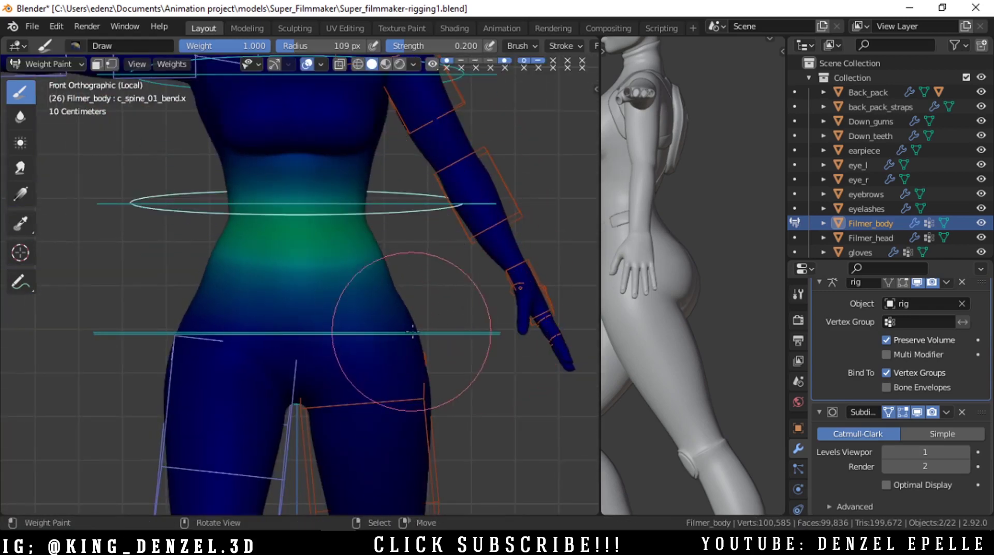
# Step: Test-rotate the hip control, examine the body from behind with overlays hidden, and undo the rotation
pyautogui.rightClick(435, 334)
pyautogui.press('r')
pyautogui.click(451, 302)
pyautogui.scroll(-3, 446, 301)
pyautogui.moveTo(414, 293); pyautogui.dragTo(145, 248, button='middle')
pyautogui.hotkey('alt', 'shift', 'z')
pyautogui.scroll(-5, 260, 308)
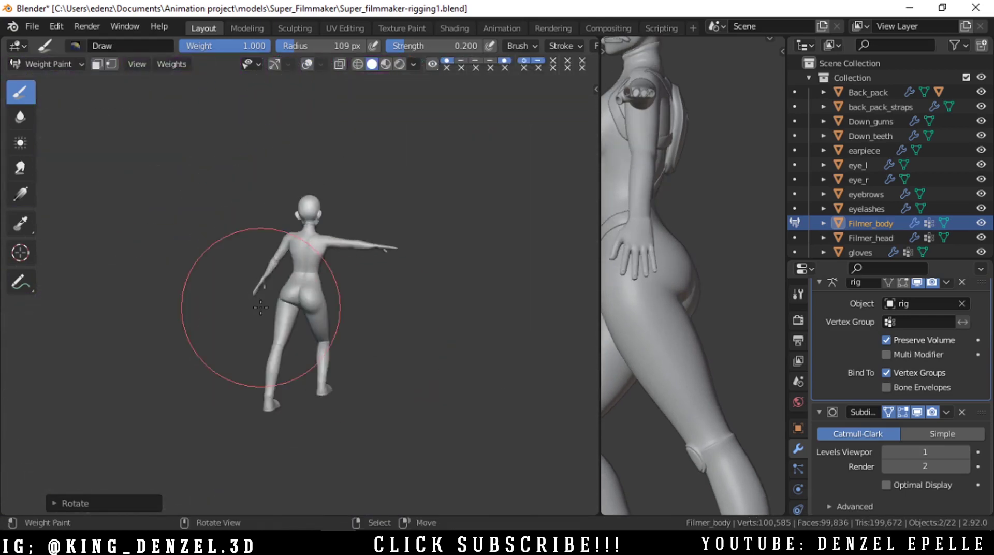
pyautogui.press('KP_1')
pyautogui.scroll(6, 280, 271)
pyautogui.hotkey('ctrl', 'z')
pyautogui.hotkey('alt', 'shift', 'z')
# Step: Try rotating c_root_master.x by about -15° in front view with X-ray on
pyautogui.scroll(2, 331, 158)
pyautogui.keyDown('shift'); pyautogui.moveTo(332, 158); pyautogui.dragTo(373, 331, button='middle'); pyautogui.keyUp('shift')
pyautogui.scroll(2, 372, 332)
pyautogui.scroll(-2, 374, 331)
pyautogui.keyDown('shift'); pyautogui.moveTo(389, 440); pyautogui.dragTo(373, 243, button='middle'); pyautogui.keyUp('shift')
pyautogui.scroll(-2, 378, 244)
pyautogui.press('r')
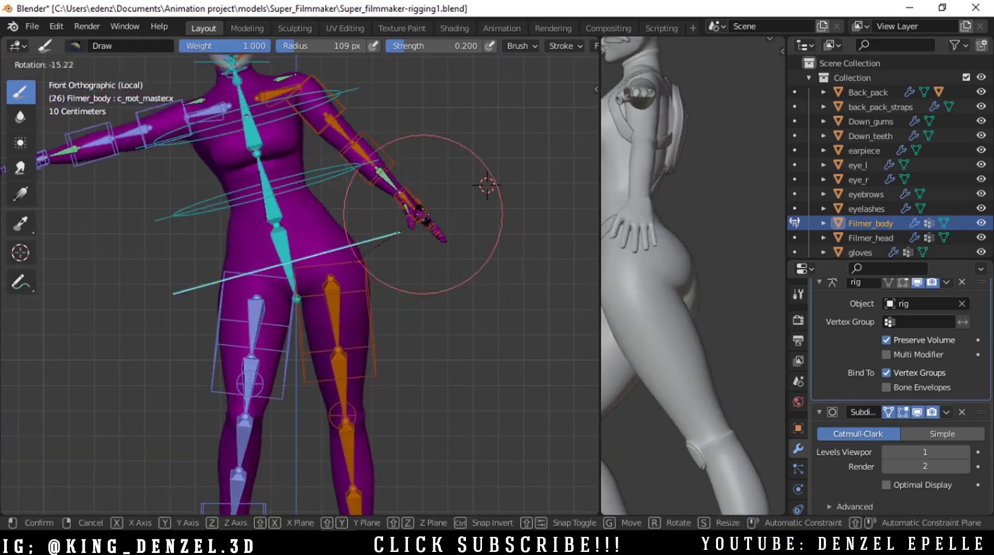
pyautogui.click(423, 214)
pyautogui.moveTo(423, 214); pyautogui.dragTo(402, 318, button='middle')
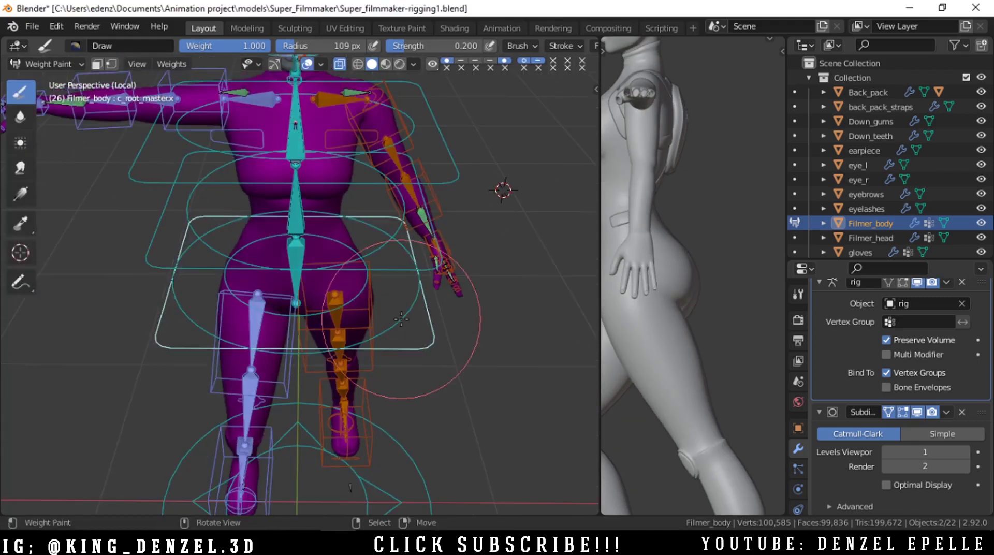
# Step: Rotate the left foot control c_foot_ik.l by about -10° in right side view
pyautogui.rightClick(401, 319)
pyautogui.press('`')
pyautogui.click(365, 282)
pyautogui.rightClick(363, 275)
pyautogui.scroll(-4, 360, 277)
pyautogui.keyDown('shift'); pyautogui.moveTo(317, 371); pyautogui.dragTo(301, 271, button='middle'); pyautogui.keyUp('shift')
pyautogui.scroll(4, 302, 271)
pyautogui.press('`')
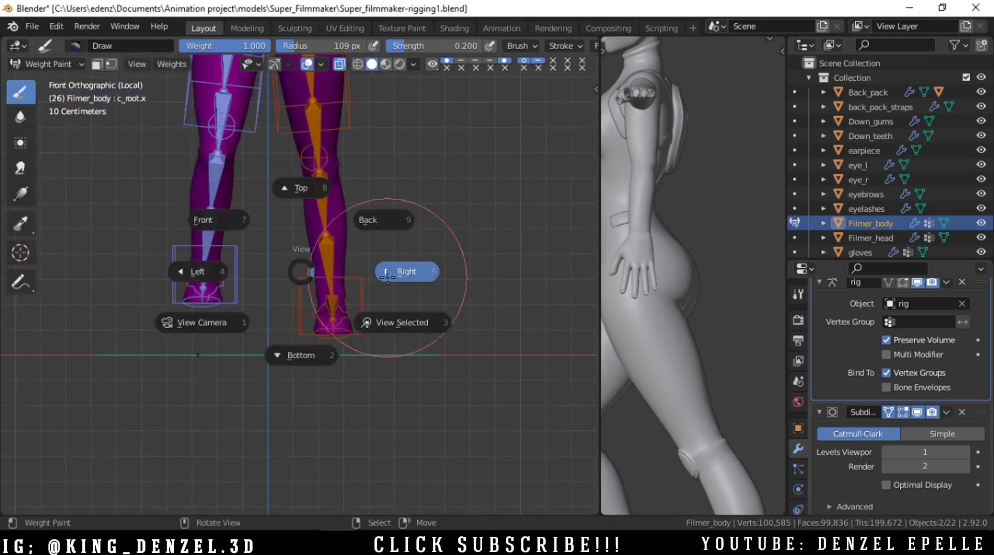
pyautogui.click(387, 275)
pyautogui.click(455, 311)
pyautogui.press('r')
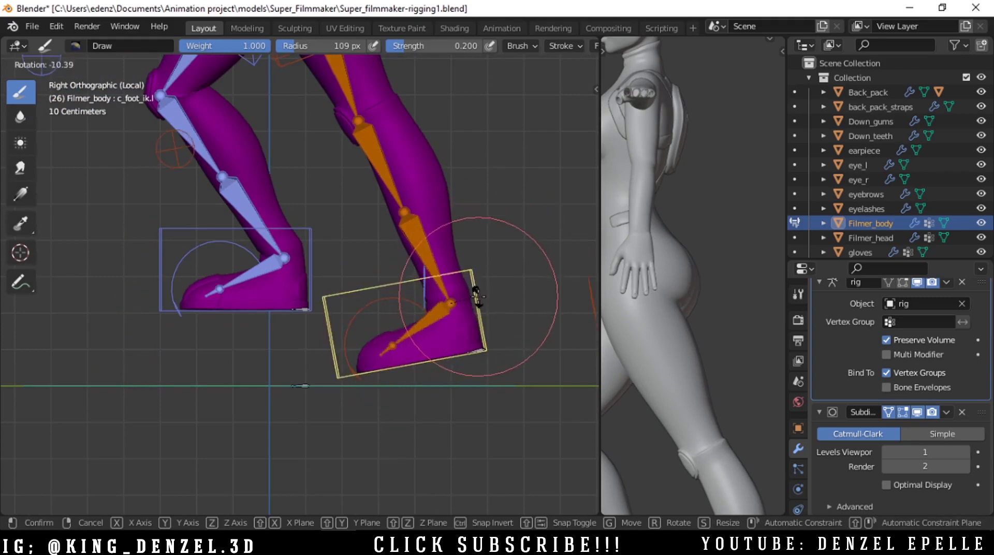
pyautogui.click(476, 296)
# Step: Examine the walking pose with overlays hidden, and show the overlays again in front view
pyautogui.scroll(-3, 388, 222)
pyautogui.moveTo(389, 222); pyautogui.dragTo(399, 277, button='middle')
pyautogui.scroll(-2, 400, 278)
pyautogui.press('`')
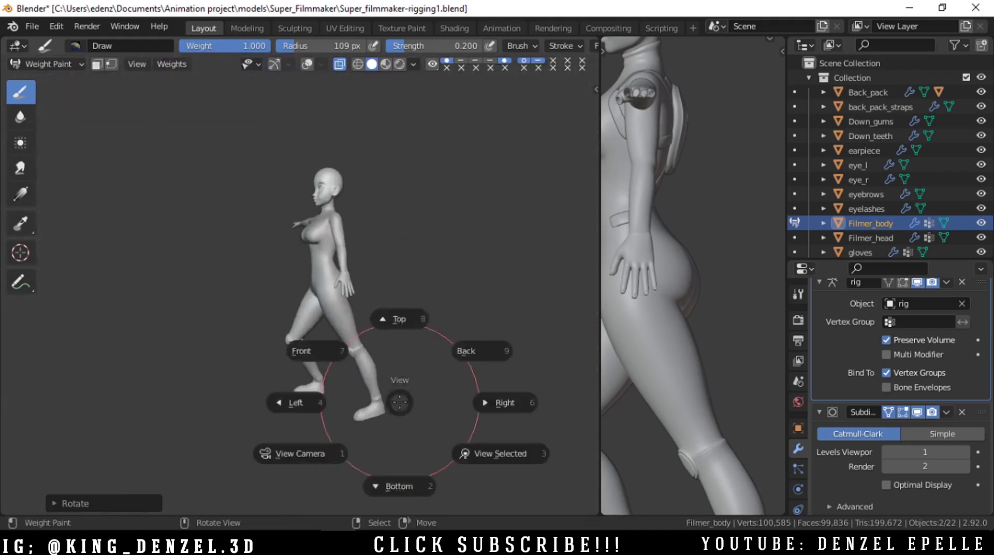
pyautogui.click(332, 344)
pyautogui.scroll(6, 308, 197)
pyautogui.click(307, 66)
# Step: Rotate the right upper-arm control c_arm_fk.r down toward the body in front view, and save the file
pyautogui.scroll(-2, 342, 280)
pyautogui.scroll(1, 332, 296)
pyautogui.keyDown('shift'); pyautogui.moveTo(127, 316); pyautogui.dragTo(216, 256, button='middle'); pyautogui.keyUp('shift')
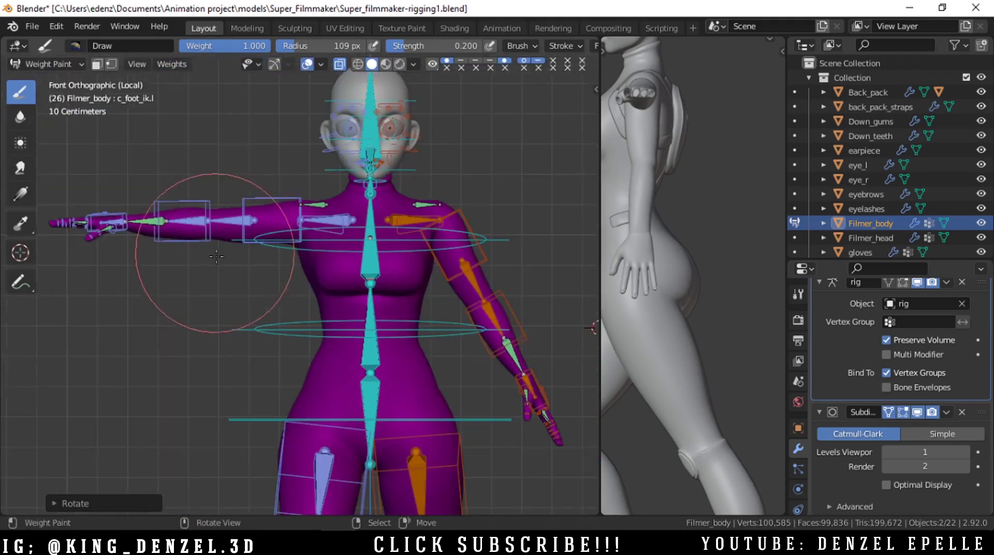
pyautogui.rightClick(249, 245)
pyautogui.press('r')
pyautogui.click(395, 173)
pyautogui.scroll(3, 336, 238)
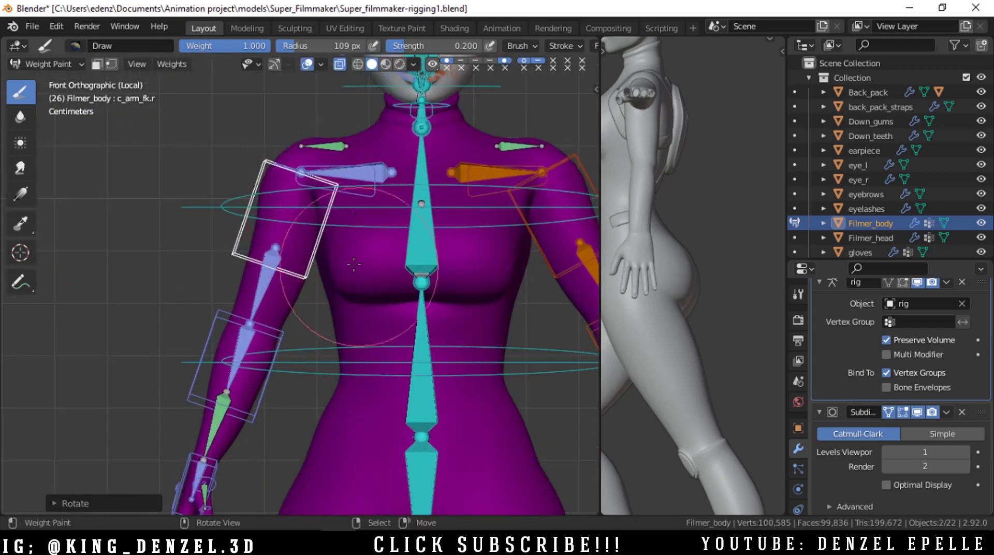
pyautogui.click(348, 263)
pyautogui.hotkey('ctrl', 'z')
pyautogui.hotkey('ctrl', 's')
# Step: Rotate the right shoulder control c_shoulder.r by about -8°, copy its pose, and paste it mirrored
pyautogui.keyDown('shift'); pyautogui.moveTo(342, 262); pyautogui.dragTo(312, 335, button='middle'); pyautogui.keyUp('shift')
pyautogui.rightClick(334, 263)
pyautogui.press('r')
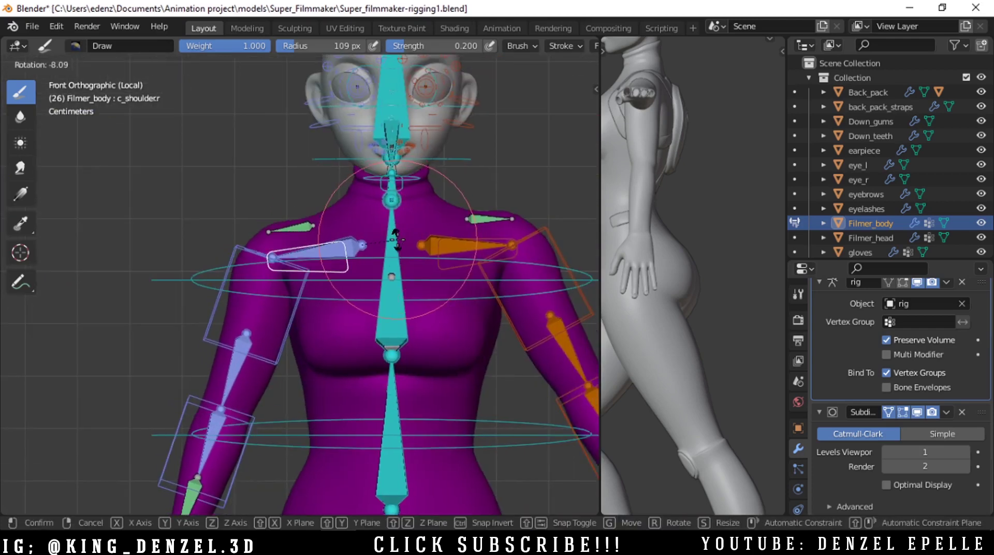
pyautogui.click(401, 234)
pyautogui.hotkey('ctrl', 'c')
pyautogui.hotkey('ctrl', 'shift', 'v')
# Step: Make shoulder.r the active bone with X-ray off, and set the brush weight to 0.000 and strength to 1.000
pyautogui.scroll(3, 363, 243)
pyautogui.keyDown('shift'); pyautogui.moveTo(361, 242); pyautogui.dragTo(473, 294, button='middle'); pyautogui.keyUp('shift')
pyautogui.rightClick(327, 331)
pyautogui.scroll(2, 357, 259)
pyautogui.click(340, 65)
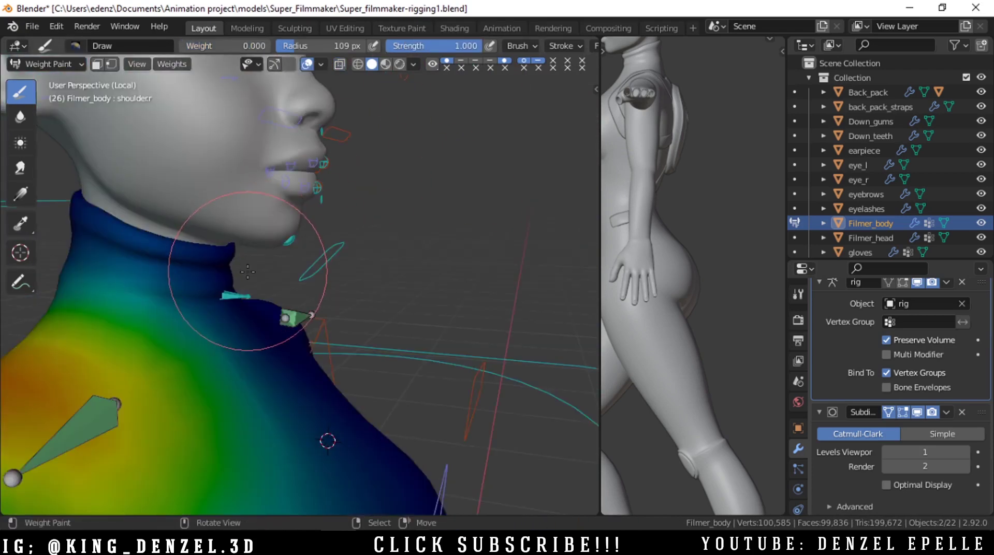
# Step: Examine the shoulder.r weights around the neck and right shoulder from the front and back
pyautogui.scroll(-2, 249, 269)
pyautogui.moveTo(248, 269); pyautogui.dragTo(390, 251, button='middle')
pyautogui.scroll(3, 435, 317)
pyautogui.press('KP_1')
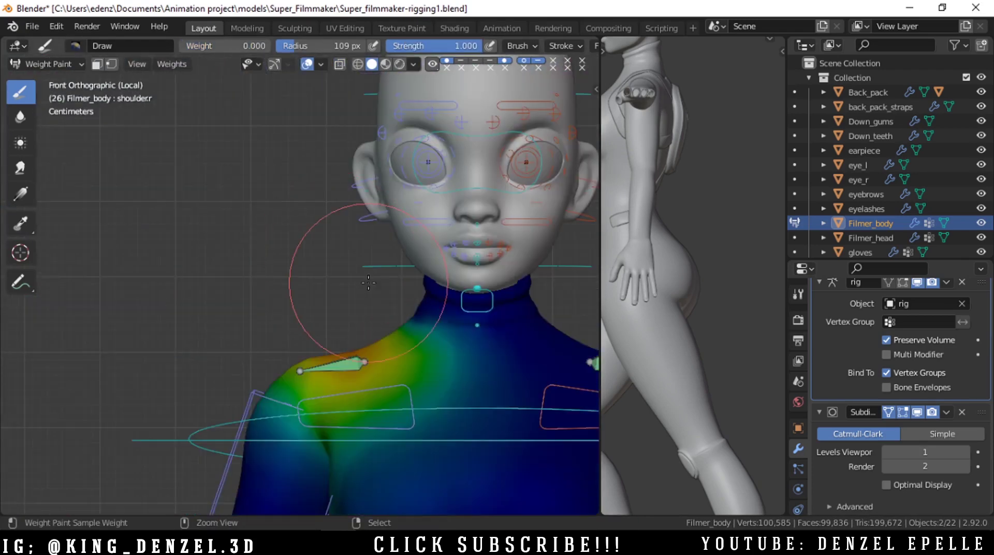
pyautogui.scroll(3, 373, 328)
pyautogui.moveTo(372, 328); pyautogui.dragTo(296, 299, button='middle')
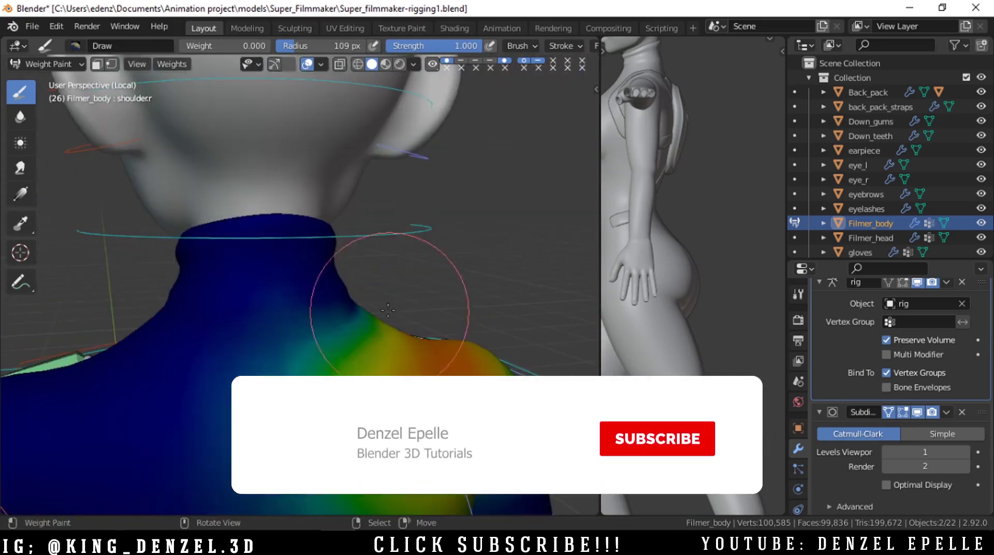
pyautogui.keyDown('alt'); pyautogui.moveTo(296, 299); pyautogui.dragTo(310, 240); pyautogui.keyUp('alt')
# Step: Make c_skull_01.x the active bone and test-rotate the head in right side view to check the collar
pyautogui.press('`')
pyautogui.click(464, 302)
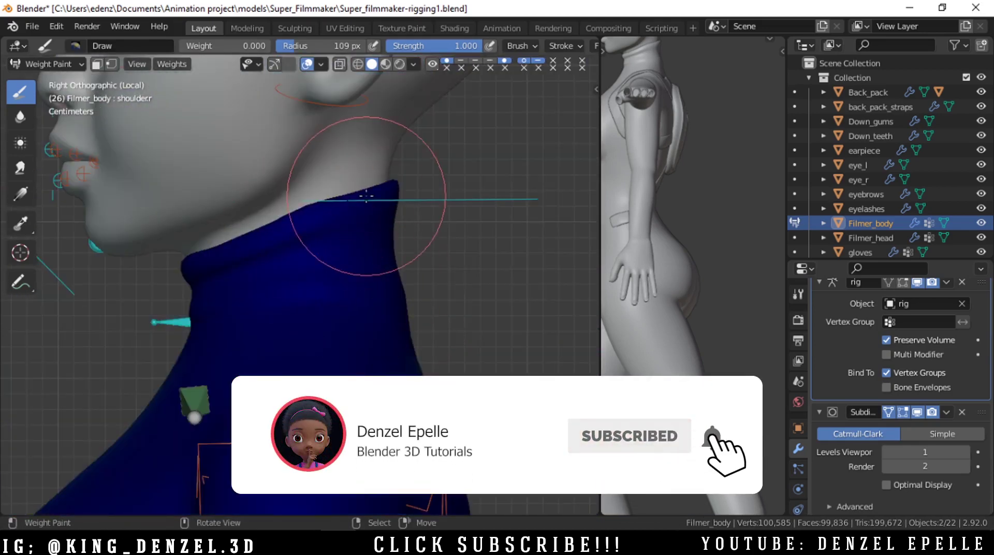
pyautogui.rightClick(368, 197)
pyautogui.scroll(-4, 346, 231)
pyautogui.press('r')
pyautogui.rightClick(383, 283)
pyautogui.scroll(3, 382, 284)
pyautogui.moveTo(381, 284); pyautogui.dragTo(377, 273, button='middle')
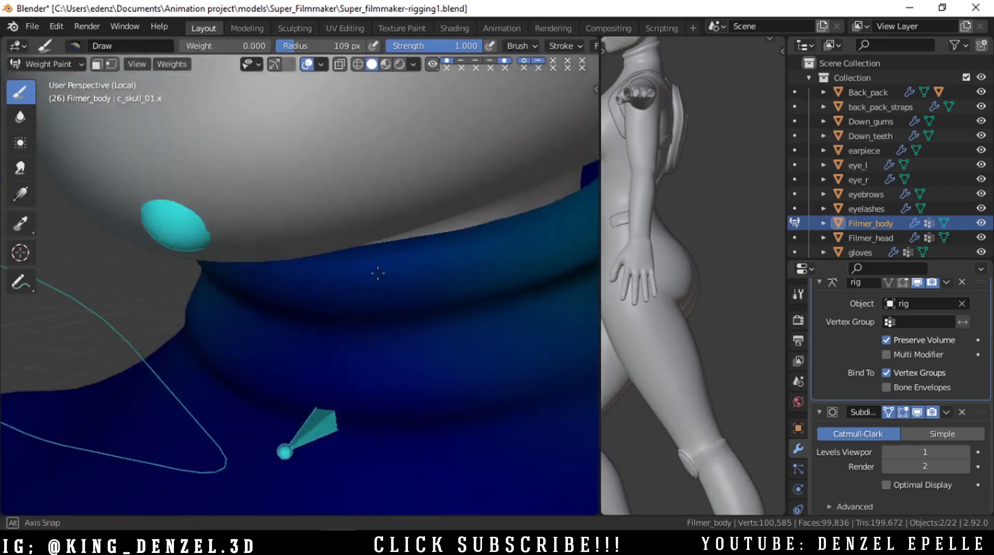
# Step: Set the brush weight to 1.000 and strength to 0.3, and try painting c_skull_01.x weight on the front of the collar
pyautogui.scroll(-4, 378, 273)
pyautogui.moveTo(233, 45); pyautogui.dragTo(279, 45)
pyautogui.hotkey('shift', 'f')
pyautogui.write('.3')
pyautogui.press('Return')
pyautogui.scroll(3, 319, 280)
pyautogui.moveTo(321, 300); pyautogui.dragTo(318, 258, button='middle')
pyautogui.moveTo(322, 239); pyautogui.dragTo(300, 224)
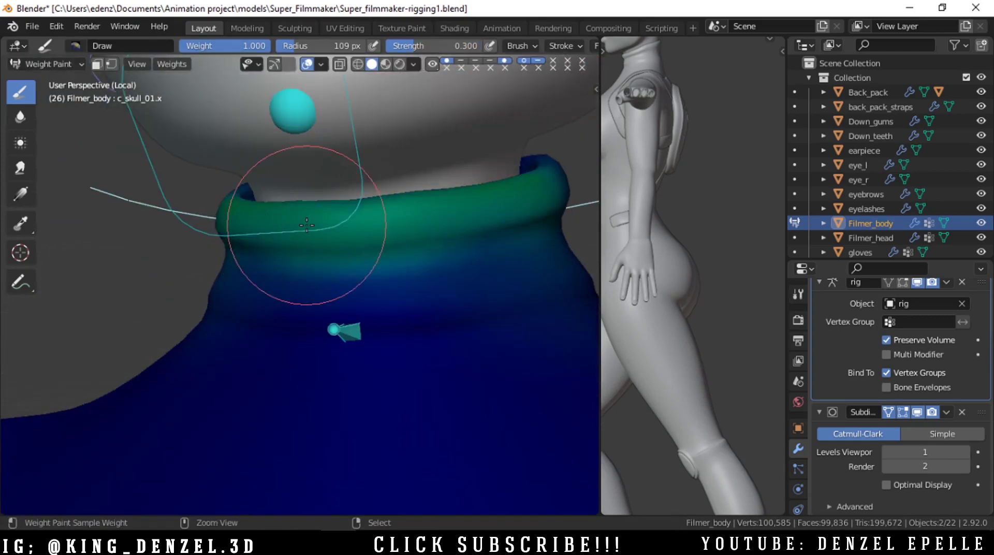
pyautogui.hotkey('ctrl', 'z')
# Step: Lower the brush strength to 0.1 and paint c_skull_01.x weight over the front of the collar
pyautogui.hotkey('shift', 'f')
pyautogui.write('.1')
pyautogui.press('Return')
pyautogui.moveTo(383, 205)
pyautogui.mouseDown()
pyautogui.moveTo(310, 215)
pyautogui.moveTo(317, 258)
pyautogui.mouseUp()
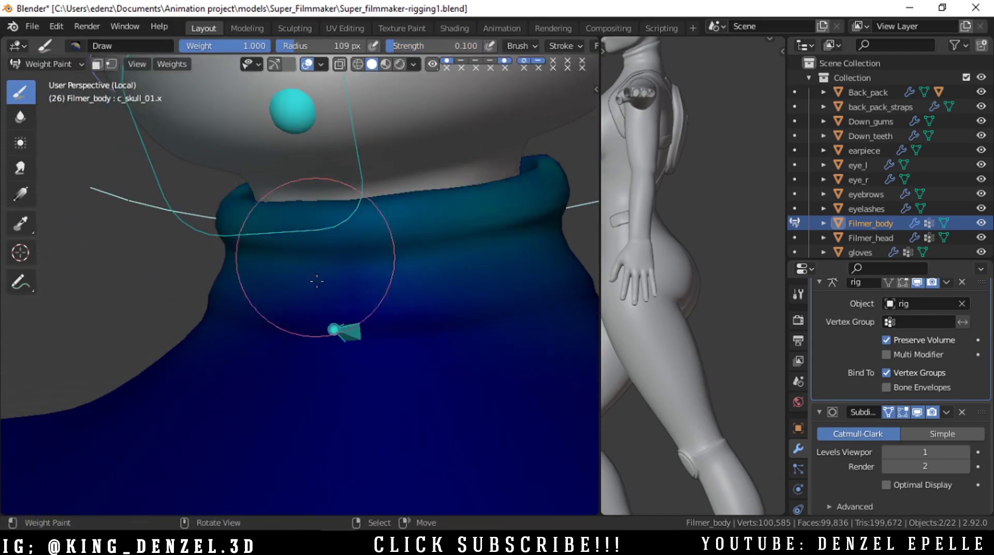
# Step: Test-rotate the head with c_skull_01.x in right side view to check the painted collar
pyautogui.press('`')
pyautogui.click(409, 265)
pyautogui.press('r')
pyautogui.rightClick(438, 346)
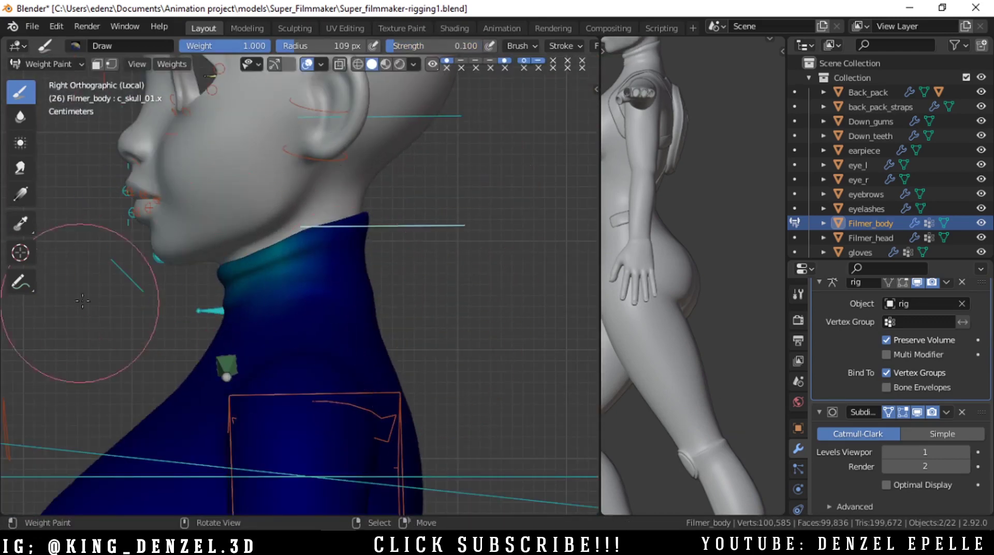
# Step: Turn on X-ray display and test-move the jaw control c_jawbone.x to check how the collar follows
pyautogui.moveTo(119, 272)
pyautogui.mouseDown(button='right')
pyautogui.moveTo(136, 317)
pyautogui.moveTo(116, 277)
pyautogui.mouseUp(button='right')
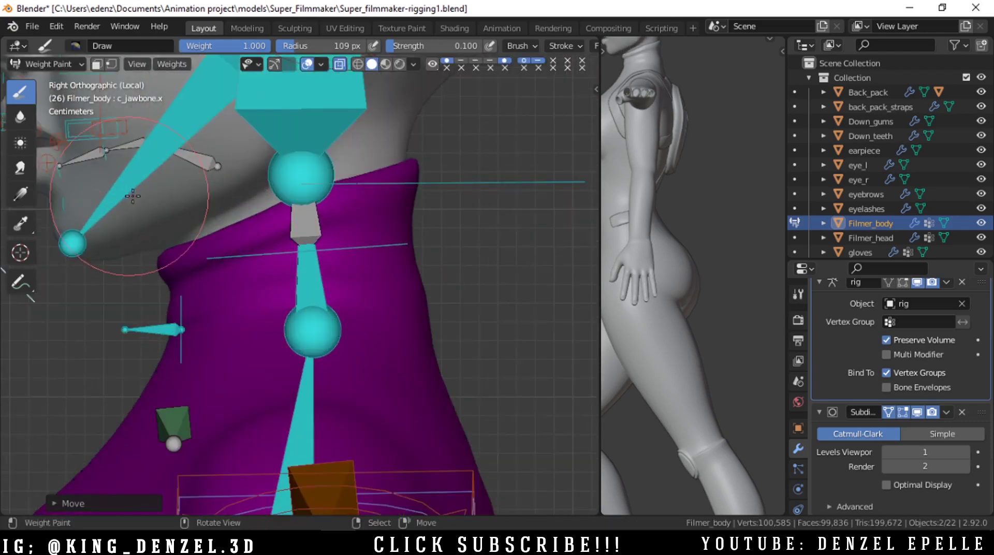
pyautogui.rightClick(133, 193)
pyautogui.keyDown('shift'); pyautogui.moveTo(130, 247); pyautogui.dragTo(322, 296, button='middle'); pyautogui.keyUp('shift')
pyautogui.scroll(-3, 322, 297)
pyautogui.moveTo(234, 313); pyautogui.dragTo(249, 324, button='right')
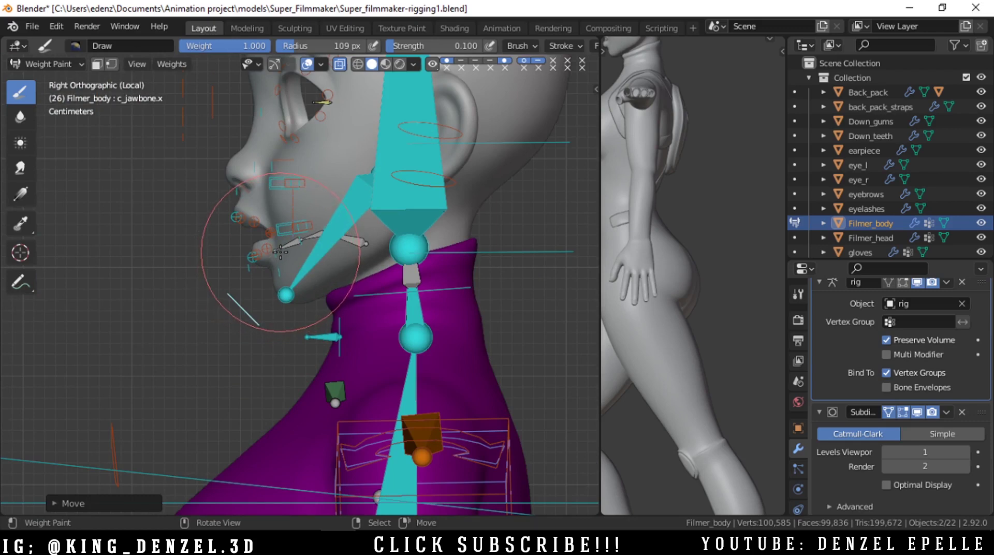
# Step: Make jawbone.x the active bone and build up its weight on the front of the collar
pyautogui.rightClick(307, 272)
pyautogui.moveTo(307, 273); pyautogui.dragTo(362, 269, button='middle')
pyautogui.scroll(2, 476, 275)
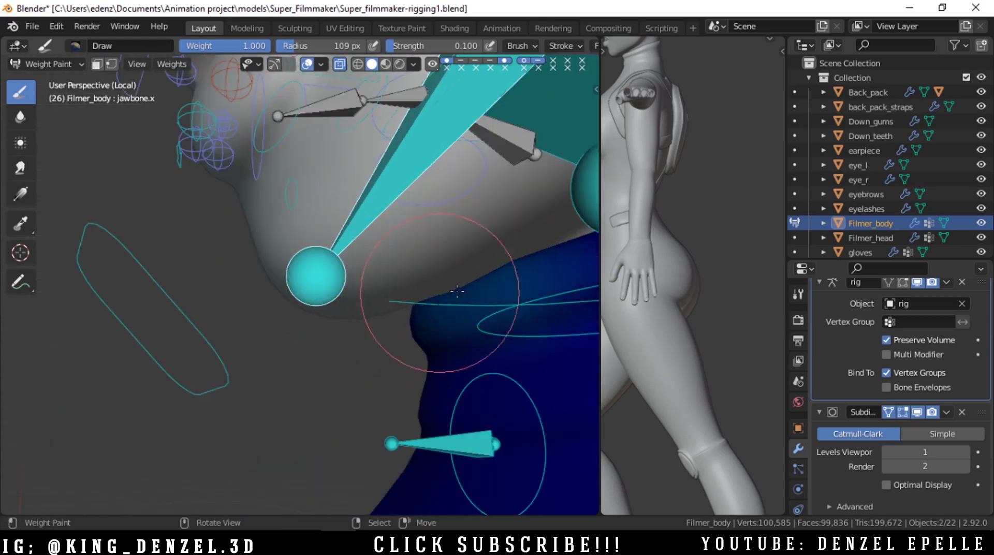
pyautogui.moveTo(440, 291); pyautogui.dragTo(399, 318, button='middle')
pyautogui.press('`')
pyautogui.click(373, 284)
pyautogui.press('`')
pyautogui.click(428, 289)
pyautogui.scroll(-3, 282, 273)
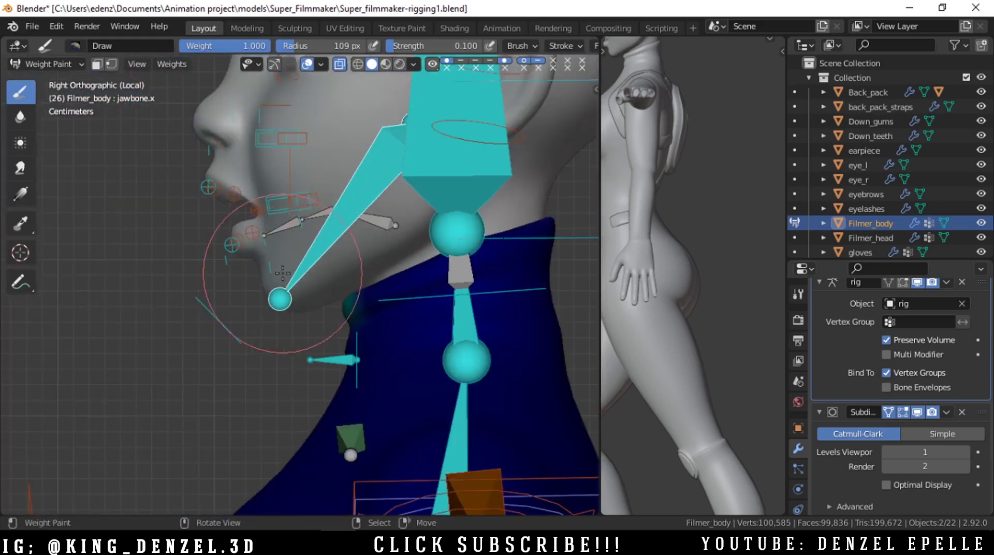
# Step: Test-move c_jawbone.x in right side view to check the collar under the chin, and save the file
pyautogui.keyDown('ctrl'); pyautogui.click(226, 328); pyautogui.keyUp('ctrl')
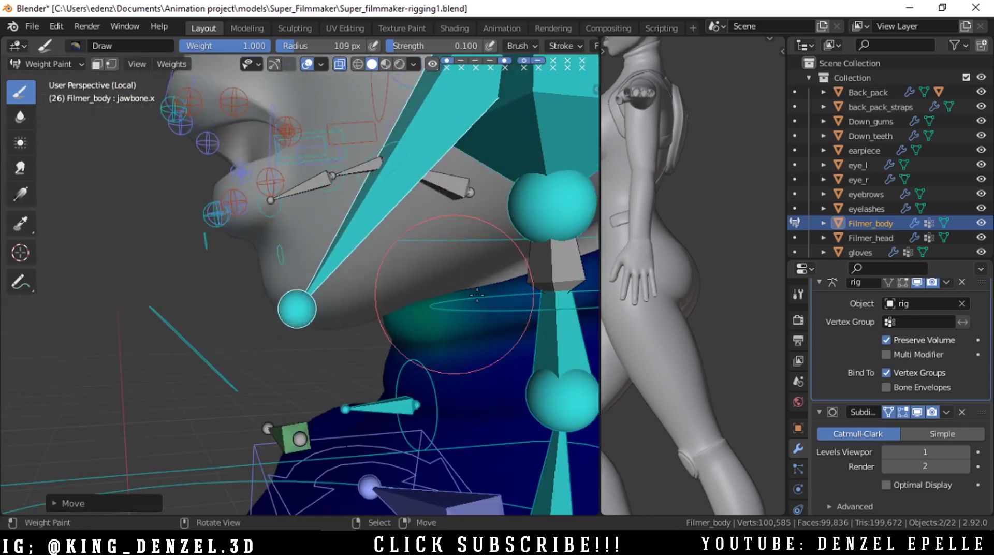
pyautogui.moveTo(421, 289); pyautogui.dragTo(351, 315, button='middle')
pyautogui.press('`')
pyautogui.click(431, 317)
pyautogui.keyDown('ctrl'); pyautogui.click(230, 329); pyautogui.keyUp('ctrl')
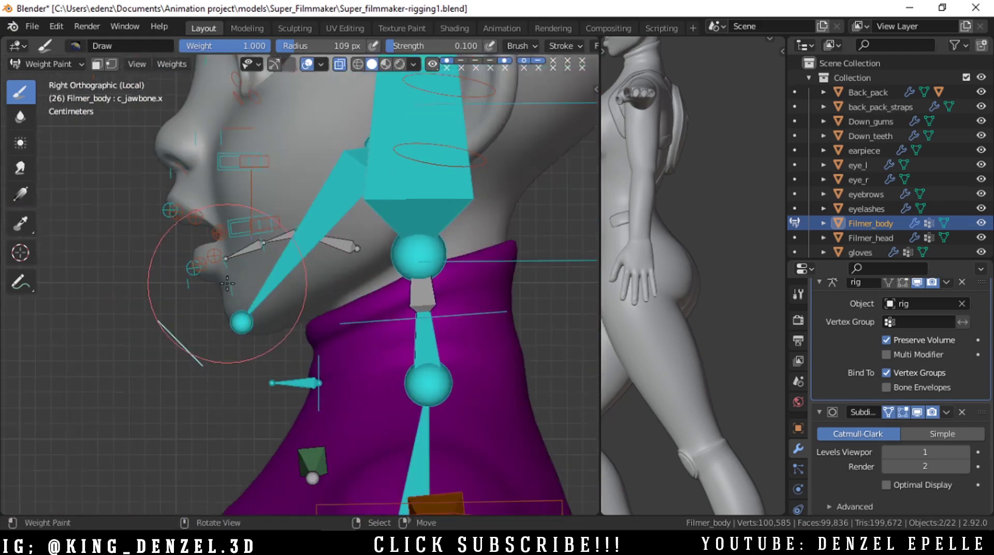
pyautogui.hotkey('ctrl', 's')
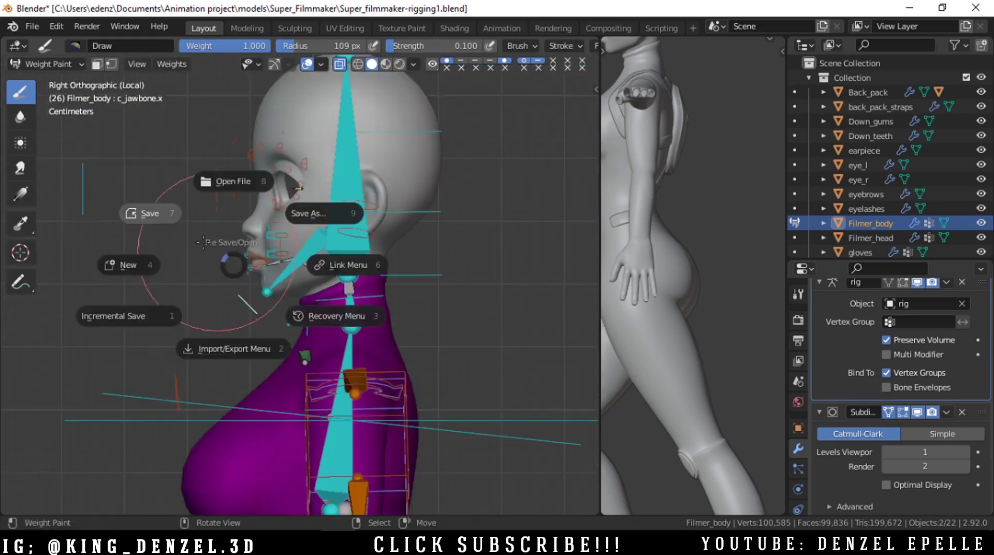
pyautogui.click(133, 202)
# Step: Look through the neck bones' weights on the collar and test-rotate c_neck.x in right side view
pyautogui.keyDown('ctrl'); pyautogui.click(313, 276); pyautogui.keyUp('ctrl')
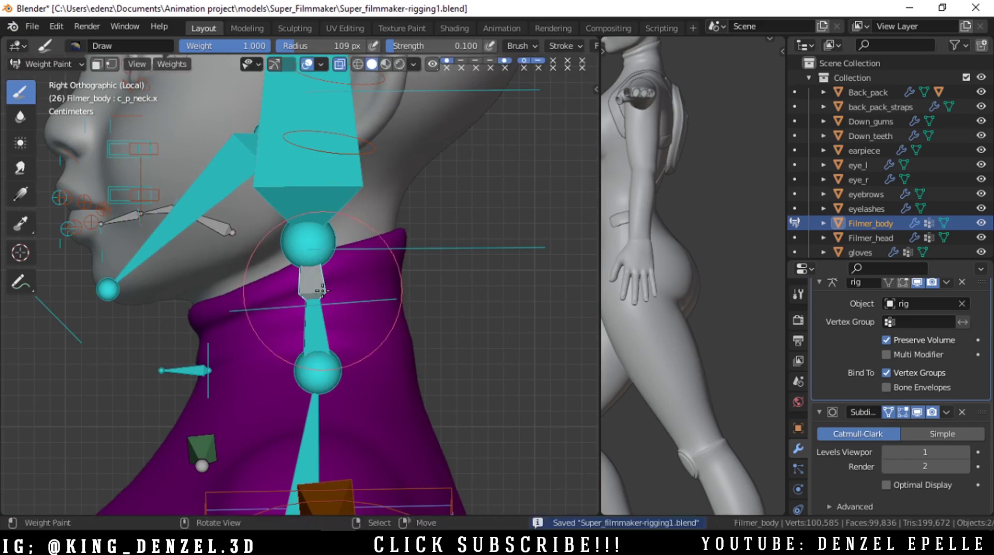
pyautogui.keyDown('ctrl'); pyautogui.click(313, 250); pyautogui.keyUp('ctrl')
pyautogui.keyDown('ctrl'); pyautogui.click(309, 194); pyautogui.keyUp('ctrl')
pyautogui.scroll(3, 313, 233)
pyautogui.keyDown('ctrl'); pyautogui.click(319, 288); pyautogui.keyUp('ctrl')
pyautogui.scroll(-6, 321, 274)
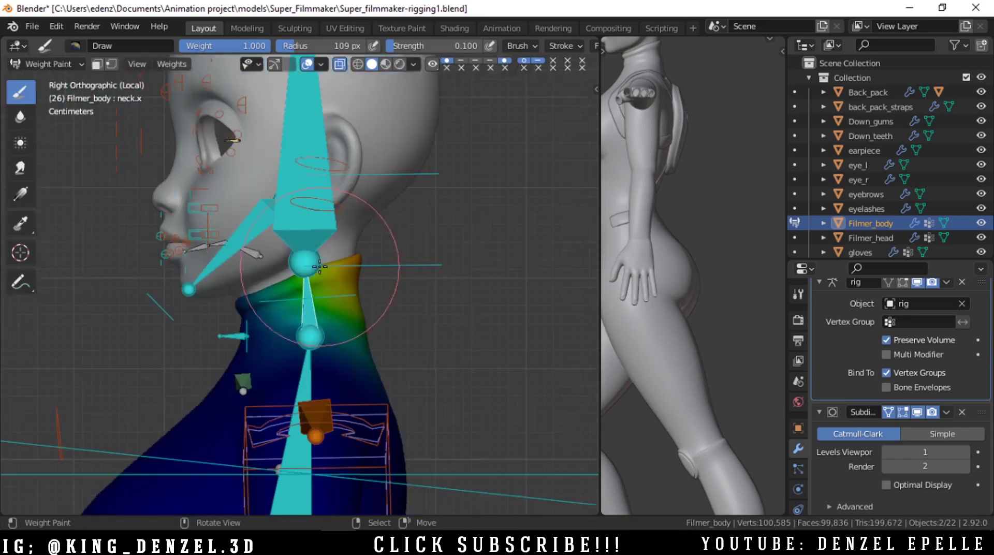
pyautogui.keyDown('ctrl'); pyautogui.click(345, 298); pyautogui.keyUp('ctrl')
pyautogui.press('r')
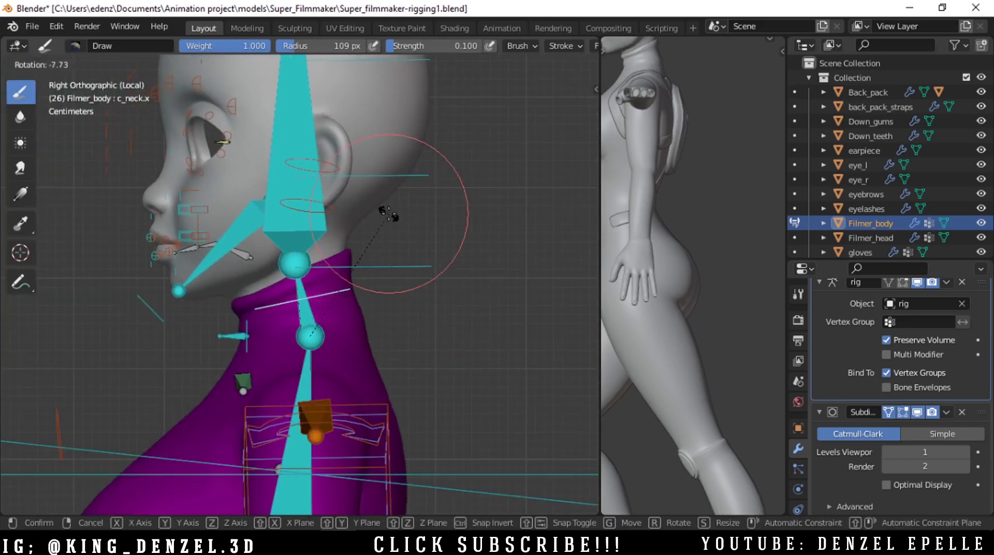
pyautogui.rightClick(386, 217)
# Step: Make neck.x the active bone and increase its weight around the front of the collar
pyautogui.scroll(2, 306, 290)
pyautogui.rightClick(312, 307)
pyautogui.scroll(2, 259, 321)
pyautogui.moveTo(269, 289); pyautogui.dragTo(358, 314, button='middle')
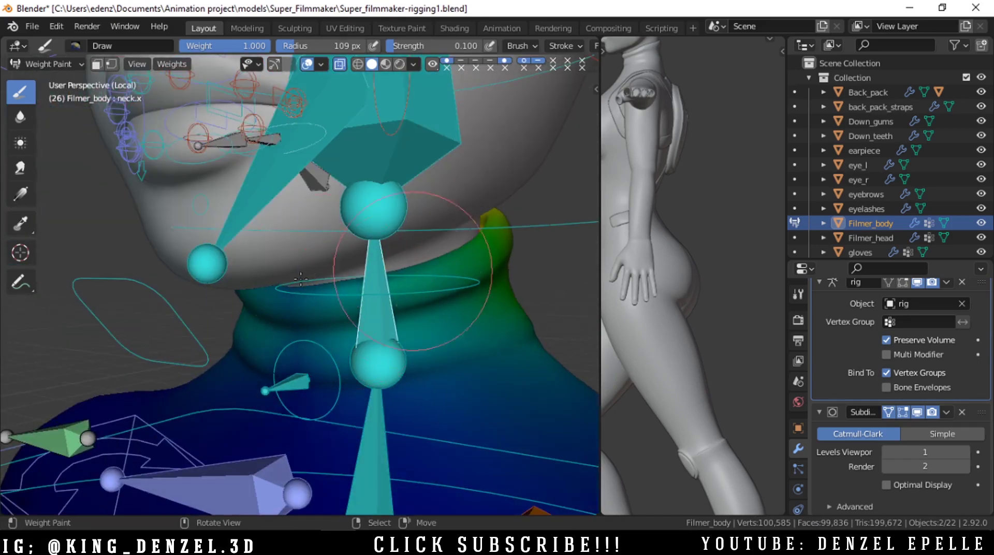
pyautogui.scroll(-6, 414, 310)
# Step: Test-rotate the neck with c_neck.x in right side view to check the collar deformation
pyautogui.press('`')
pyautogui.click(465, 333)
pyautogui.press('r')
pyautogui.rightClick(456, 243)
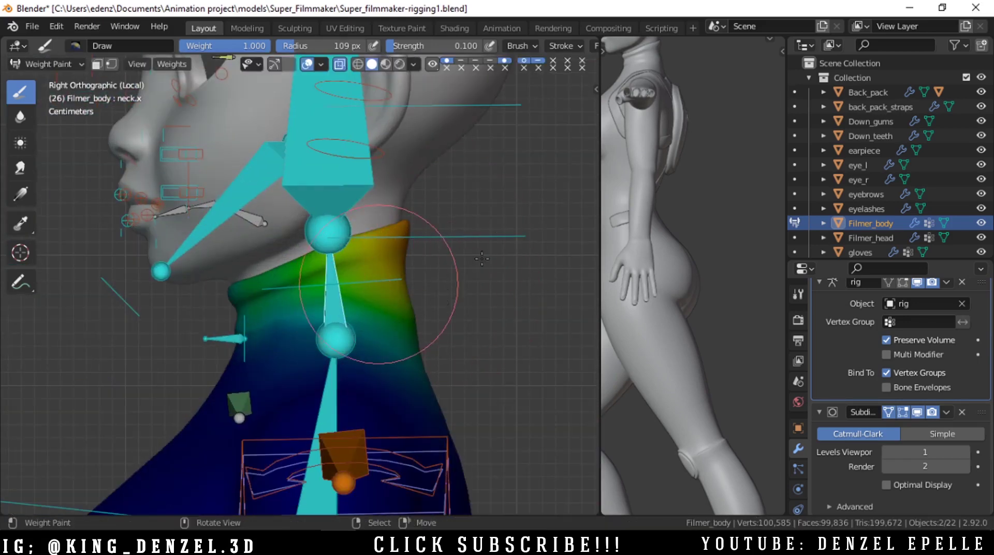
pyautogui.rightClick(378, 283)
pyautogui.press('r')
pyautogui.rightClick(426, 227)
# Step: Test-rotate the upper head with c_skull_03.x and look down over the body in right side view
pyautogui.scroll(-3, 424, 181)
pyautogui.keyDown('shift'); pyautogui.moveTo(424, 178); pyautogui.dragTo(427, 303, button='middle'); pyautogui.keyUp('shift')
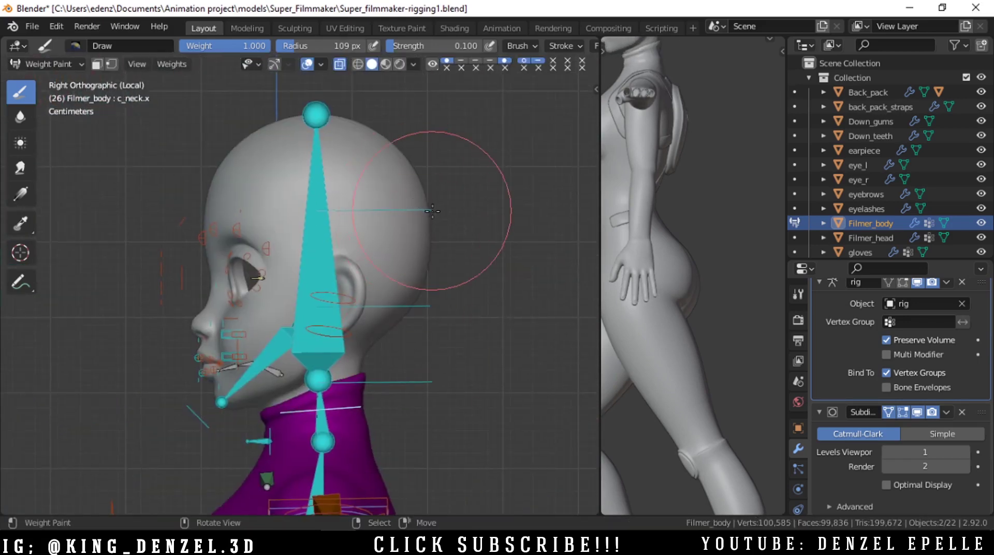
pyautogui.rightClick(431, 210)
pyautogui.press('r')
pyautogui.rightClick(416, 321)
pyautogui.scroll(-3, 414, 391)
pyautogui.scroll(-2, 414, 397)
pyautogui.keyDown('shift'); pyautogui.moveTo(395, 500); pyautogui.dragTo(369, 237, button='middle'); pyautogui.keyUp('shift')
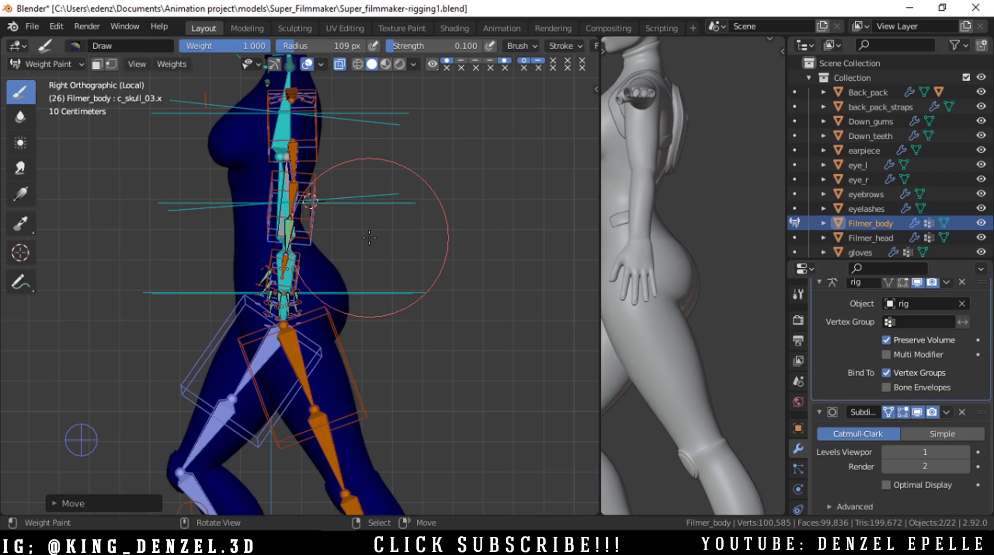
# Step: Show the viewport gizmos and check the posed body from several sides with the overlays temporarily hidden
pyautogui.scroll(-4, 322, 231)
pyautogui.click(276, 65)
pyautogui.moveTo(473, 144); pyautogui.dragTo(368, 170, button='middle')
pyautogui.scroll(5, 367, 171)
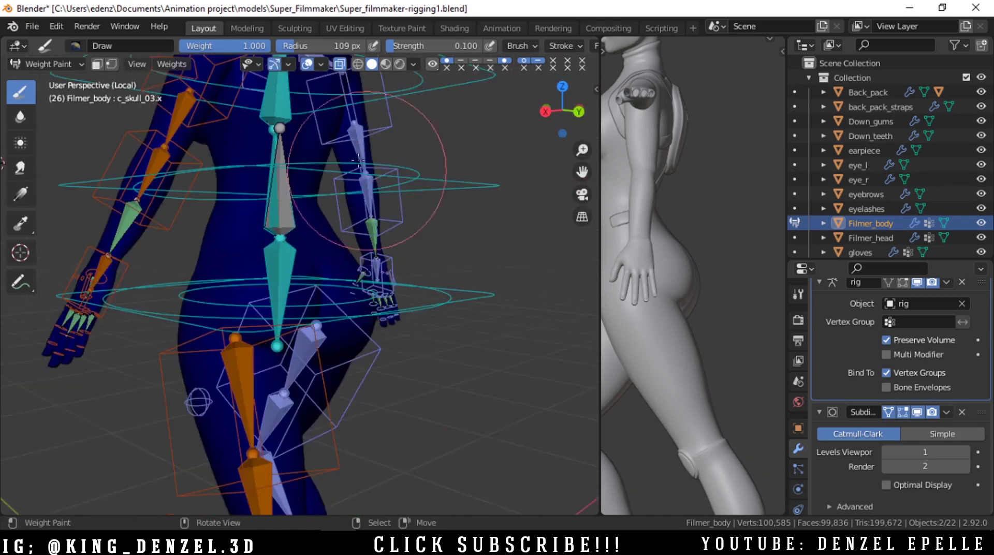
pyautogui.click(306, 64)
pyautogui.scroll(-8, 312, 138)
pyautogui.moveTo(562, 110); pyautogui.dragTo(611, 110)
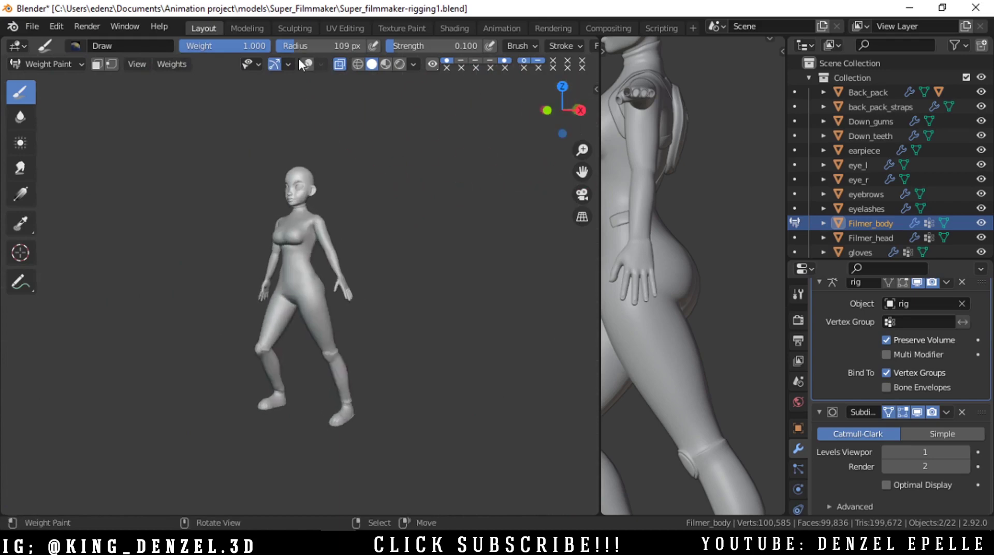
pyautogui.click(303, 62)
pyautogui.scroll(5, 344, 166)
pyautogui.keyDown('alt'); pyautogui.moveTo(406, 206); pyautogui.dragTo(327, 214, button='middle'); pyautogui.keyUp('alt')
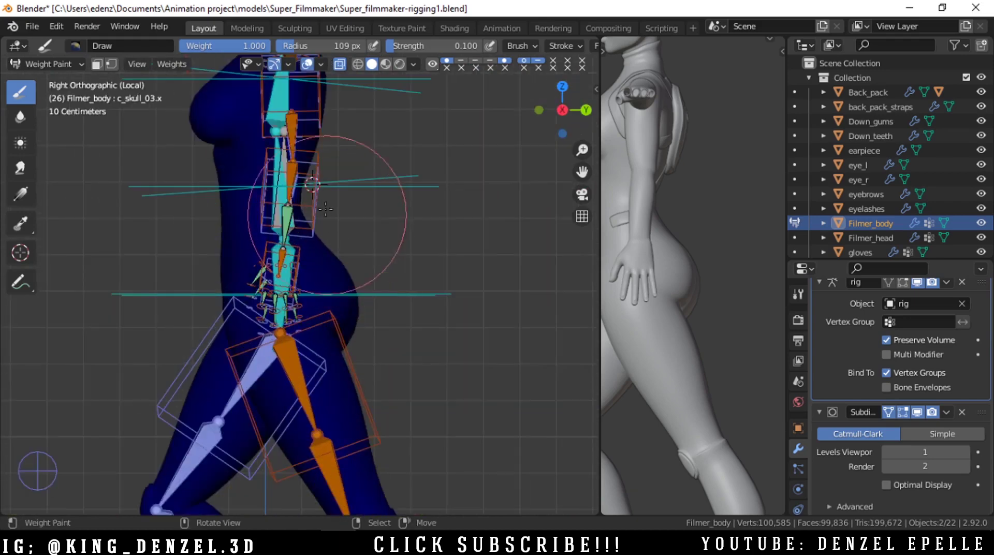
# Step: Turn off X-ray display and rotate c_forearm_fk.l to bend the left forearm in right side view
pyautogui.hotkey('alt', 'z')
pyautogui.rightClick(319, 168)
pyautogui.press('r')
pyautogui.click(296, 262)
# Step: Switch the viewport to Material Preview shading and hide the overlays
pyautogui.scroll(-3, 332, 243)
pyautogui.press('z')
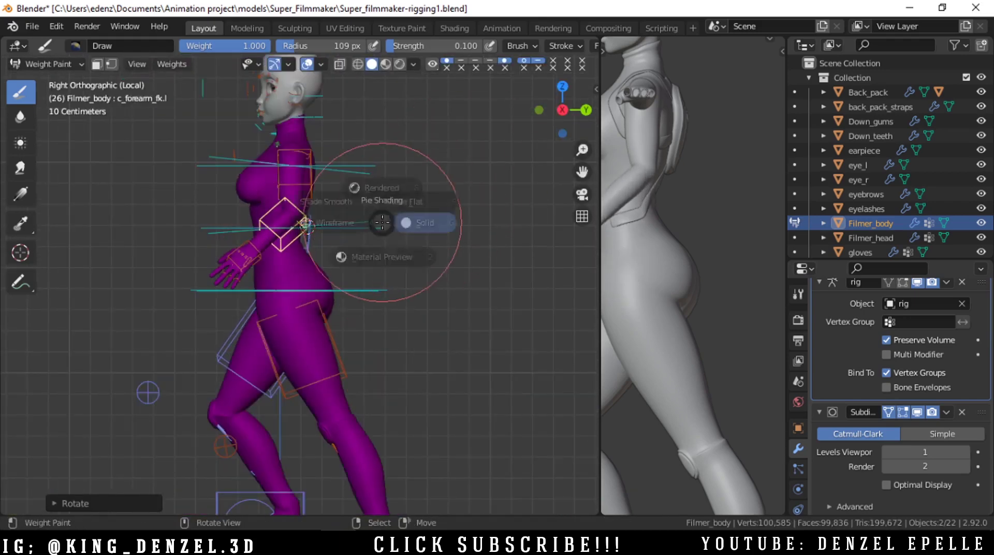
pyautogui.click(381, 301)
pyautogui.click(307, 65)
pyautogui.scroll(-4, 402, 218)
# Step: Examine the textured character from the front and back, including the deformation of the hips and buttocks
pyautogui.moveTo(562, 111)
pyautogui.mouseDown()
pyautogui.moveTo(616, 112)
pyautogui.moveTo(550, 119)
pyautogui.mouseUp()
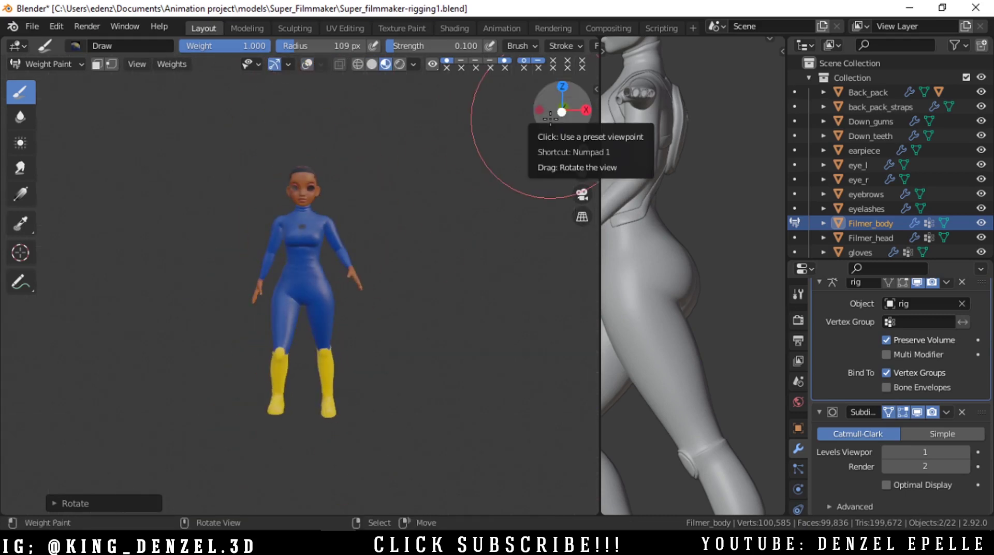
pyautogui.moveTo(550, 119); pyautogui.dragTo(479, 121)
pyautogui.scroll(5, 467, 189)
pyautogui.scroll(-1, 502, 169)
pyautogui.scroll(3, 353, 269)
pyautogui.moveTo(553, 120)
pyautogui.mouseDown()
pyautogui.moveTo(513, 121)
pyautogui.moveTo(608, 86)
pyautogui.moveTo(582, 88)
pyautogui.moveTo(555, 112)
pyautogui.mouseUp()
pyautogui.scroll(3, 461, 173)
pyautogui.scroll(-3, 428, 156)
pyautogui.scroll(3, 385, 155)
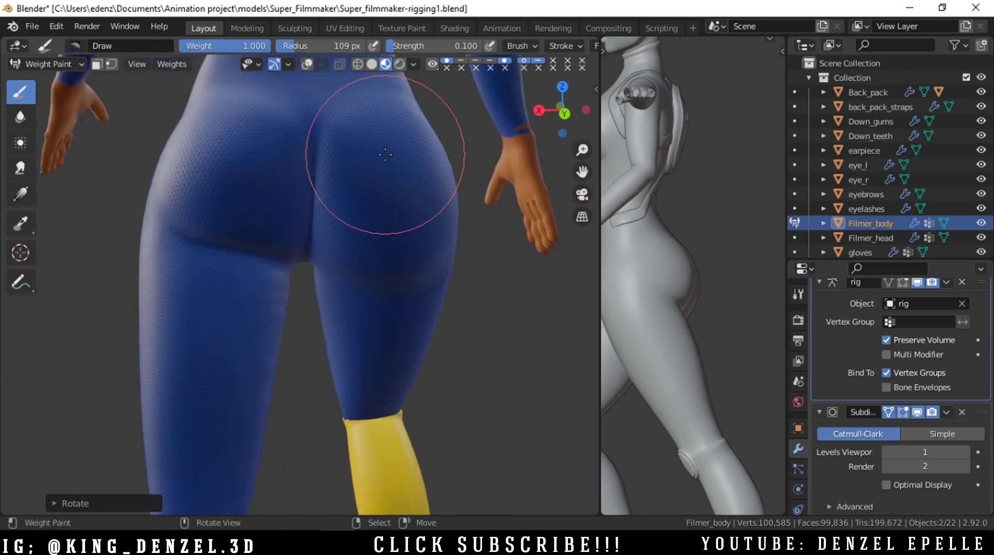
pyautogui.scroll(-3, 385, 154)
pyautogui.scroll(4, 466, 255)
pyautogui.moveTo(562, 111); pyautogui.dragTo(556, 113)
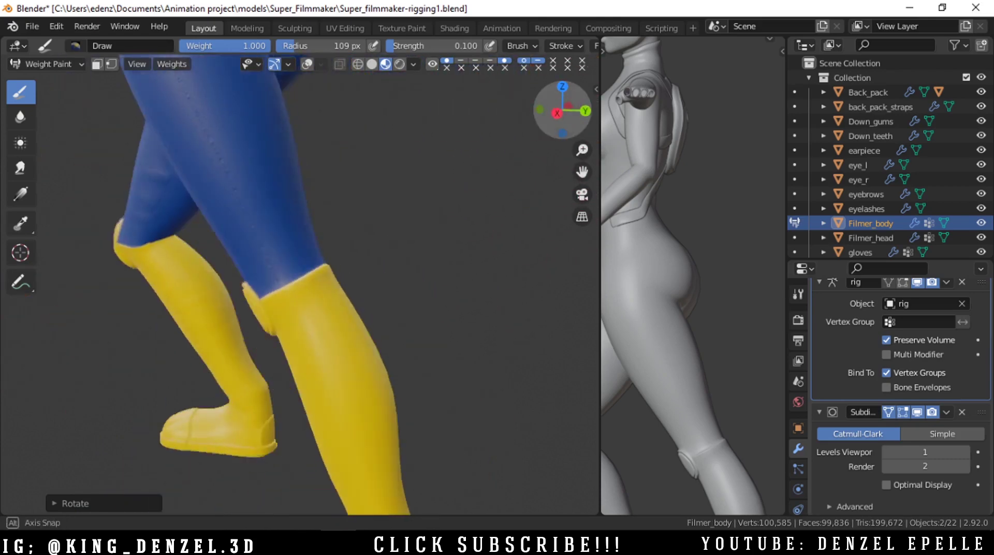
# Step: Examine the bent legs, knees and boots from the sides, front and back
pyautogui.scroll(-2, 433, 144)
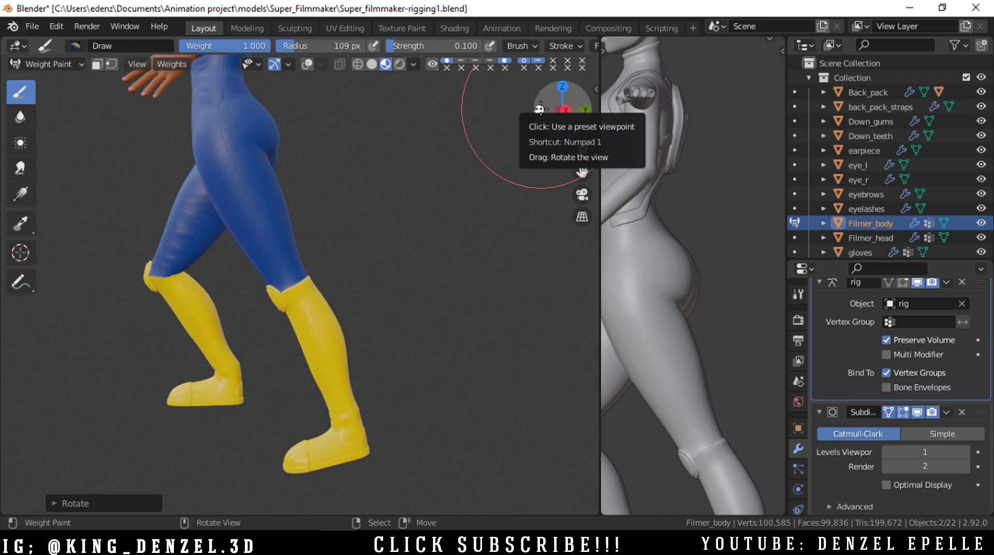
pyautogui.scroll(-4, 452, 233)
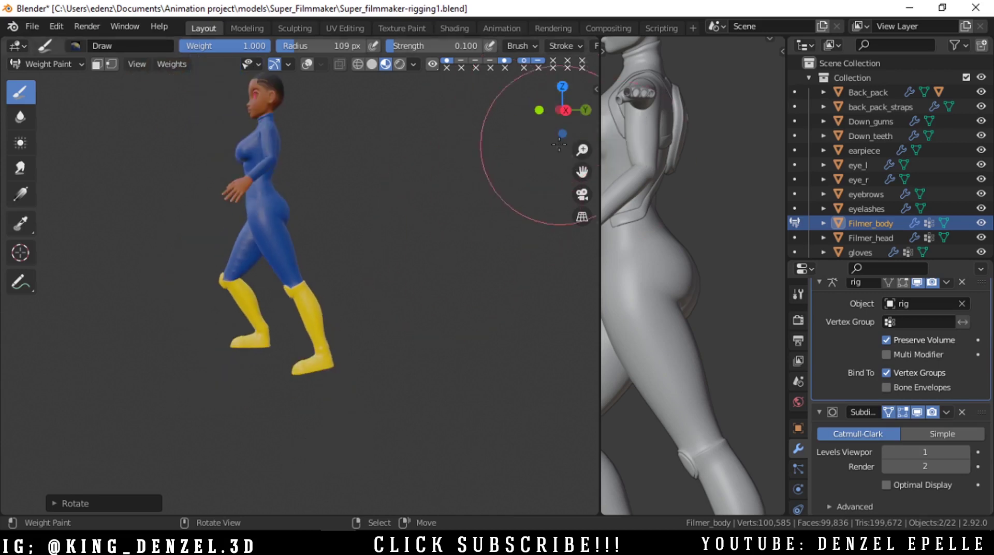
pyautogui.moveTo(559, 124); pyautogui.dragTo(650, 127)
pyautogui.scroll(6, 215, 271)
pyautogui.moveTo(584, 174); pyautogui.dragTo(768, 159)
pyautogui.moveTo(566, 120); pyautogui.dragTo(451, 135)
pyautogui.click(566, 117)
pyautogui.scroll(-3, 563, 150)
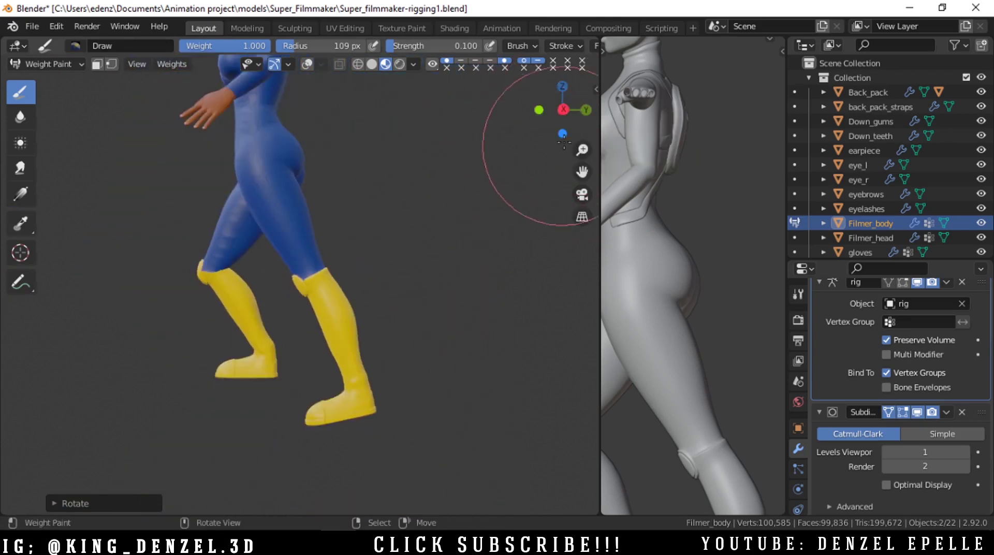
pyautogui.click(586, 110)
pyautogui.scroll(3, 495, 197)
pyautogui.click(535, 111)
pyautogui.scroll(-4, 328, 418)
pyautogui.scroll(5, 262, 355)
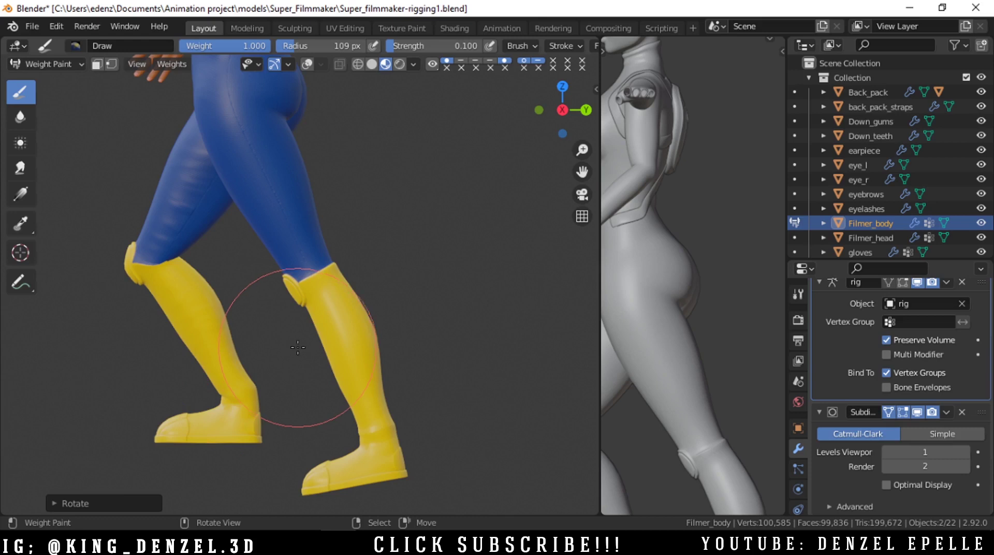
# Step: Examine the head, collar, shoulders and torso of the posed character from the front and side
pyautogui.scroll(-5, 298, 348)
pyautogui.moveTo(561, 119); pyautogui.dragTo(684, 139)
pyautogui.moveTo(582, 172); pyautogui.dragTo(582, 195)
pyautogui.scroll(3, 273, 166)
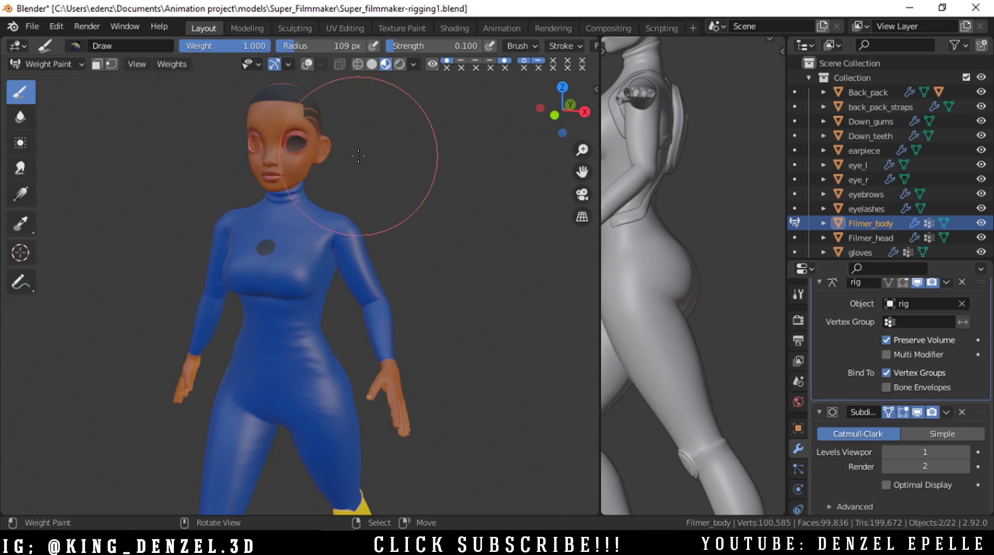
pyautogui.moveTo(541, 113); pyautogui.dragTo(557, 111)
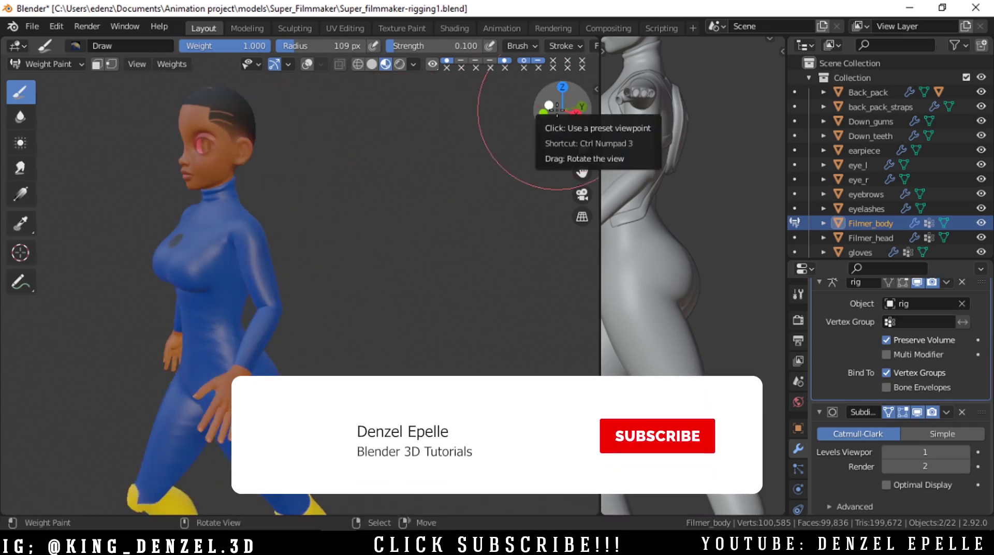